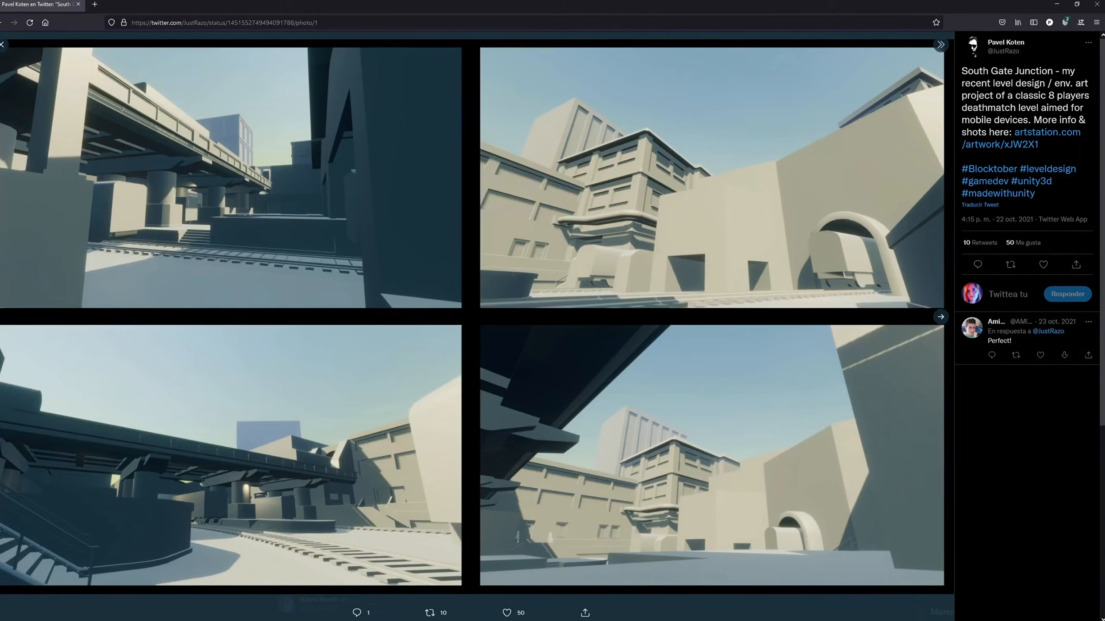
Browse the photos in several Twitter #Blocktober posts to examine how other level designers build their blockouts.
left_click(939, 314)
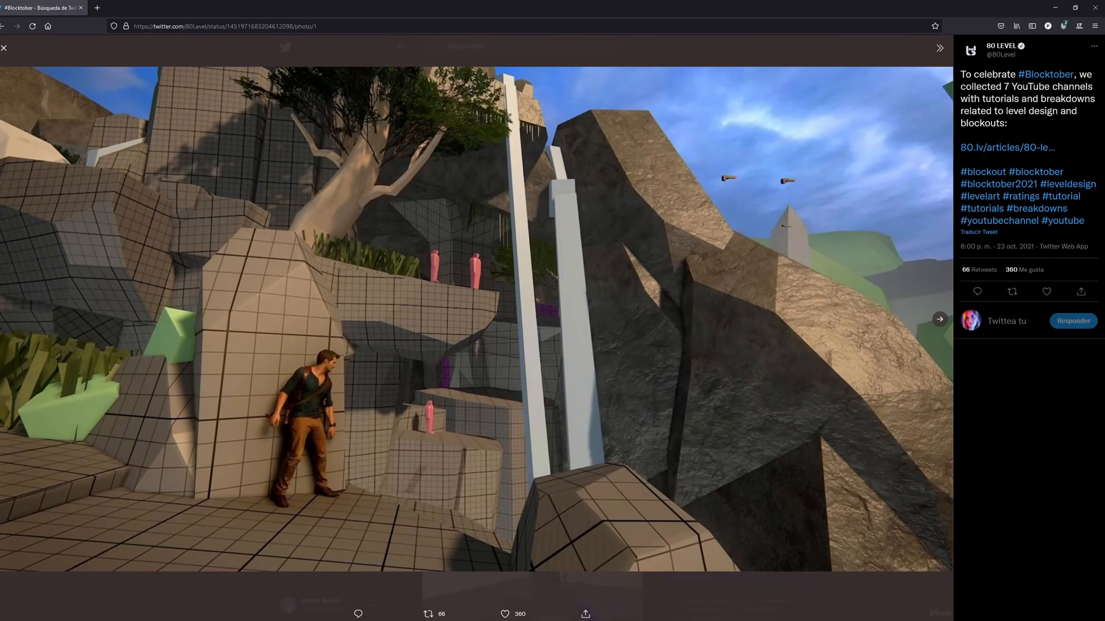
left_click(934, 324)
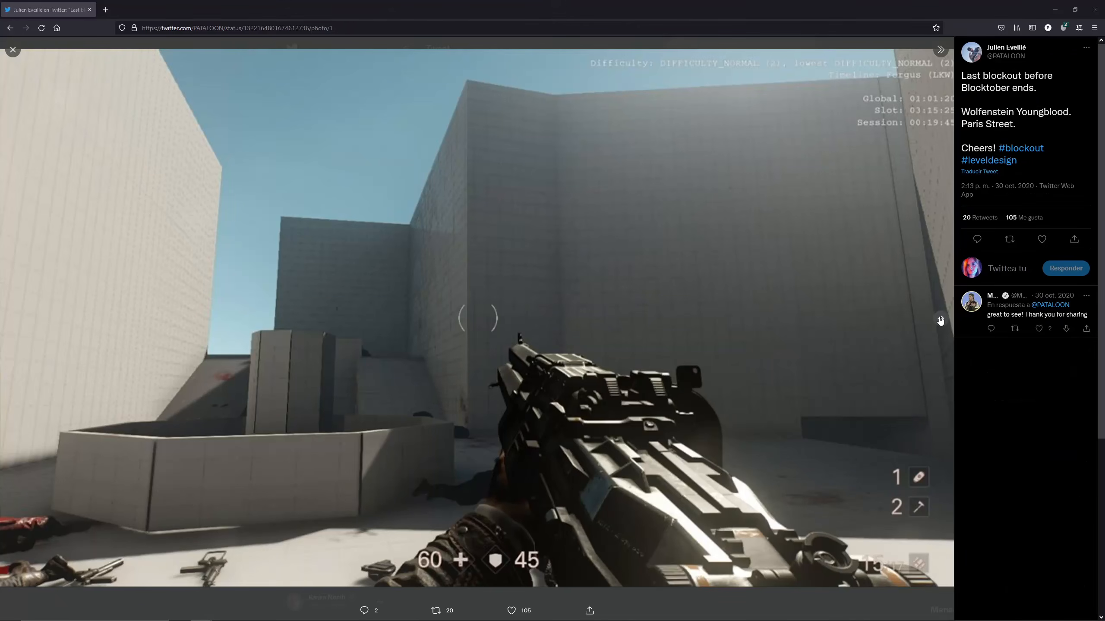
left_click(939, 319)
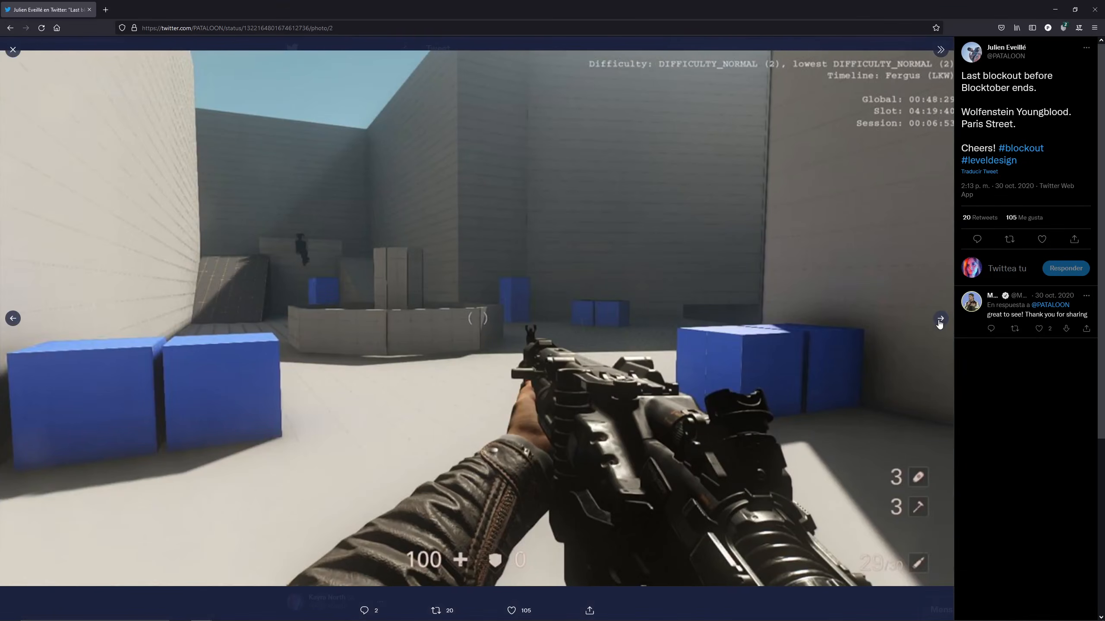
left_click(940, 319)
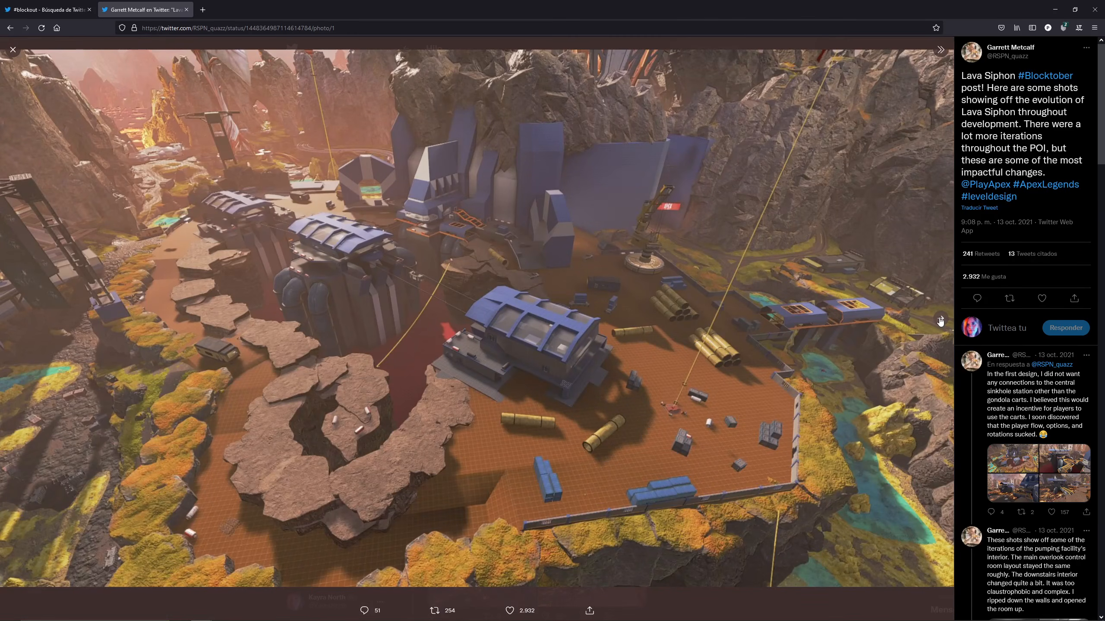
left_click(940, 320)
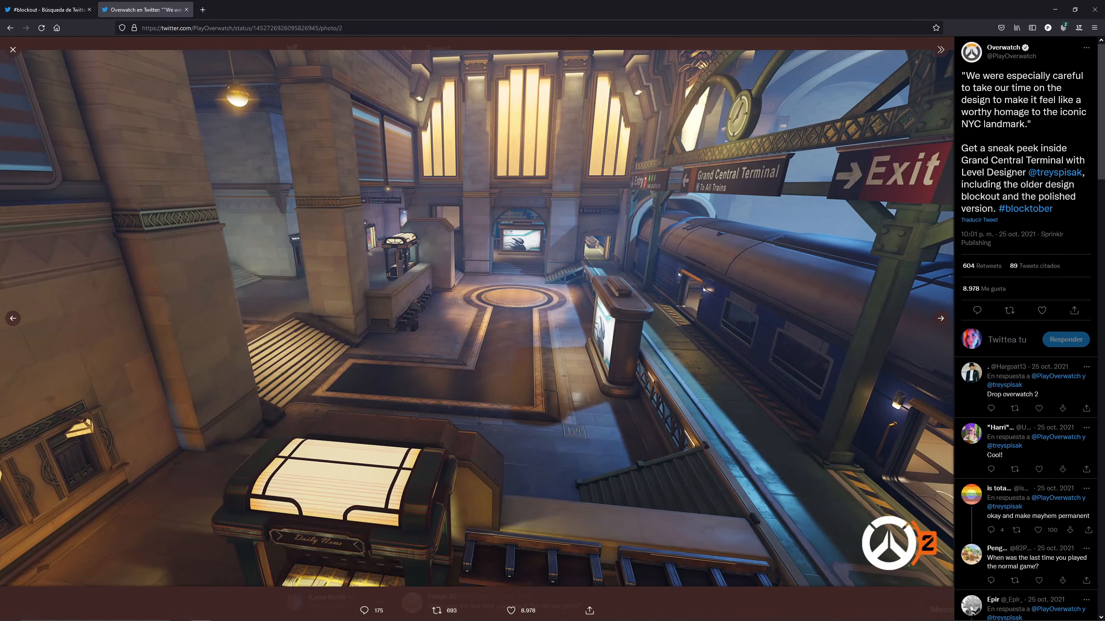
left_click(941, 321)
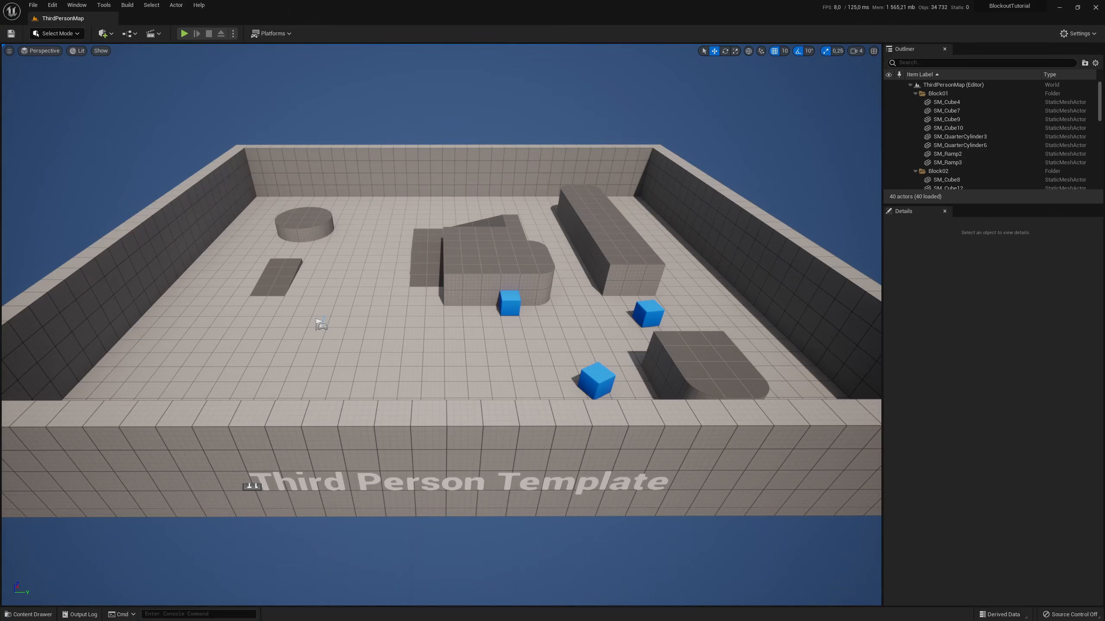
Playtest the third-person level by running and jumping across the cylinder and raised blocks, and end the play session.
left_click(182, 35)
key("w")
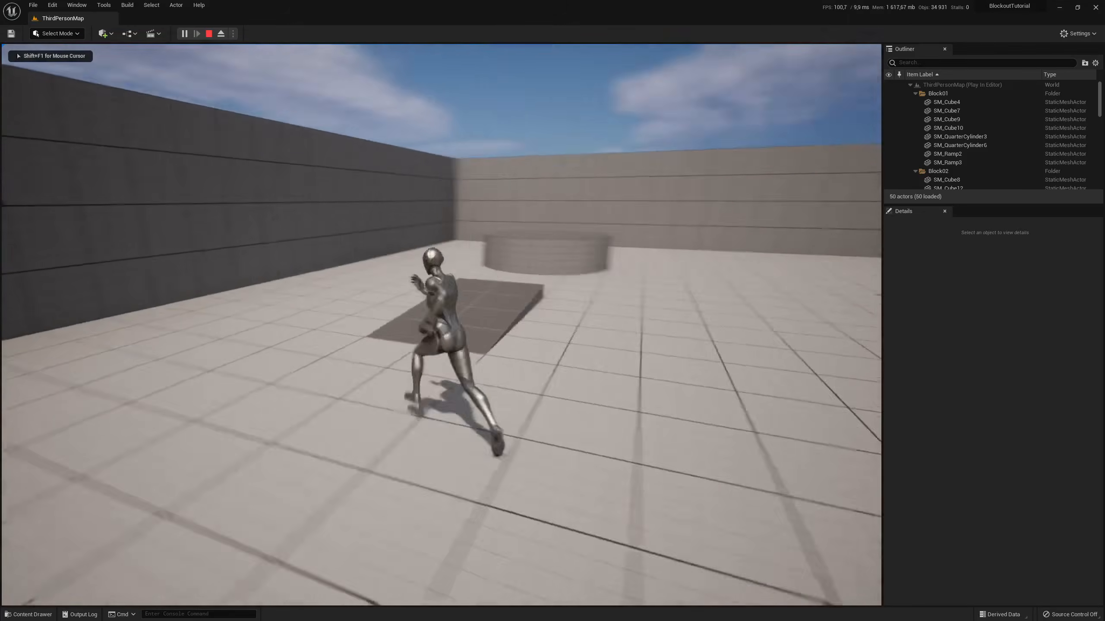
key("space")
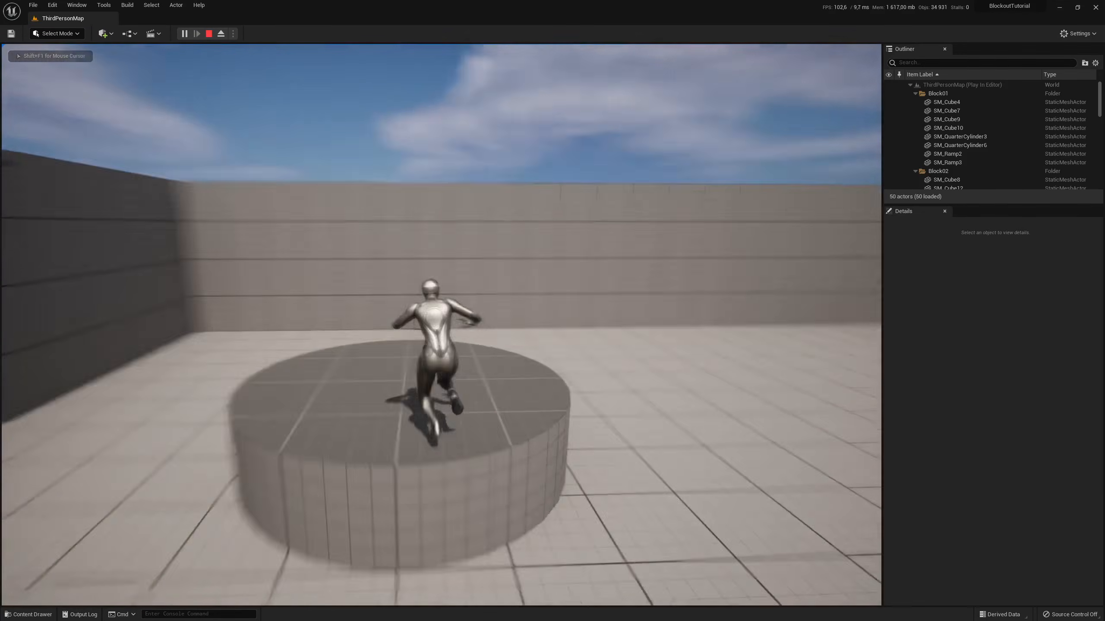
key("space")
key("w")
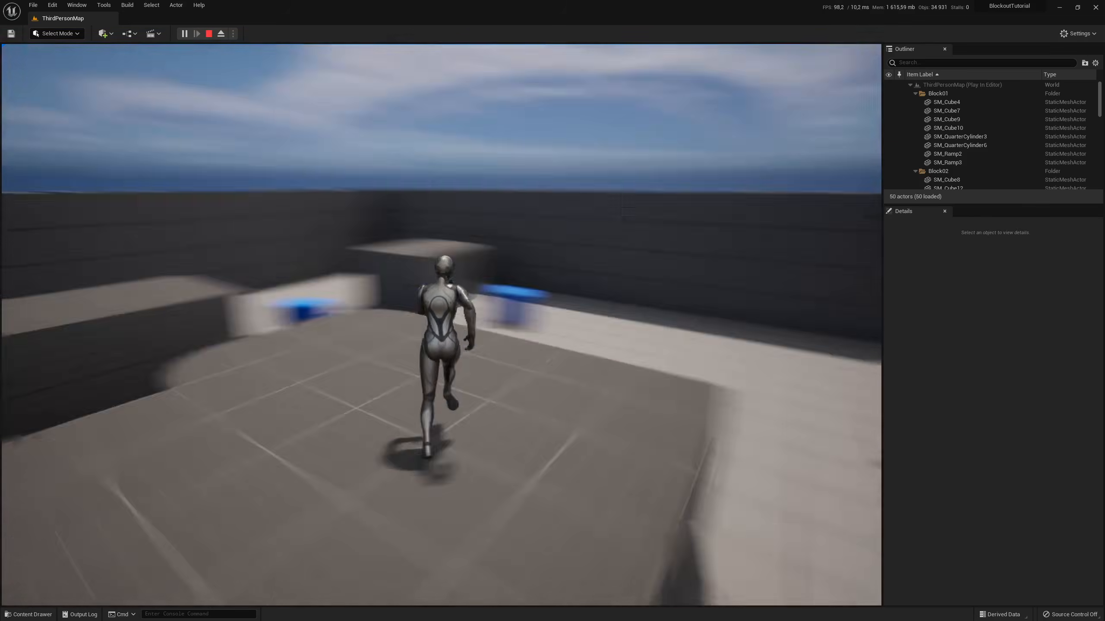
key("space")
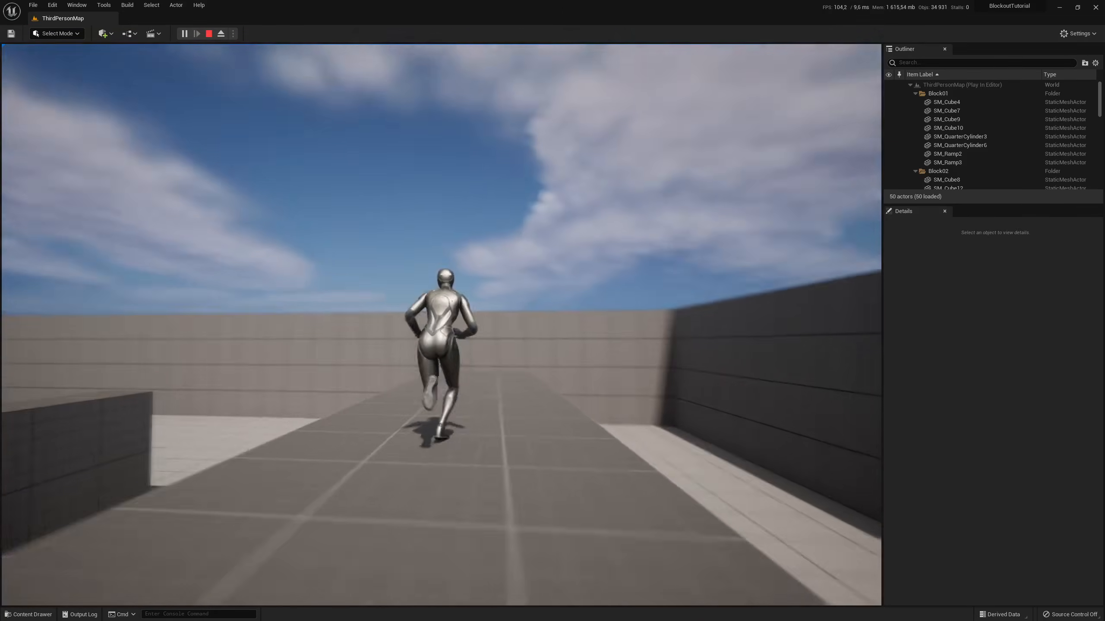
key("Escape")
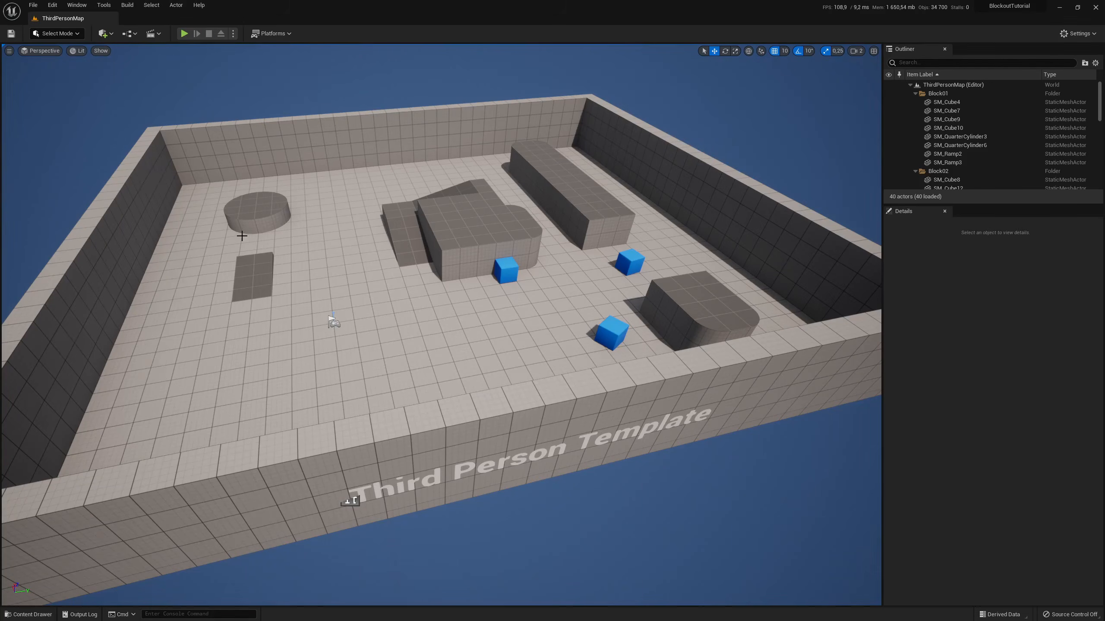
Delete the long side wall SM_Cube2 to leave that edge of the floor open.
right_click_drag(238, 231, 179, 214)
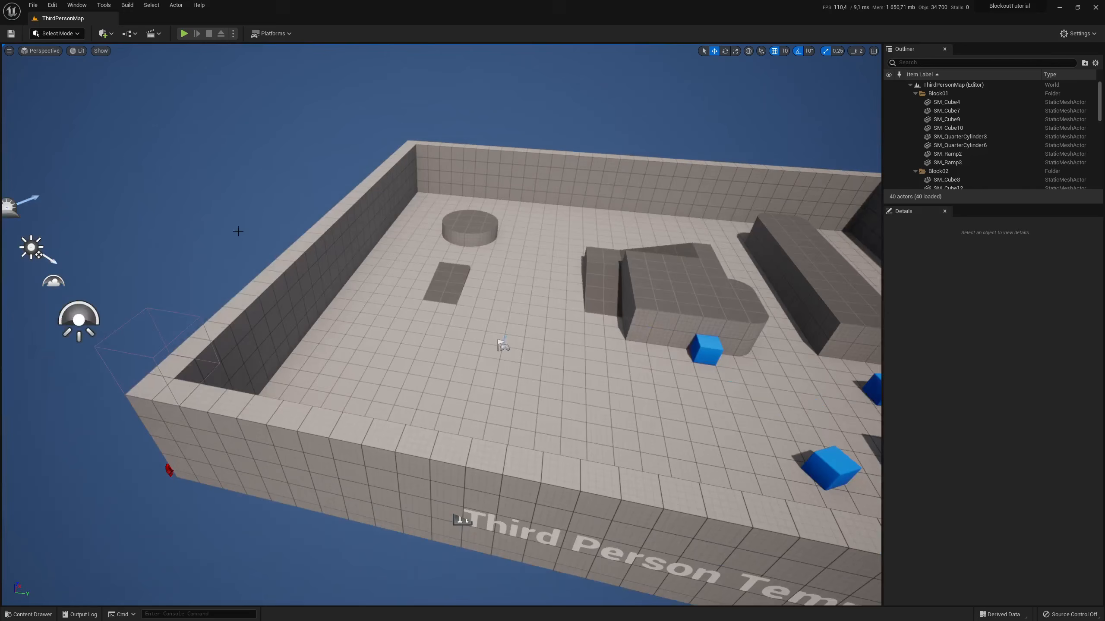
left_click(304, 246)
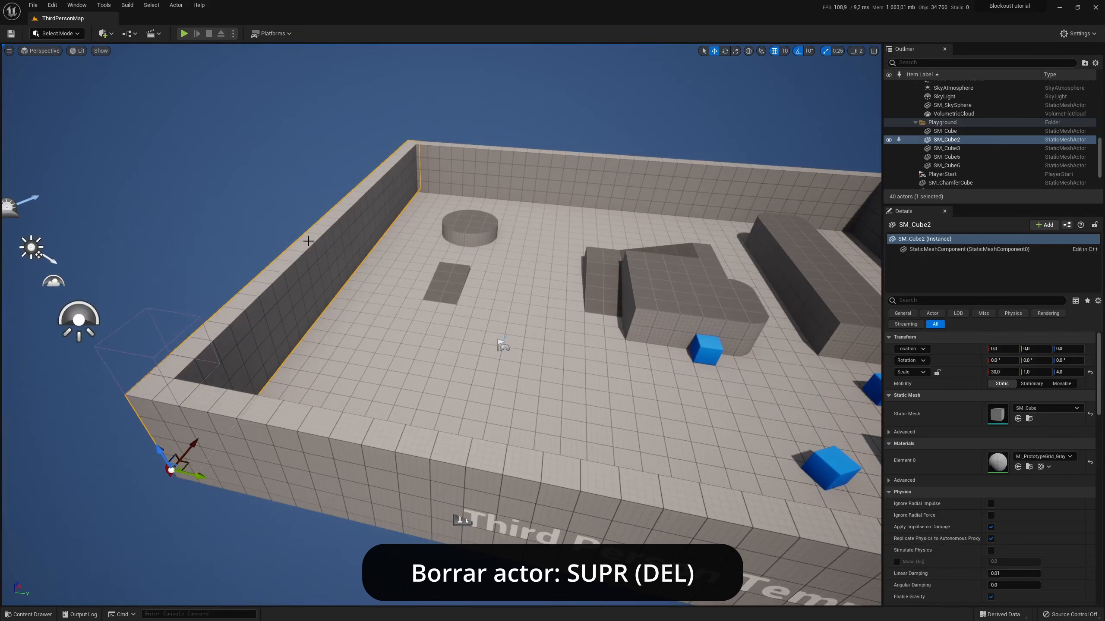
key("Delete")
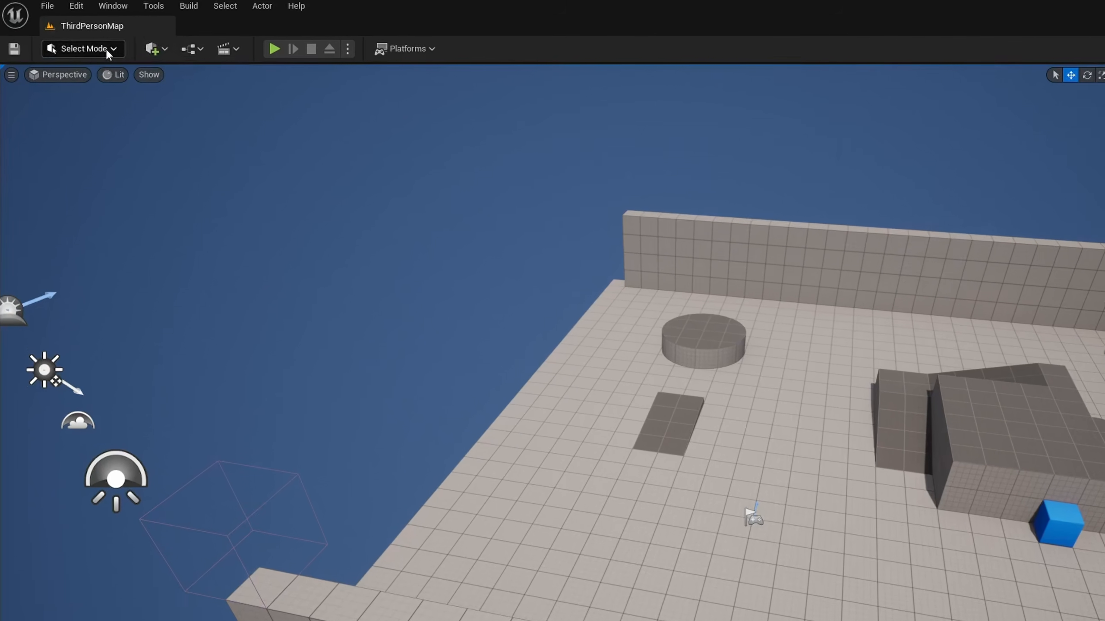
Switch the editor to Modeling mode and look through its available tool categories.
left_click(107, 50)
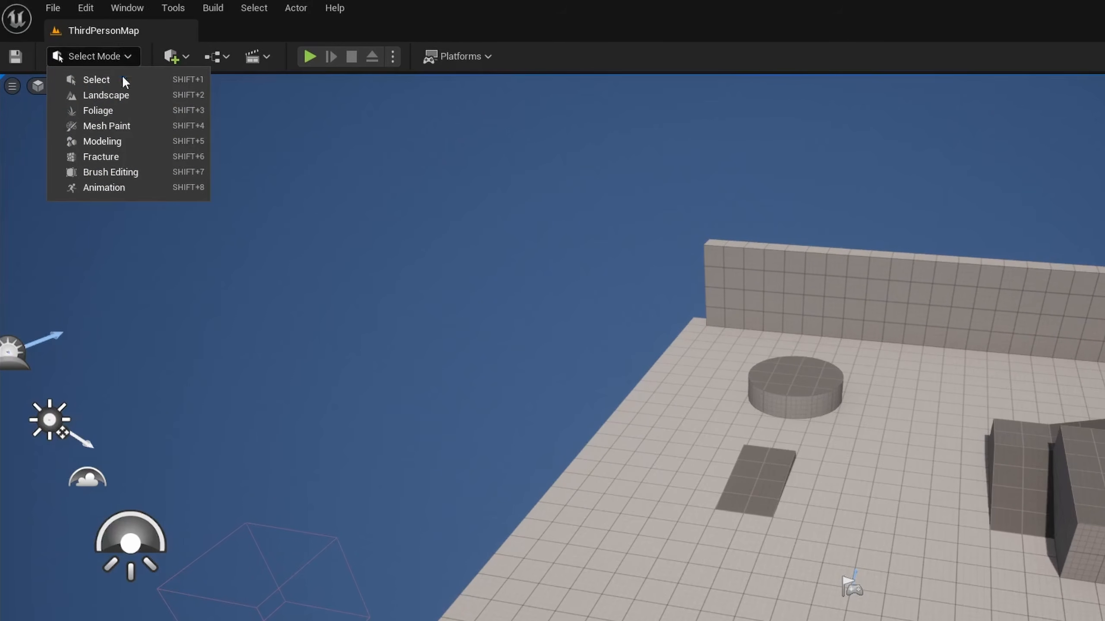
left_click(127, 141)
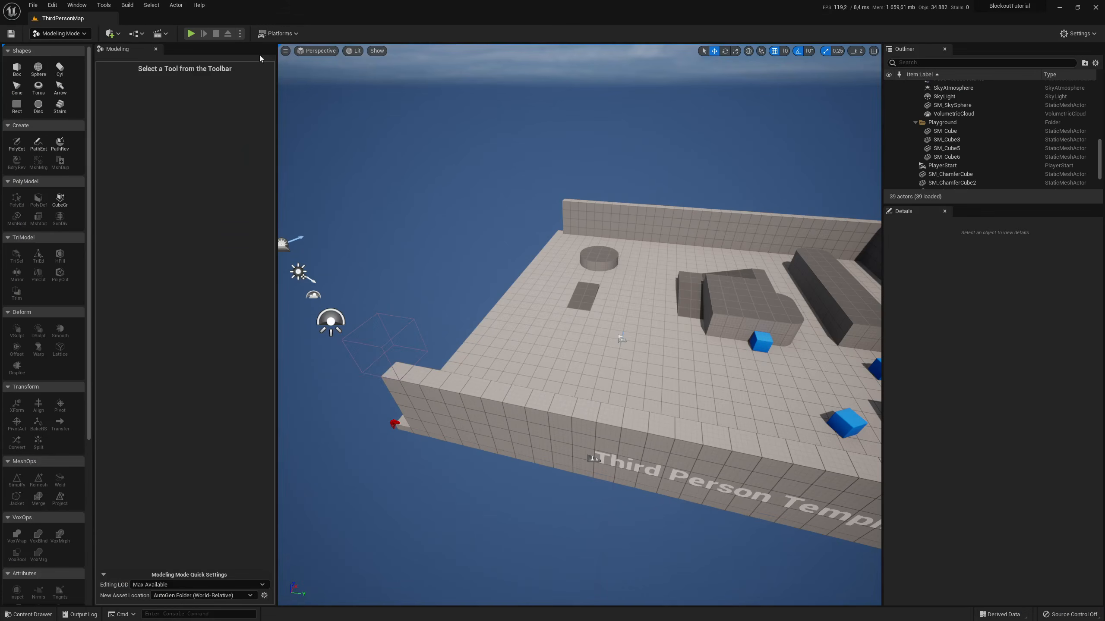
scroll(65, 187, "down", 3)
scroll(57, 203, "down", 8)
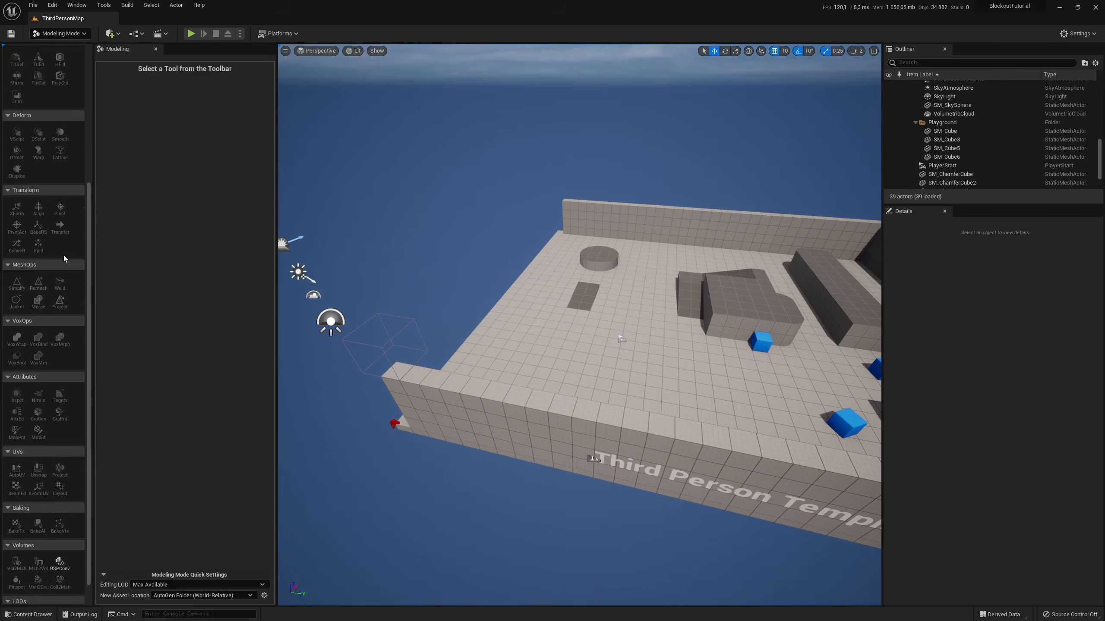
scroll(63, 256, "up", 12)
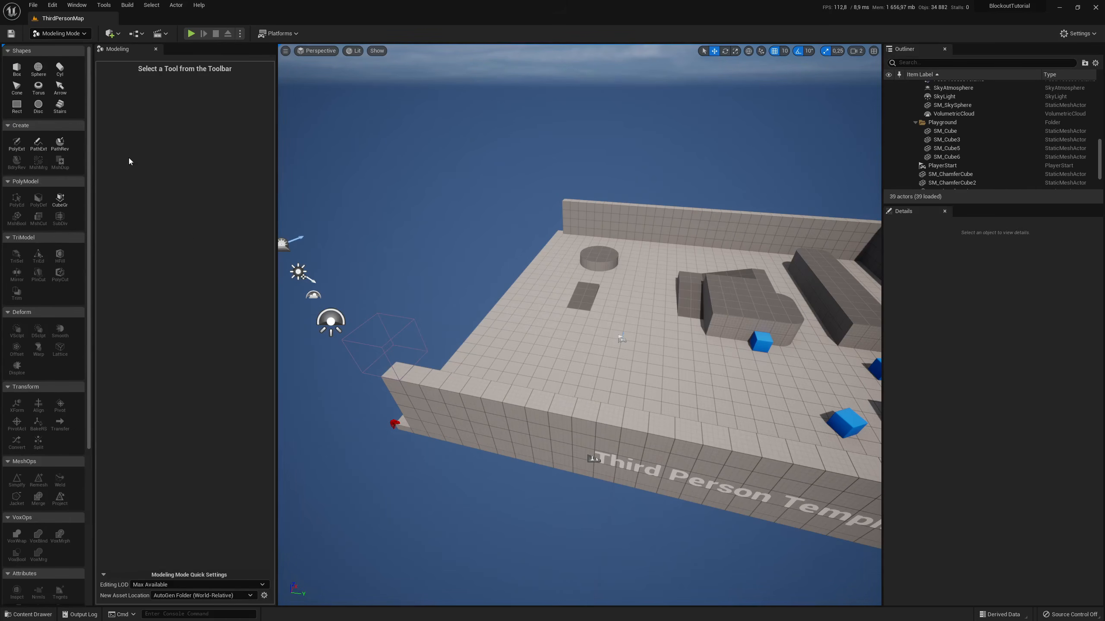
left_click(71, 35)
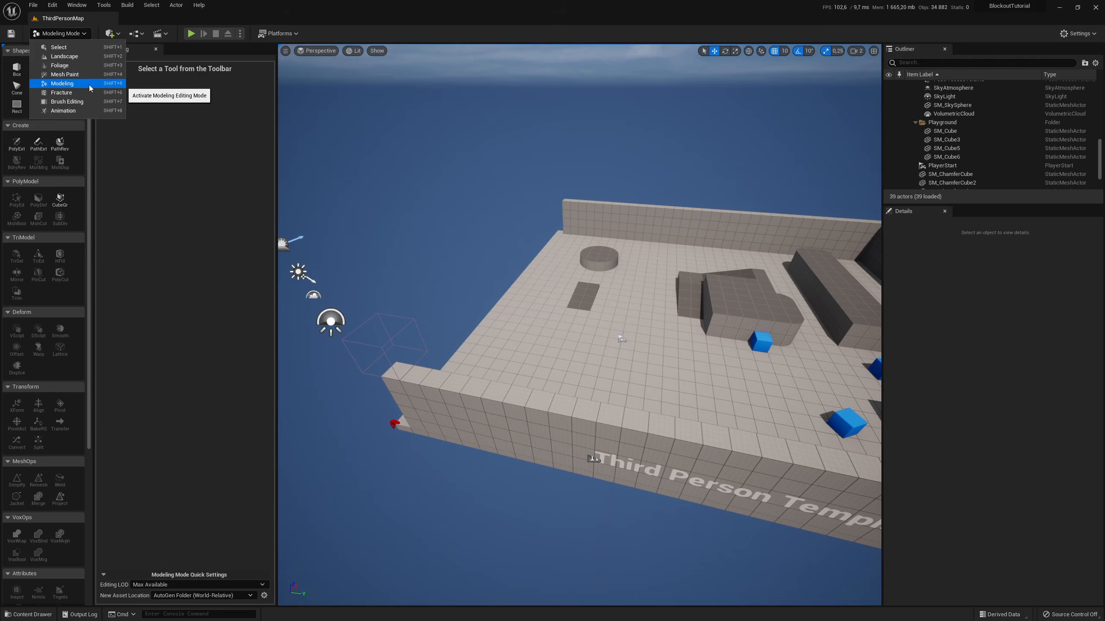
Search the project's plugins for "modeling" to check whether Modeling Tools Editor Mode is enabled.
left_click(1079, 34)
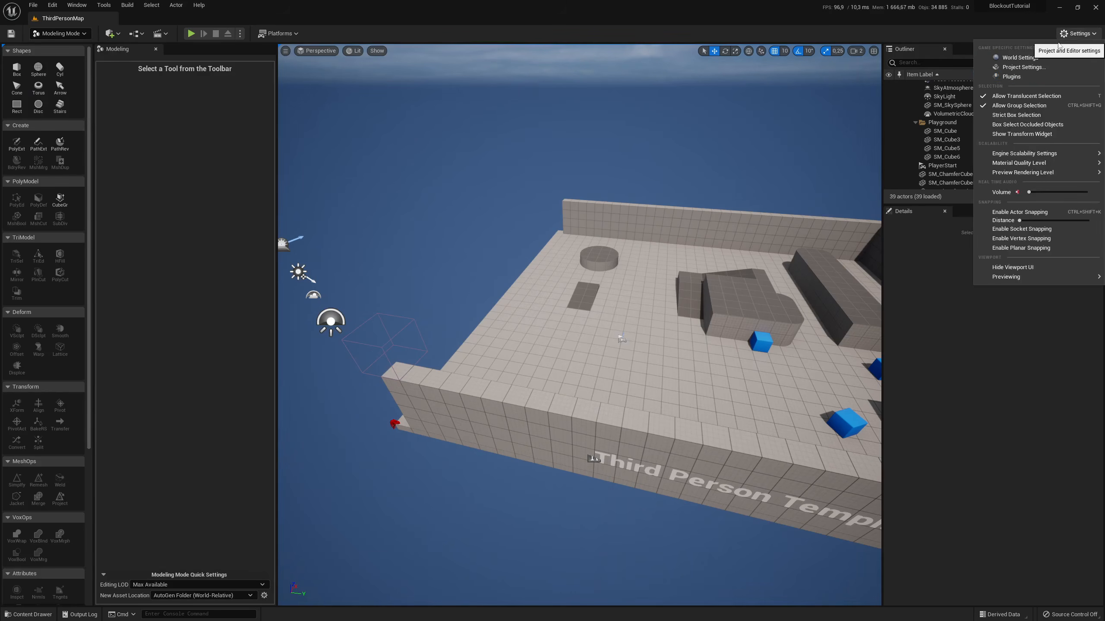
left_click(1035, 76)
type("model")
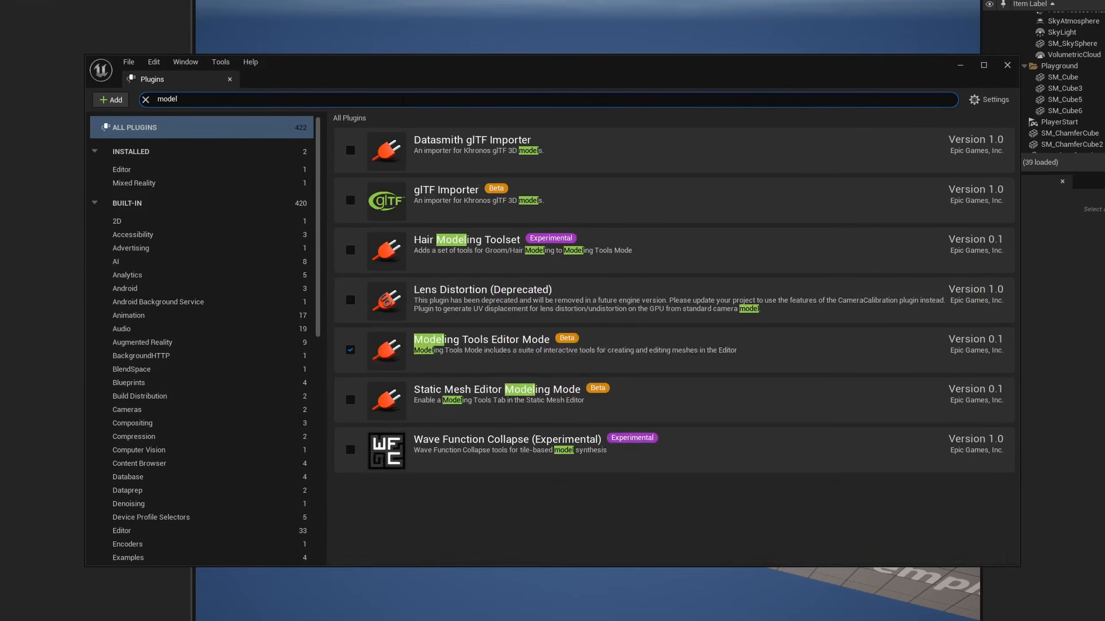
type("ing")
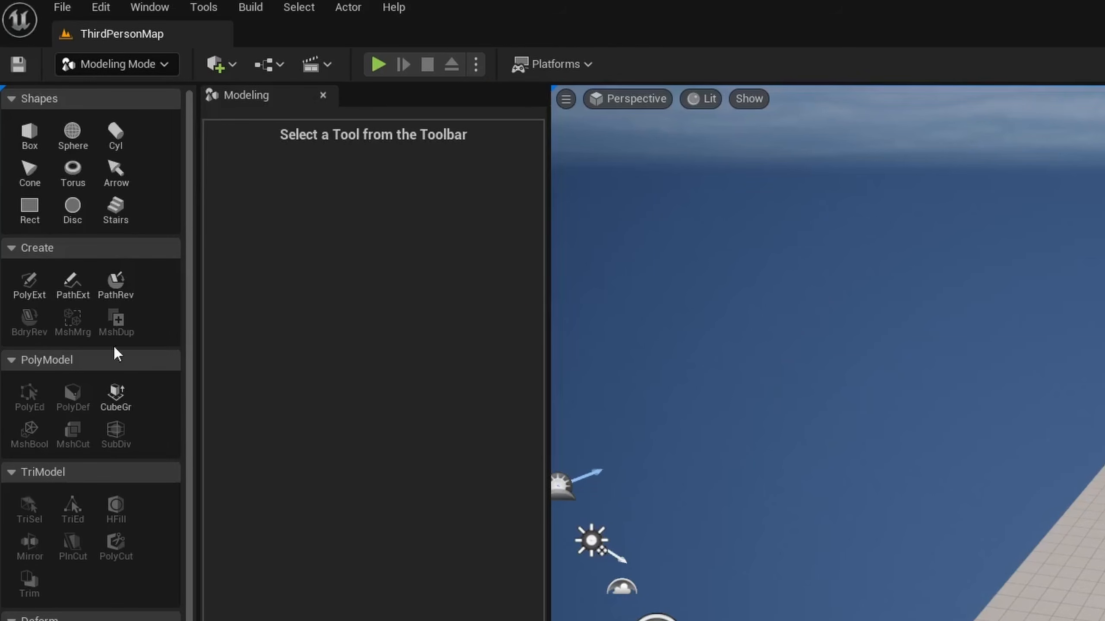
Start the Cube Grid tool, select a rectangular area of cells beside the open floor edge and pull it up one block.
left_click(117, 401)
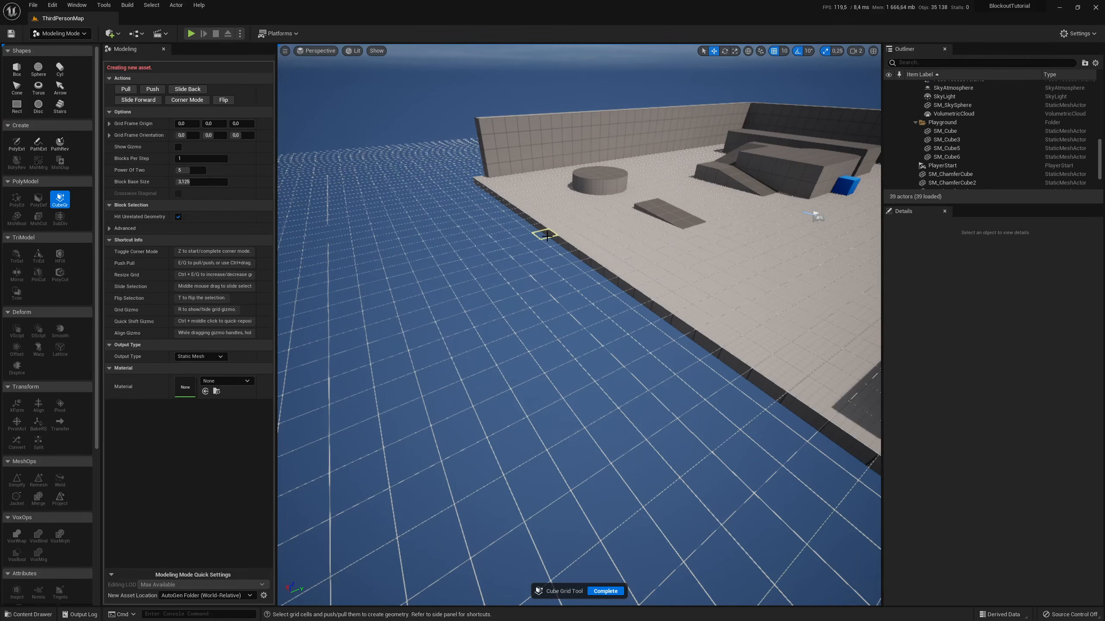
left_click_drag(488, 275, 437, 475)
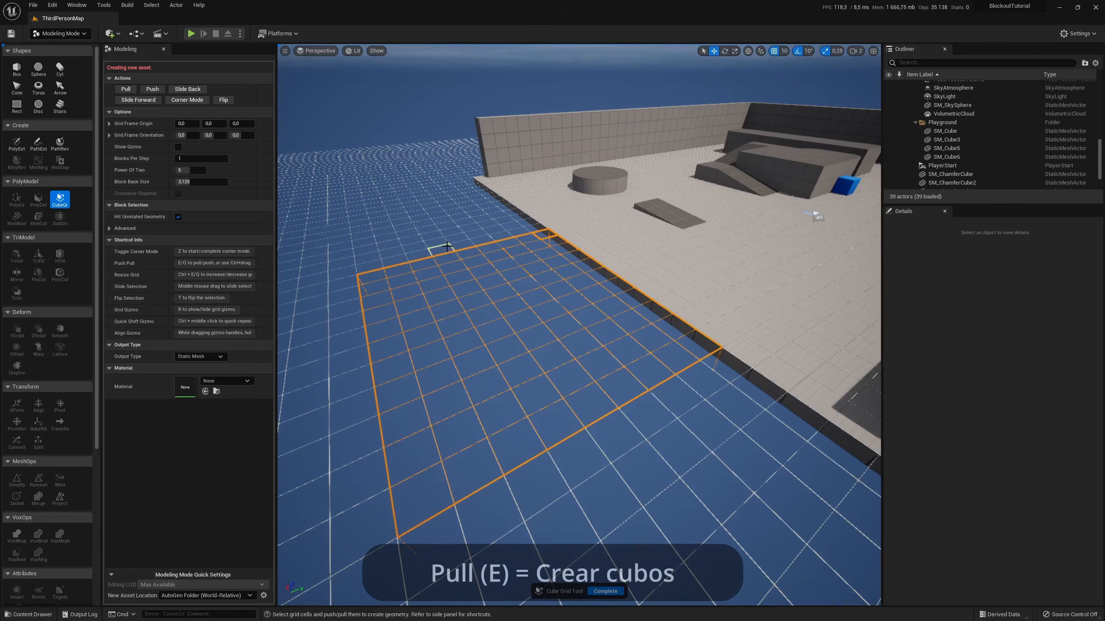
left_click(132, 90)
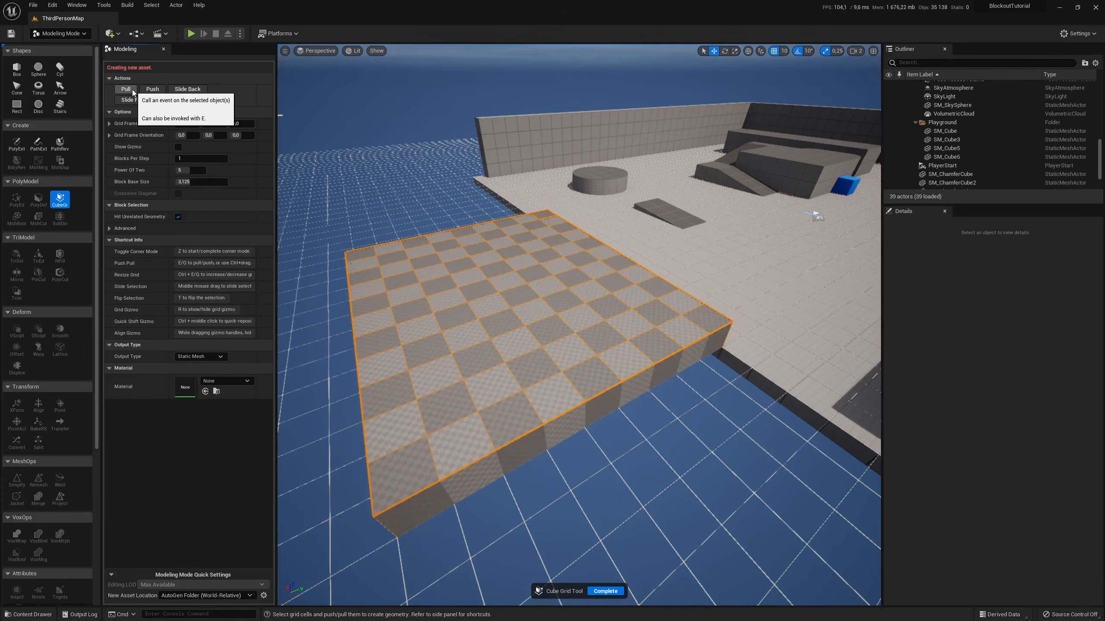
Push the selected cells back down to remove the new blocks, and undo the extra push.
left_click(161, 91)
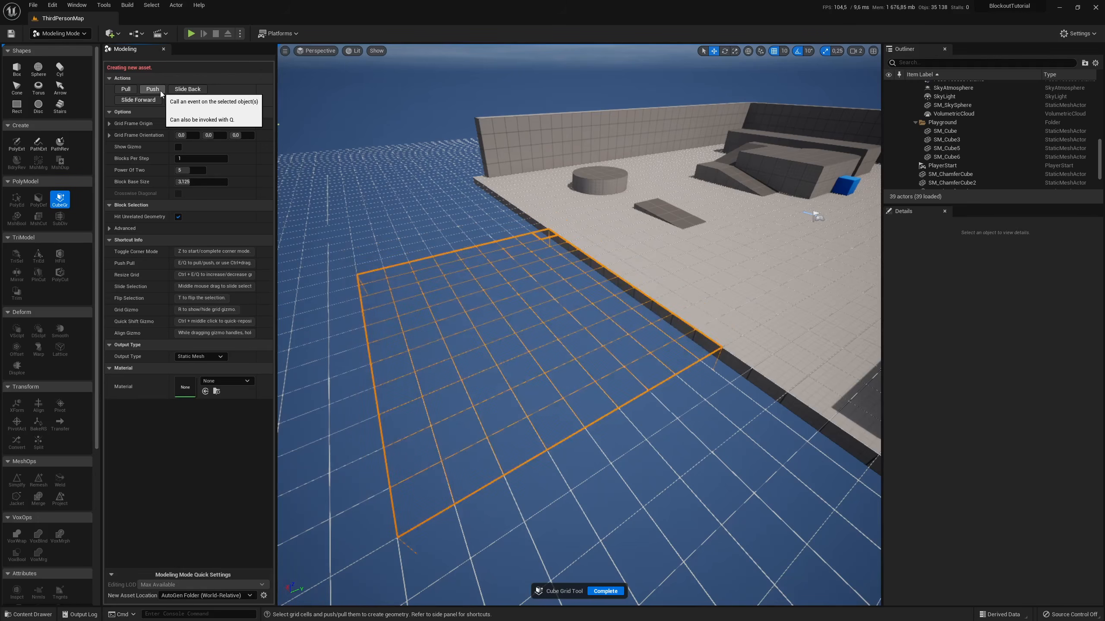
left_click(161, 90)
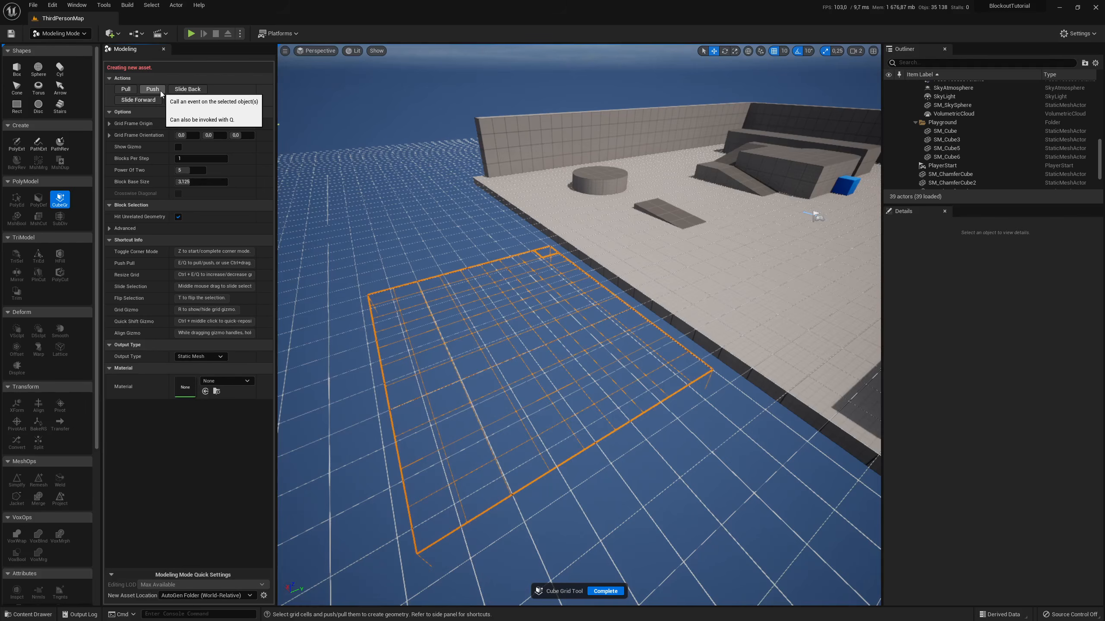
key("ctrl+z")
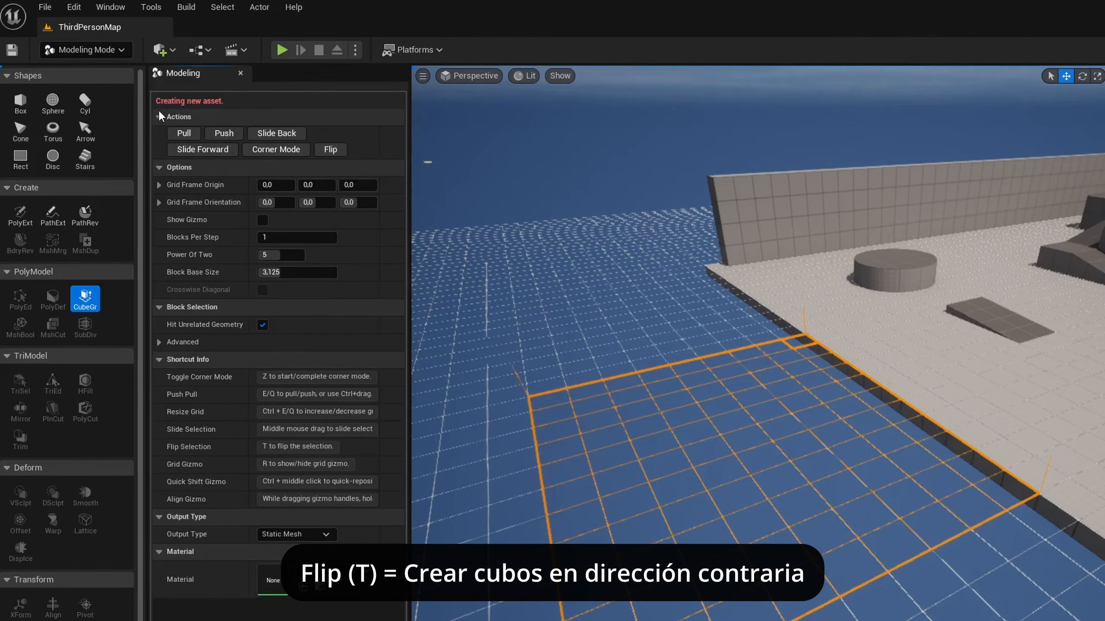
Pull the flipped selection to build block layers downward below the floor level, and push the selection back two steps.
left_click(184, 135)
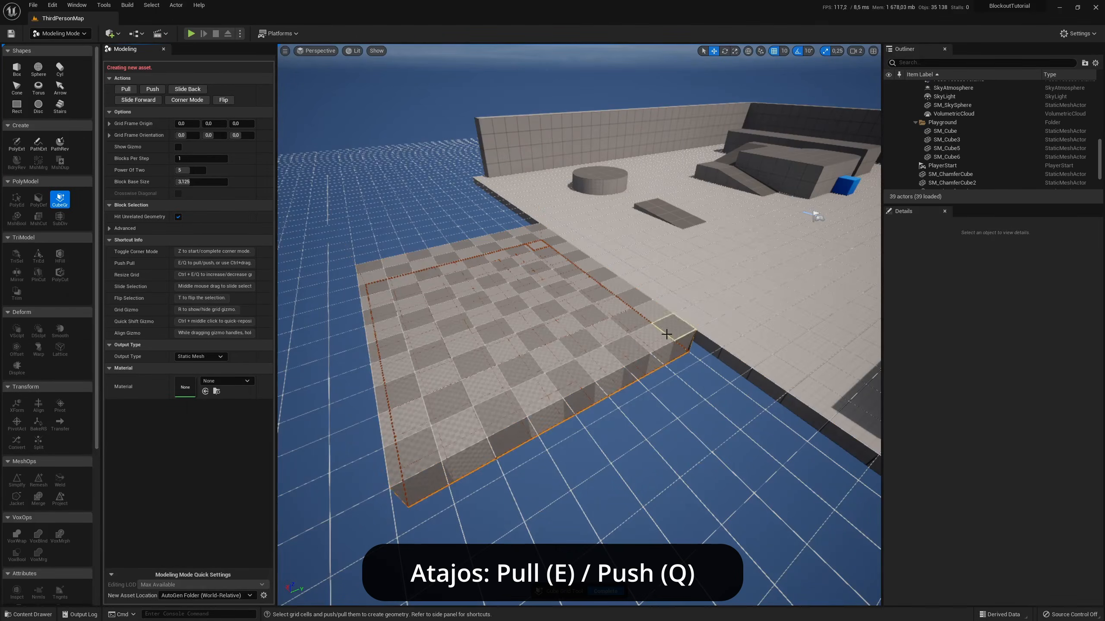
left_click(126, 89)
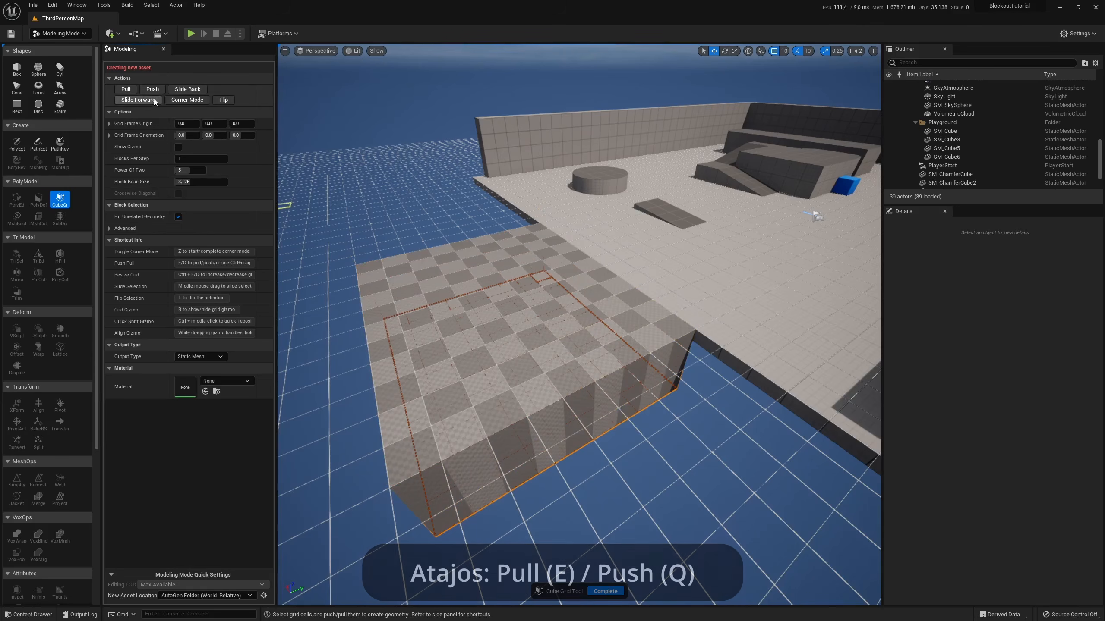
left_click(155, 92)
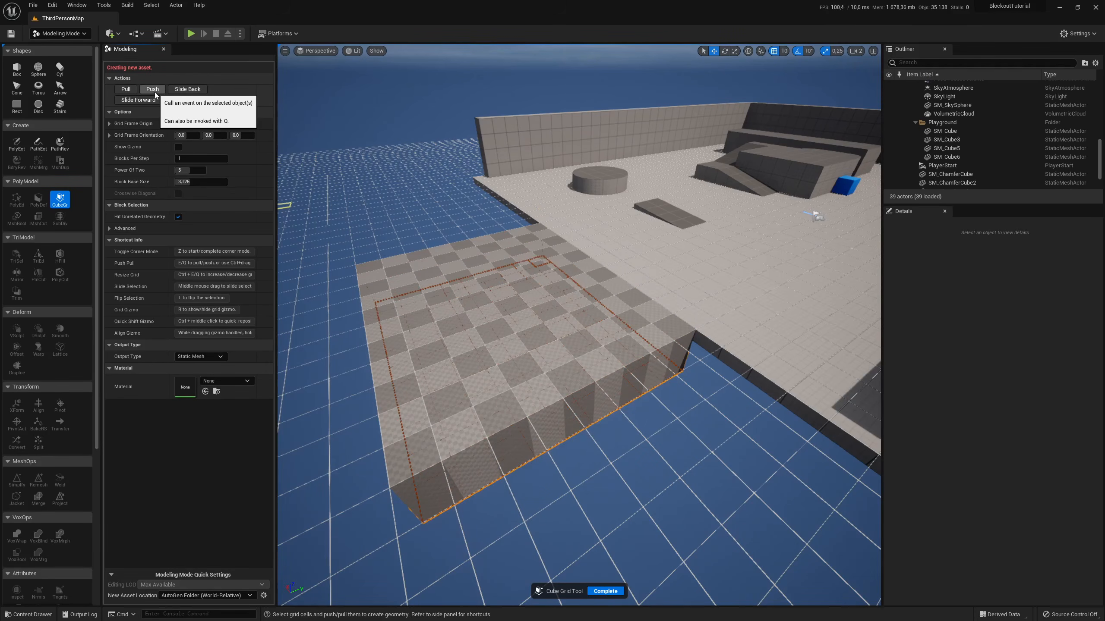
left_click(156, 91)
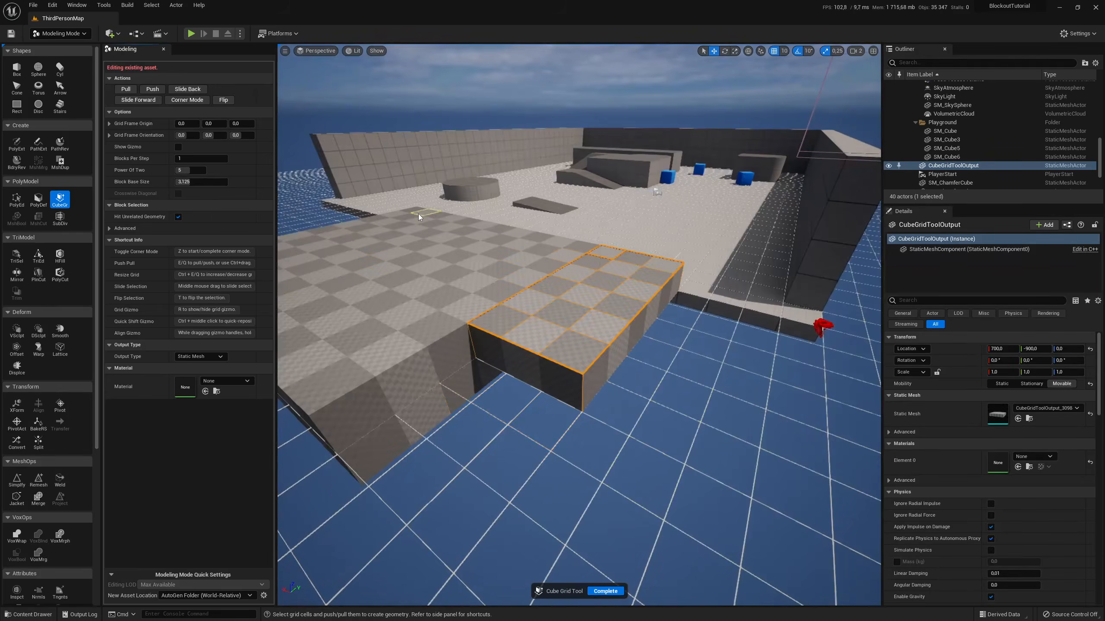
Raise an area of cells on the slab's upper surface and shape lower stepped blocks along its side.
left_click_drag(419, 214, 313, 403)
left_click(126, 89)
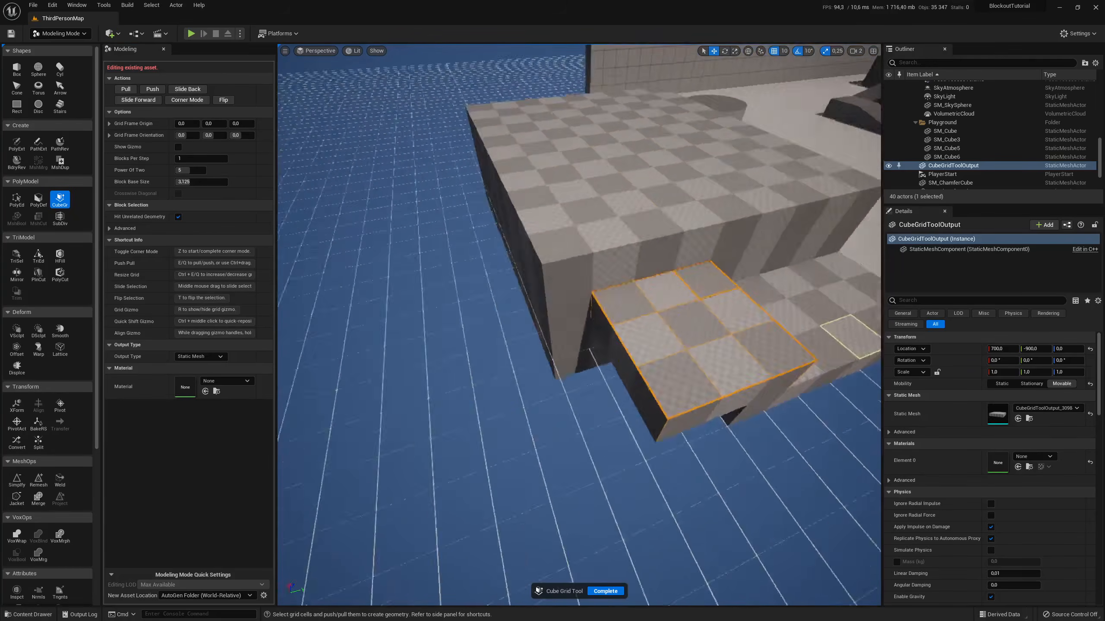
left_click_drag(622, 317, 645, 338)
right_click_drag(644, 338, 506, 278)
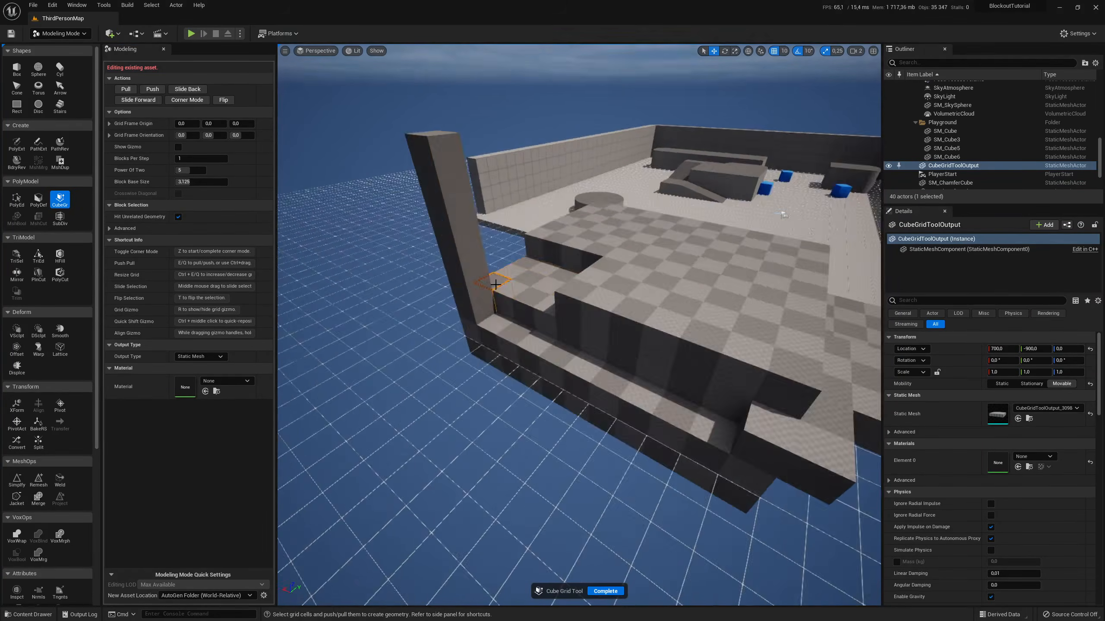
Pull selected cells into a tall corner pillar, a stepped block stack and a beam that together form an arch.
left_click_drag(587, 248, 678, 264)
left_click(126, 89)
left_click(674, 241)
left_click(126, 89)
left_click(411, 163)
left_click(126, 89)
right_click_drag(579, 305, 653, 344)
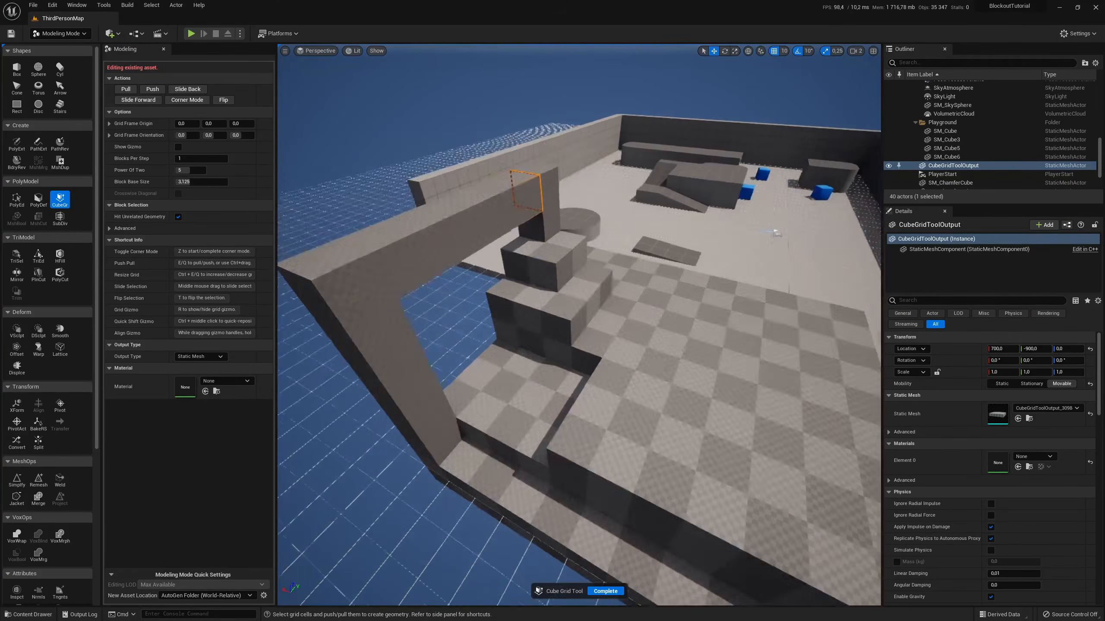
Pull cells beside the stepped stack out into an overhanging beam that ends in a larger block extended on its underside.
left_click_drag(618, 318, 633, 361)
left_click(126, 89)
left_click_drag(561, 226, 605, 237)
left_click(126, 89)
right_click_drag(651, 281, 609, 226)
left_click(627, 213)
left_click(126, 89)
left_click(126, 89)
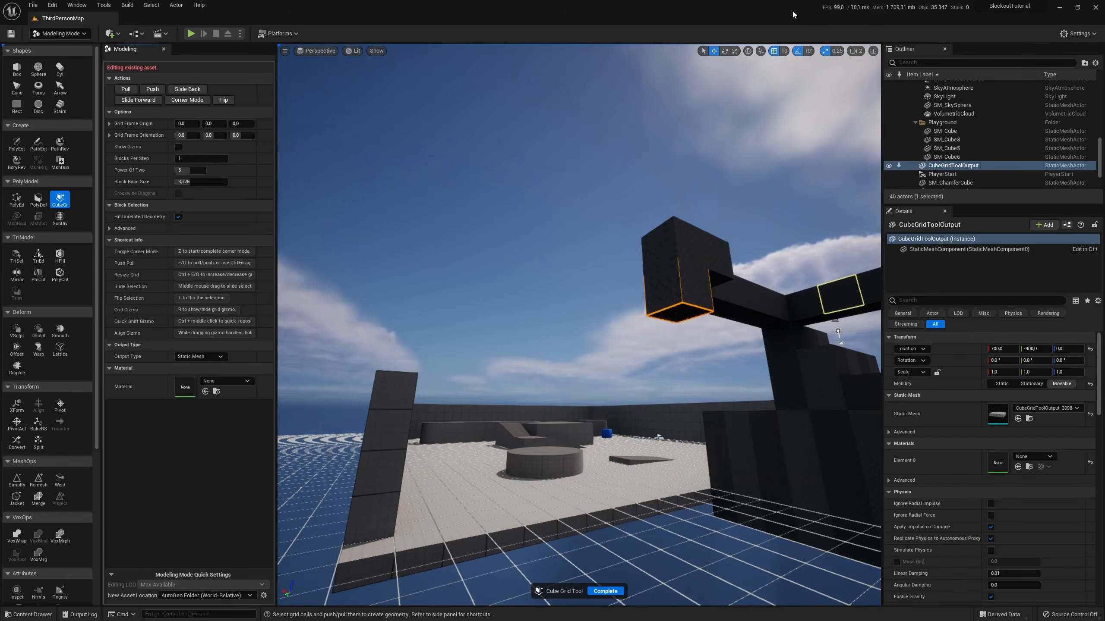
Pull the overhanging block's outer face out by two blocks, and extend the underside of its new end.
left_click(660, 286)
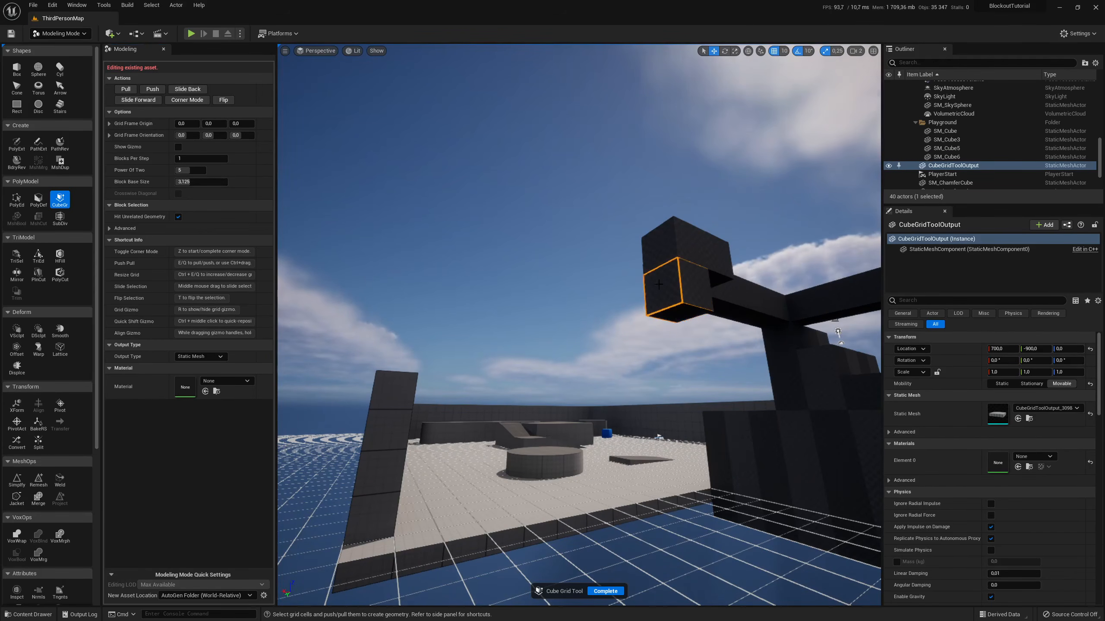
left_click(125, 90)
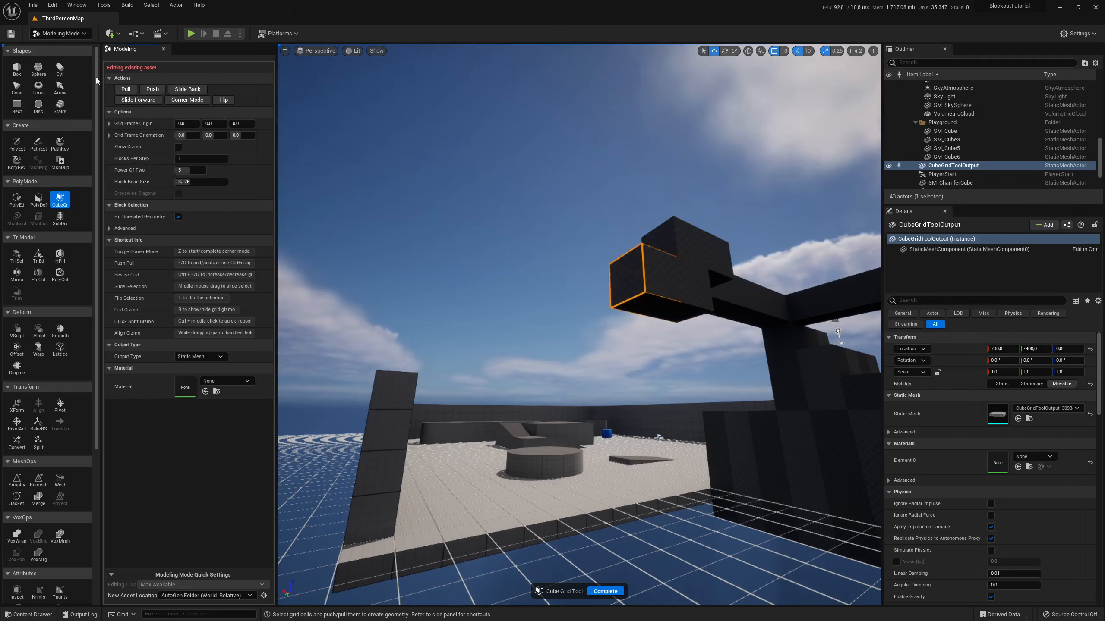
left_click(125, 89)
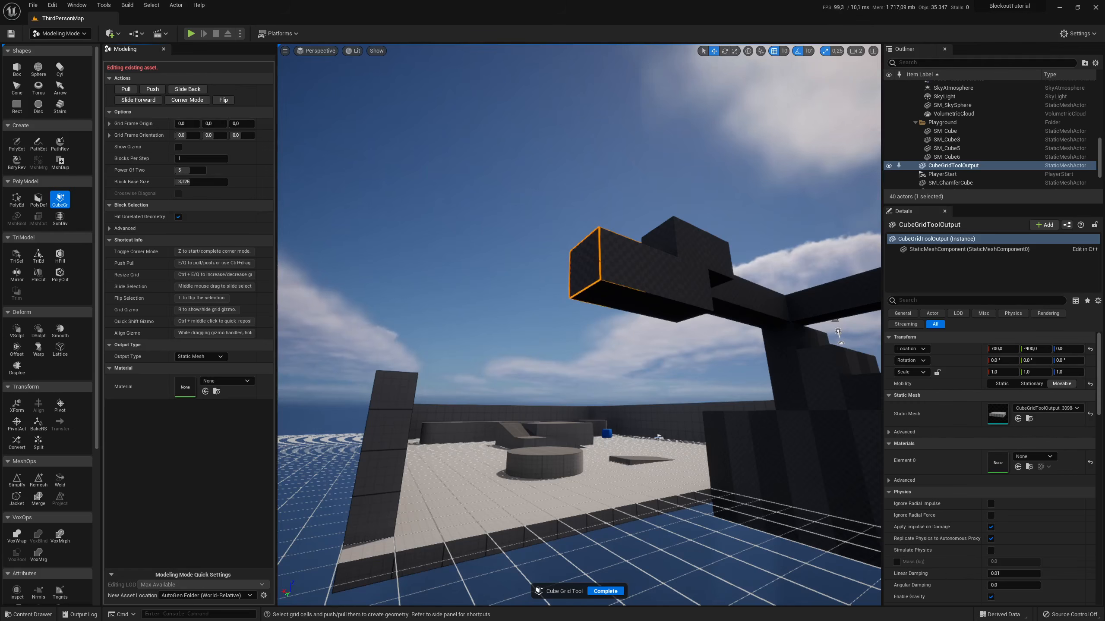
left_click(606, 306)
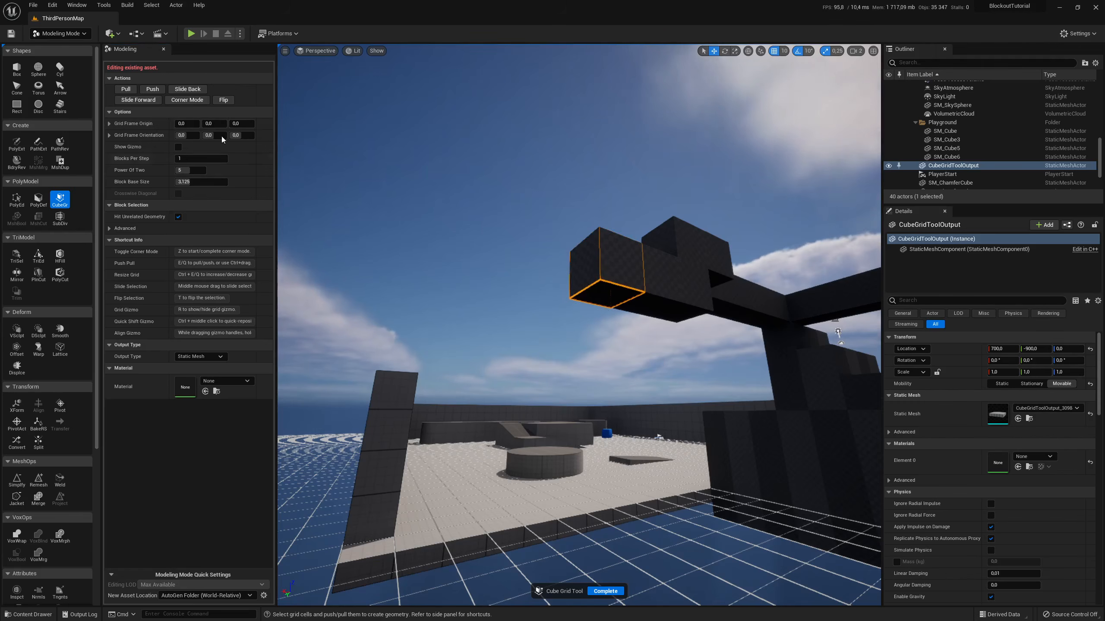
left_click(126, 89)
left_click(126, 92)
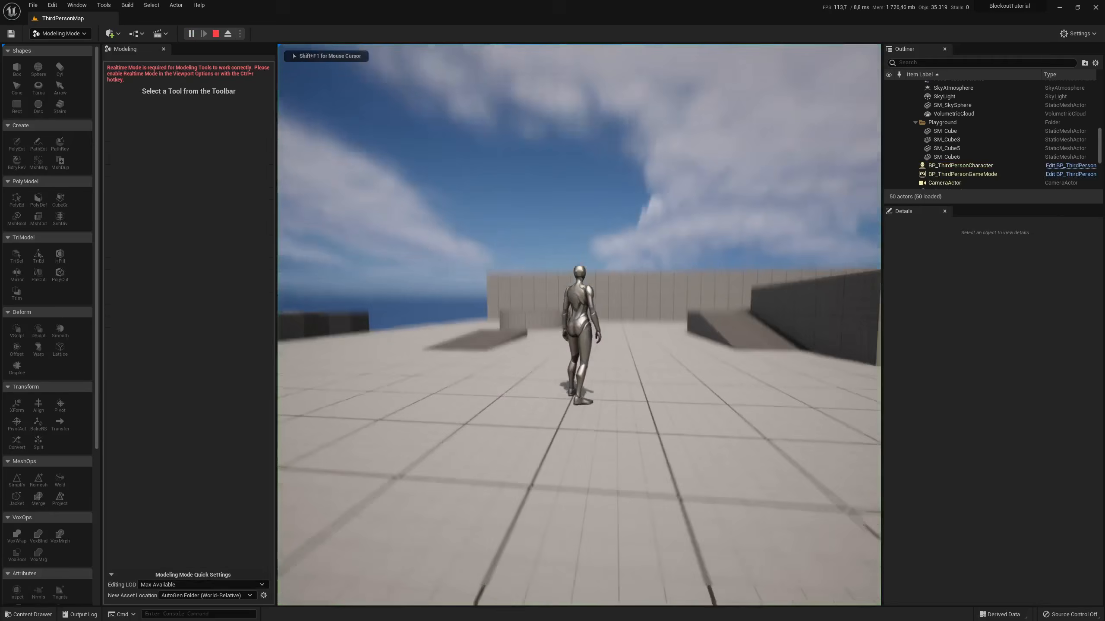
Walk the character toward the slab in a play test, stop it, and complete the Cube Grid edit.
key("w")
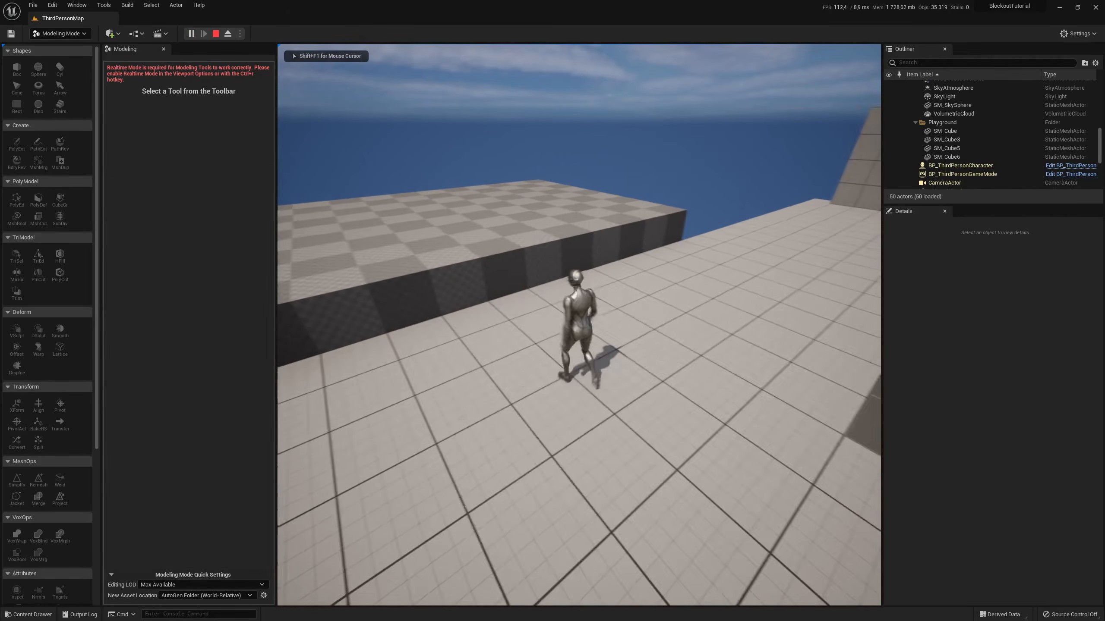
key("s")
key("Escape")
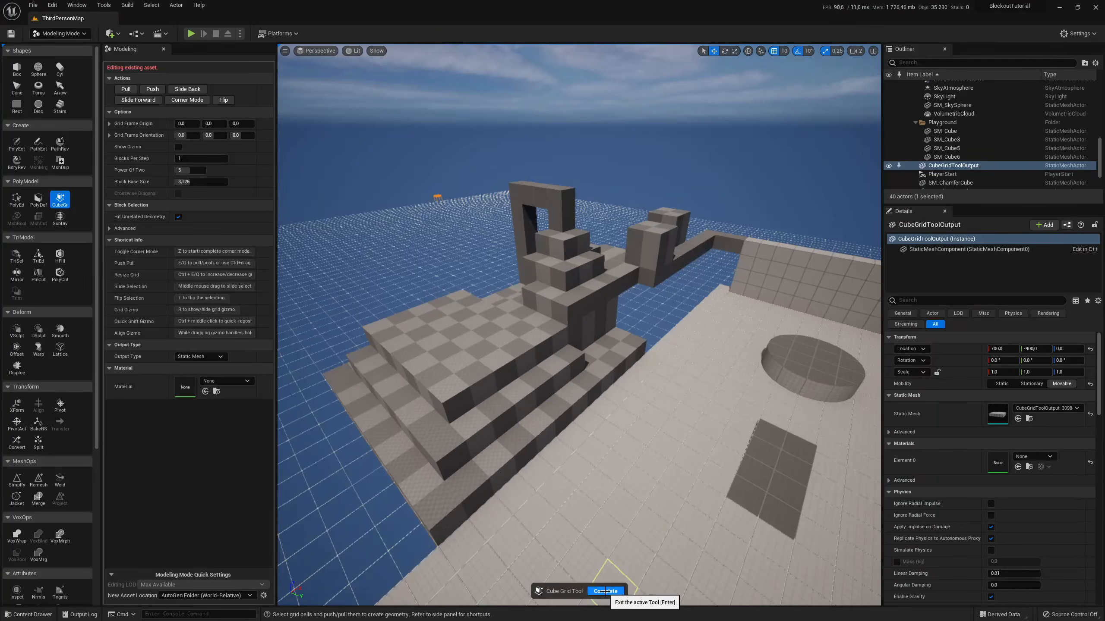
left_click(605, 591)
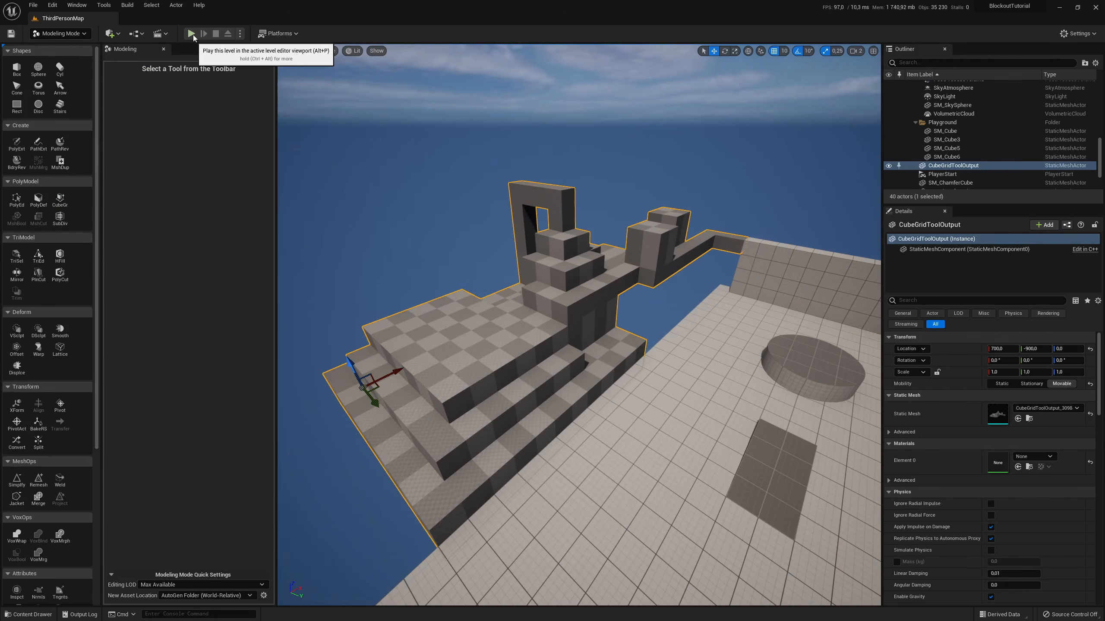
Play the level and run the character up the steps, past the arch and across the bridge to the playground wall.
left_click(191, 34)
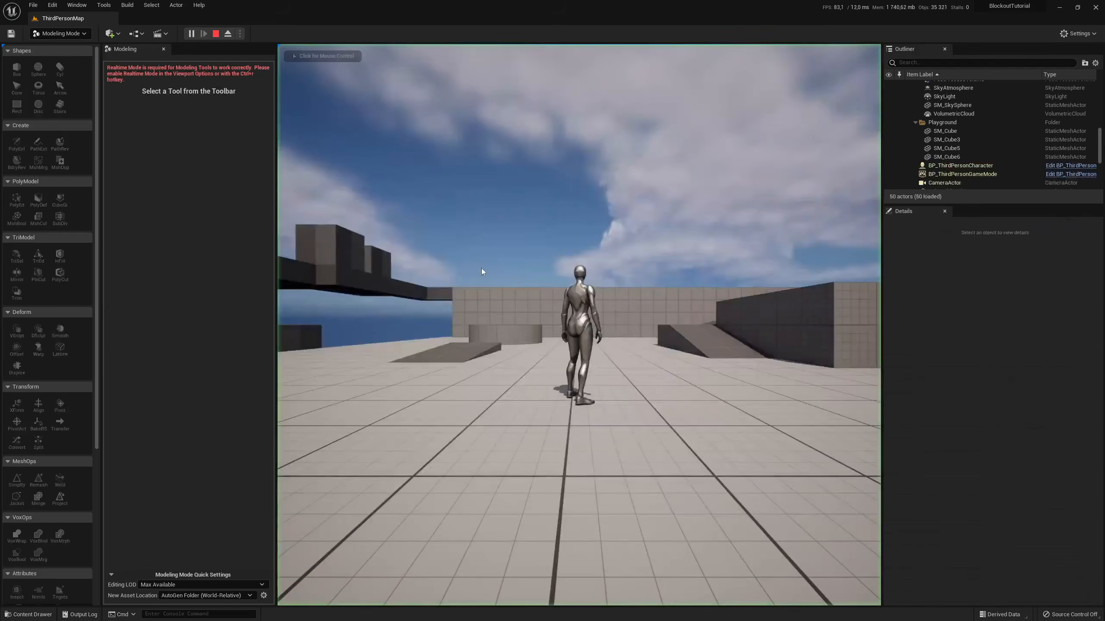
key("w")
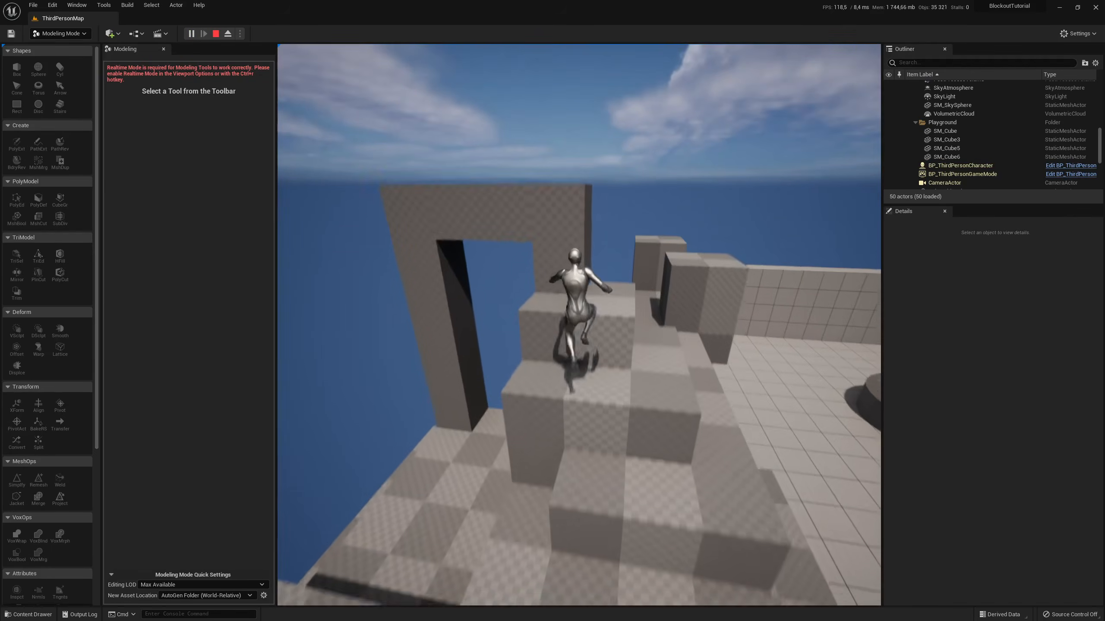
key("w")
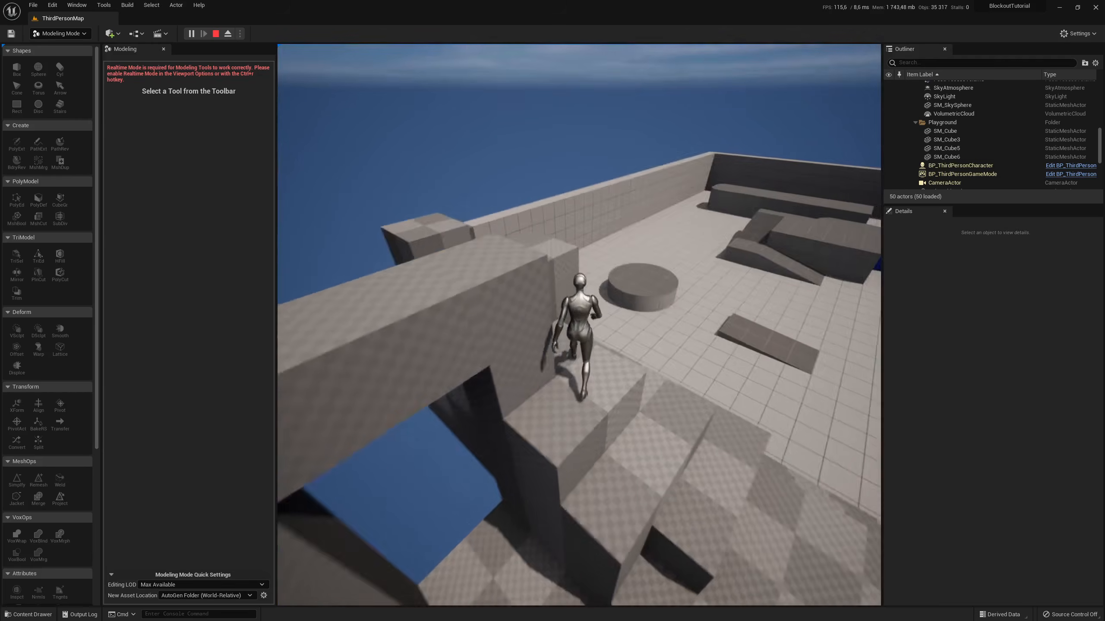
key("w")
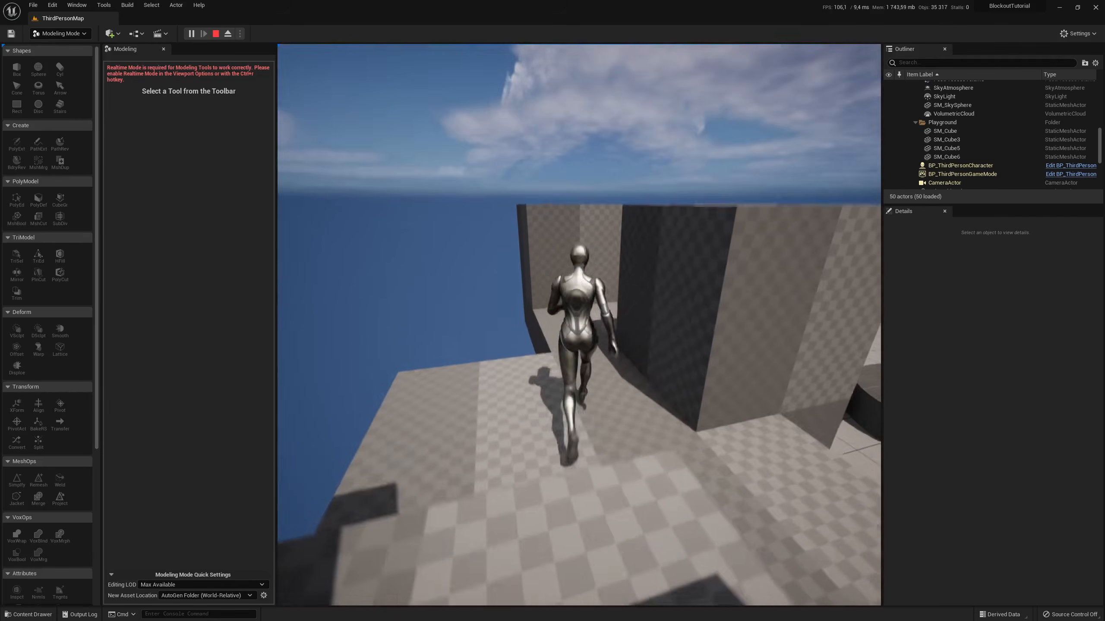
key("w")
key("w")
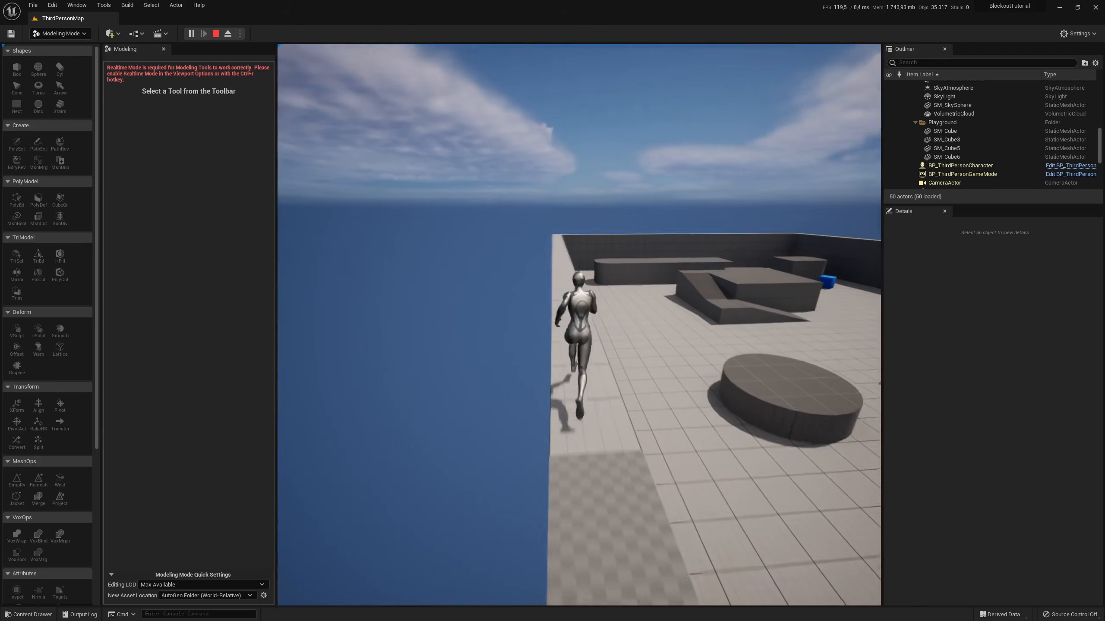
key("w")
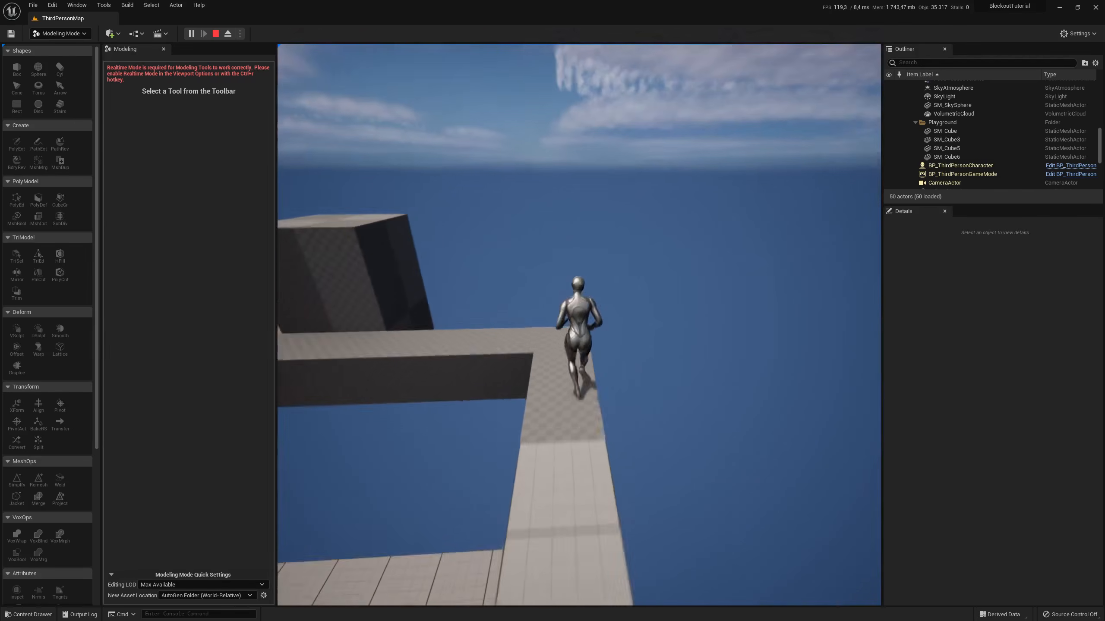
key("w")
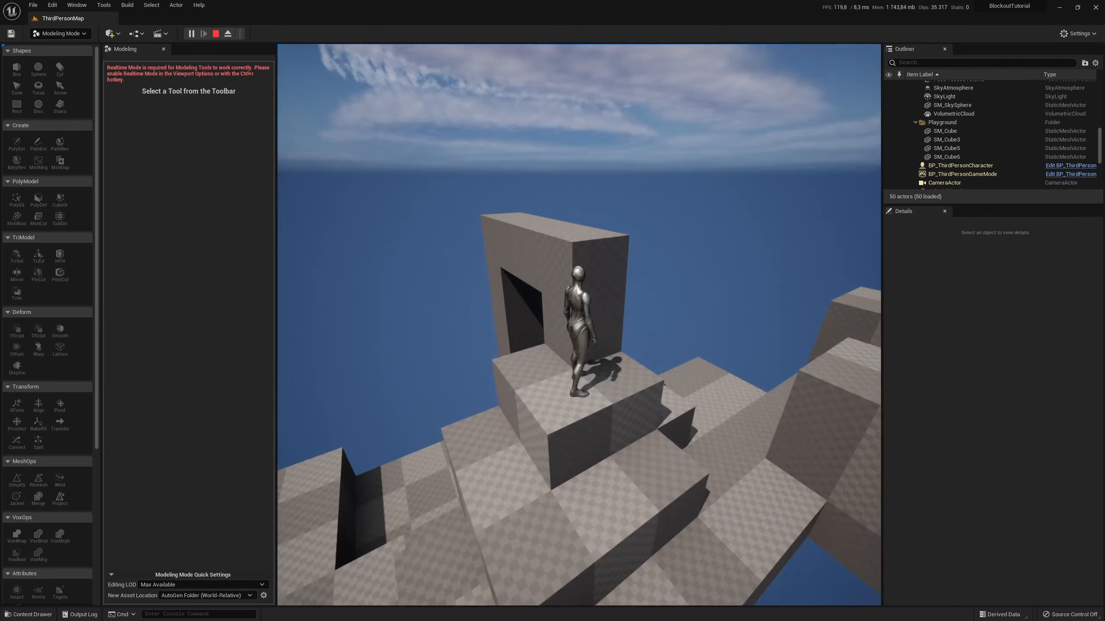
Jump the character around the stepped stack and arch to test the collision, and end the play session.
key("w")
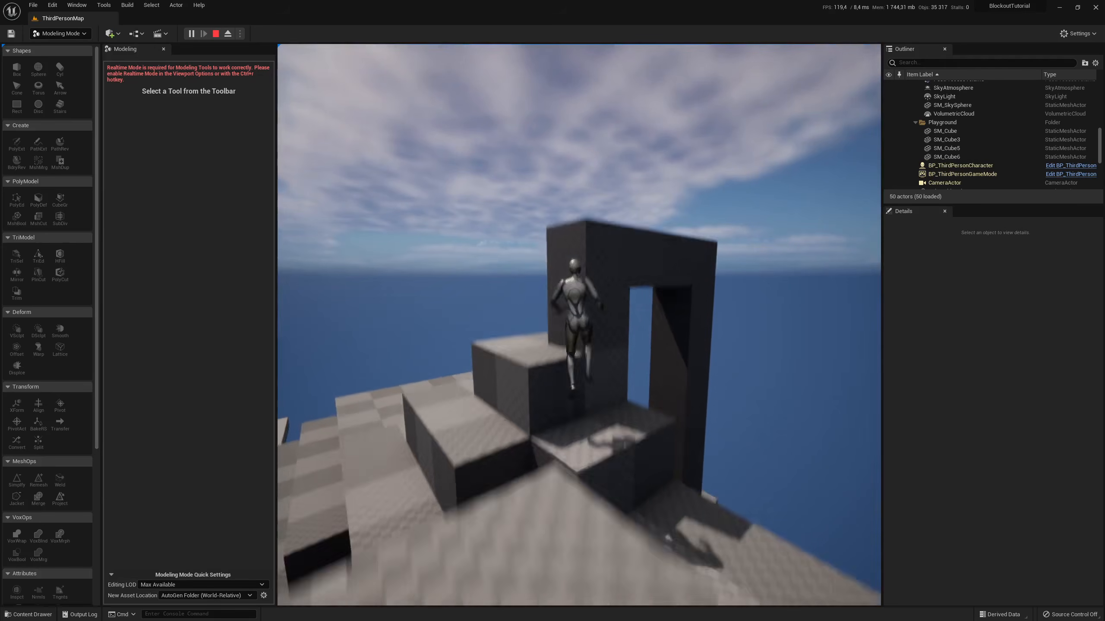
key("space")
key("space")
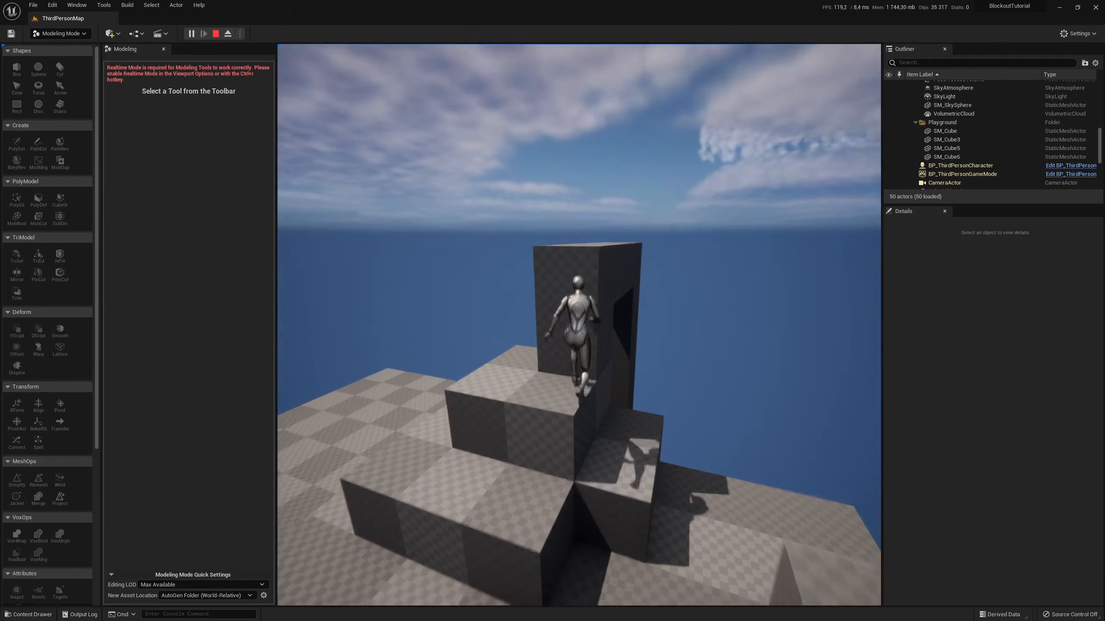
key("space")
key("w")
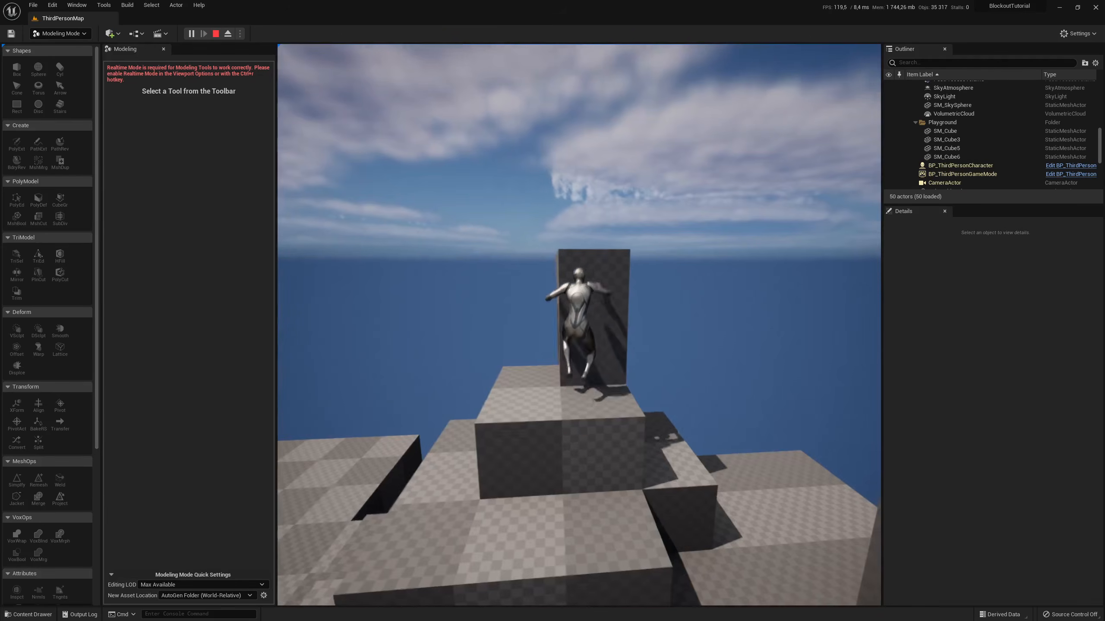
key("space")
key("space")
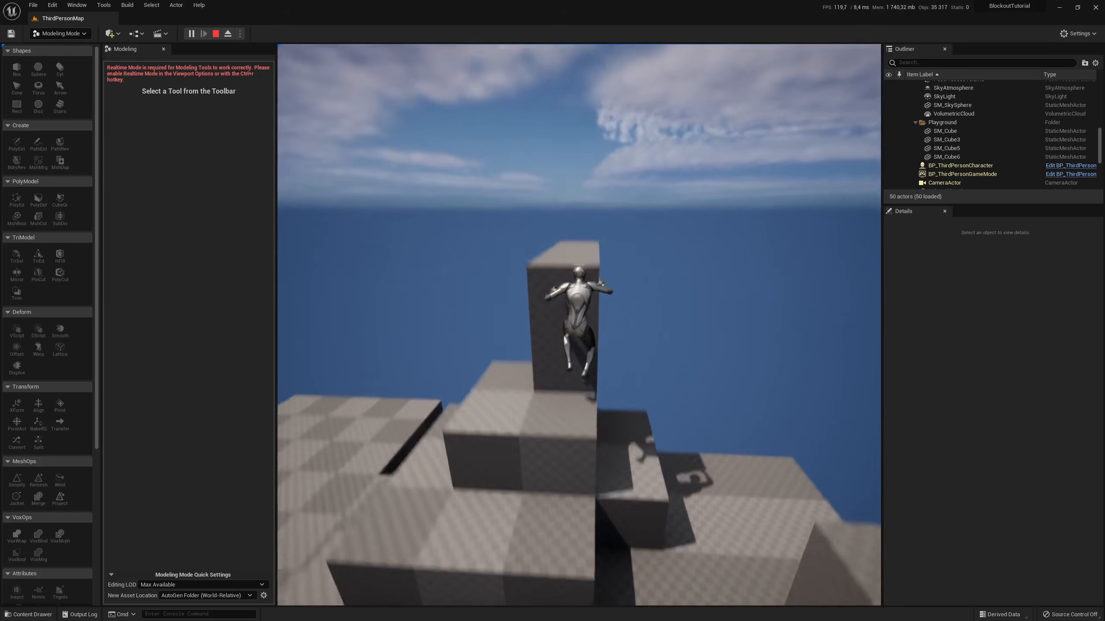
key("a")
key("w")
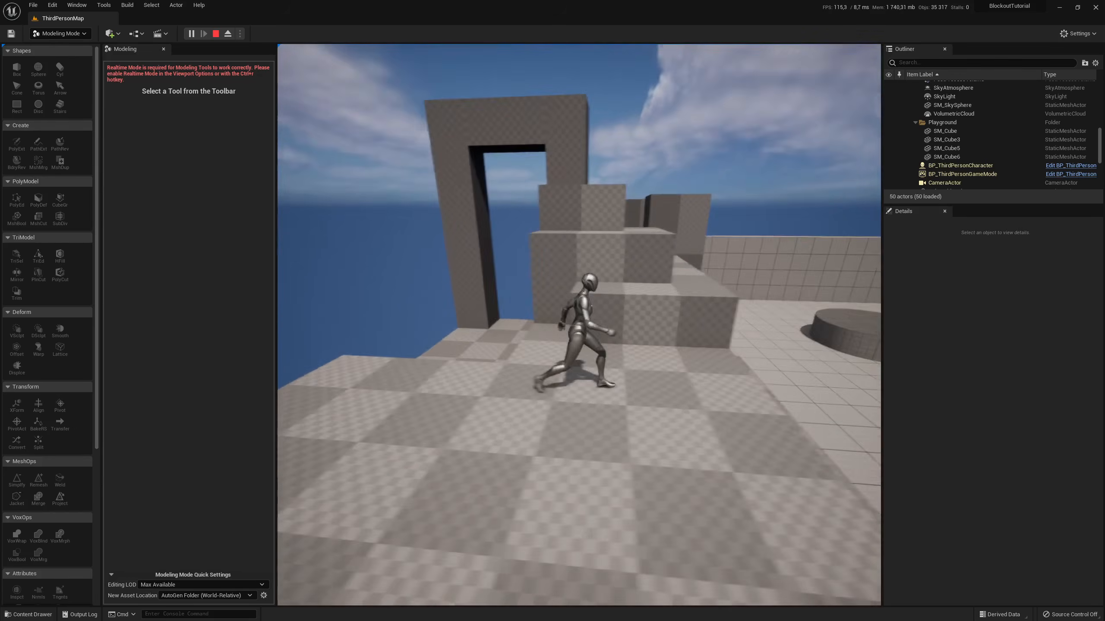
key("space")
key("Escape")
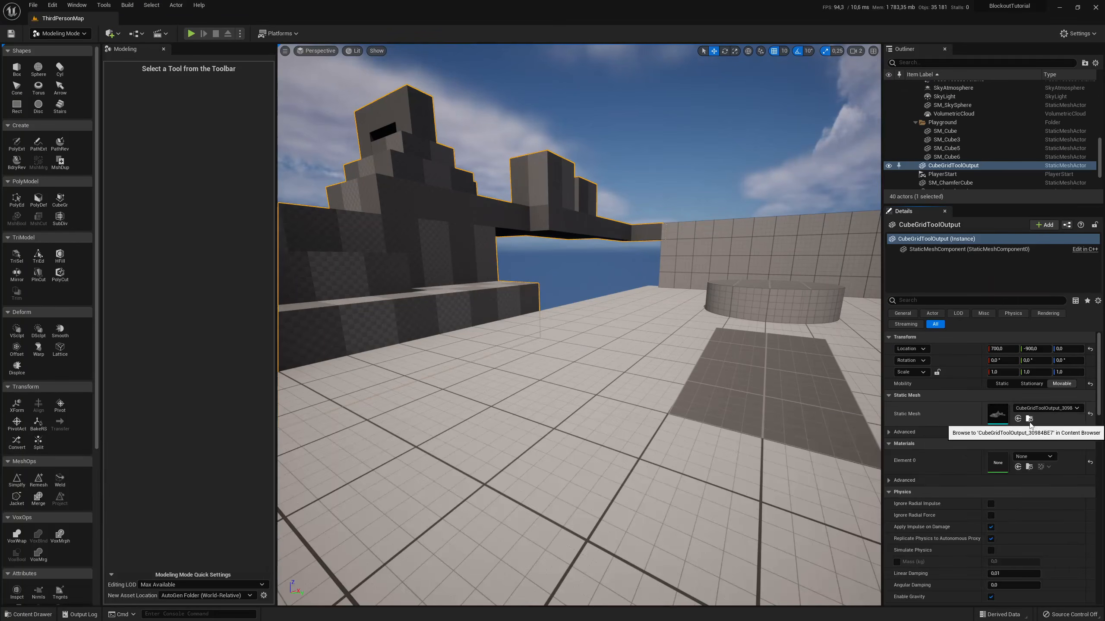
Open the generated block mesh's asset from the Content Browser and assign the TutorialTPP_Mat material to its Element 0 slot.
left_click(1029, 419)
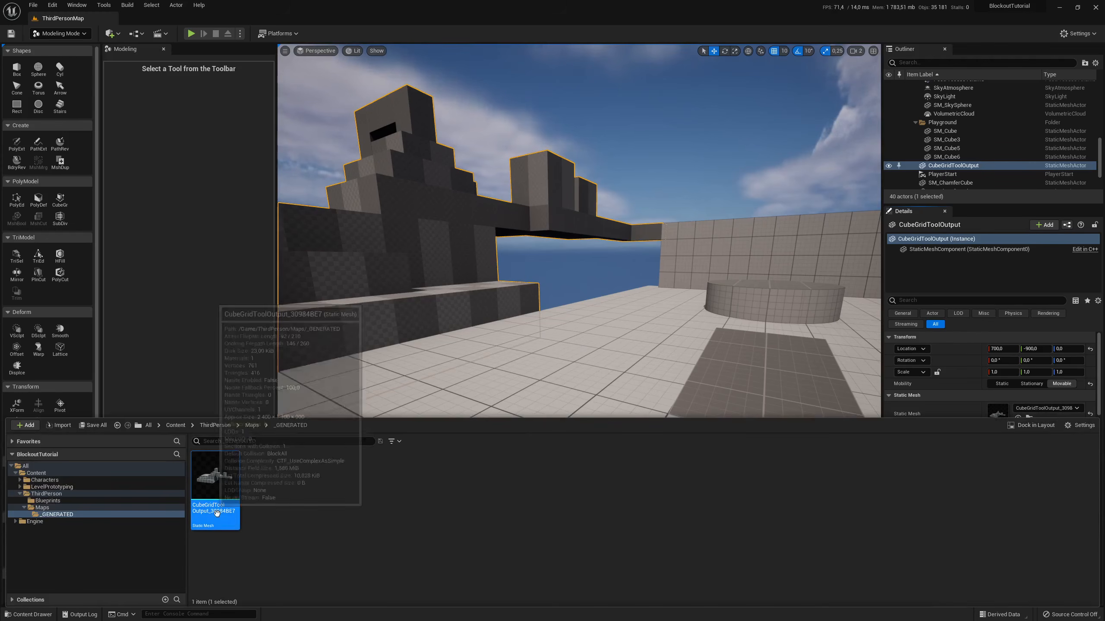
double_click(222, 474)
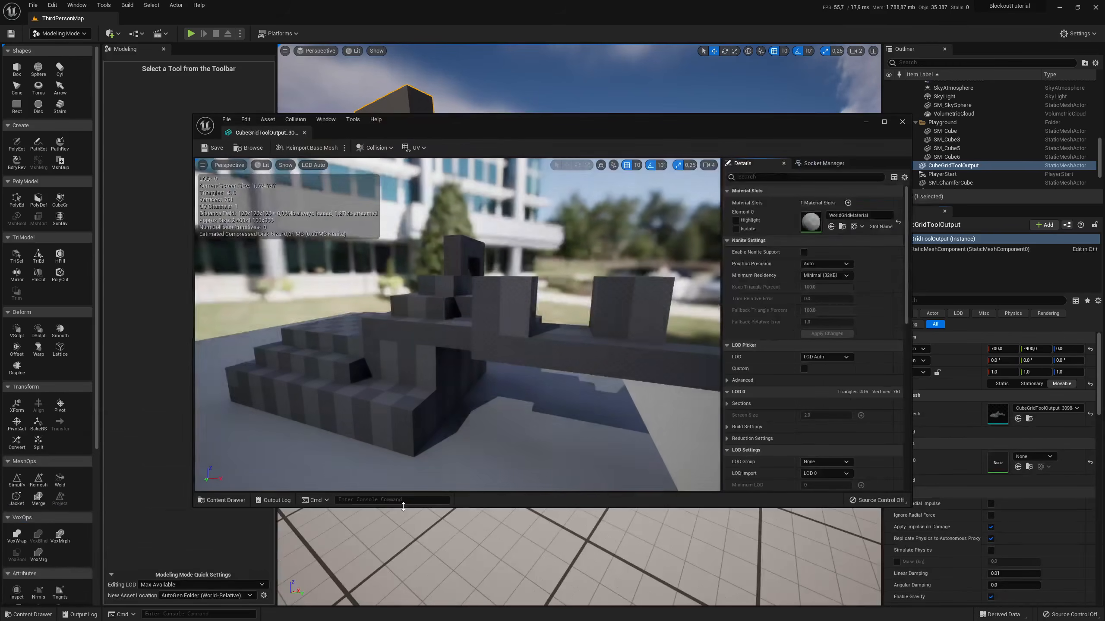
left_click(859, 215)
left_click(896, 344)
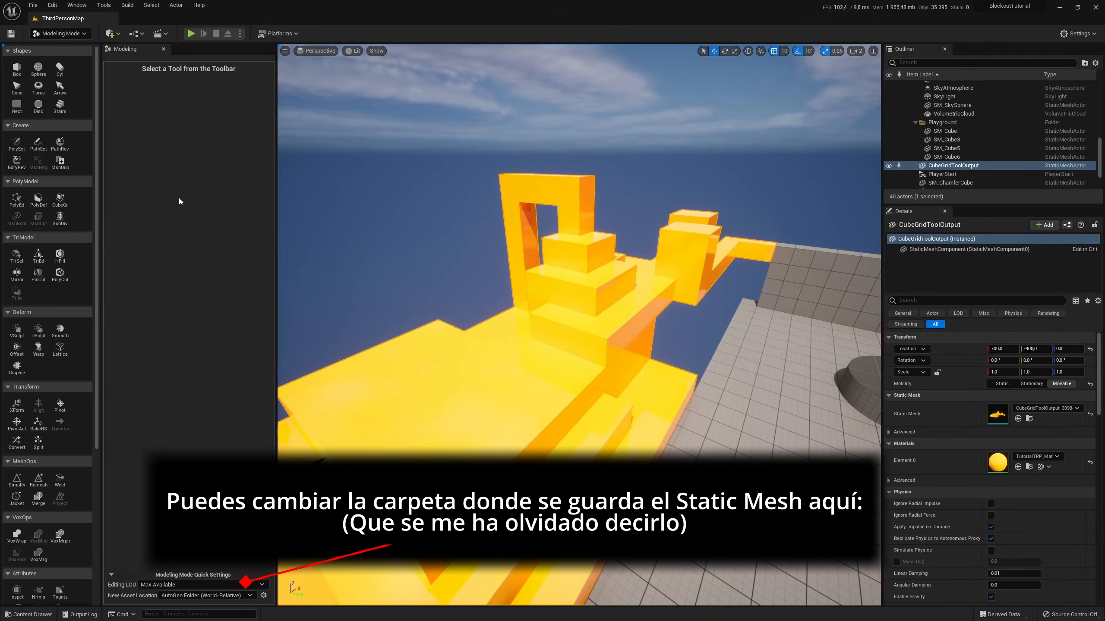
Reopen the block mesh in the Cube Grid tool and push in the arch's upper corner cell to cut the block away.
left_click(61, 200)
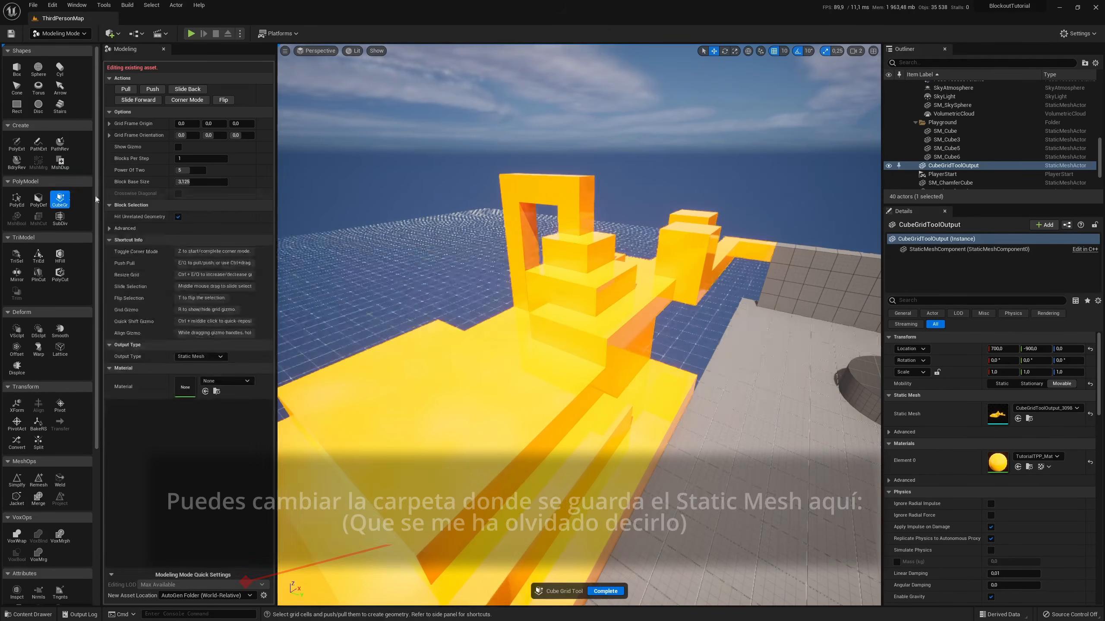
mouse_move(487, 339)
right_mouse_down()
mouse_move(486, 244)
mouse_move(491, 360)
right_mouse_up()
key("w")
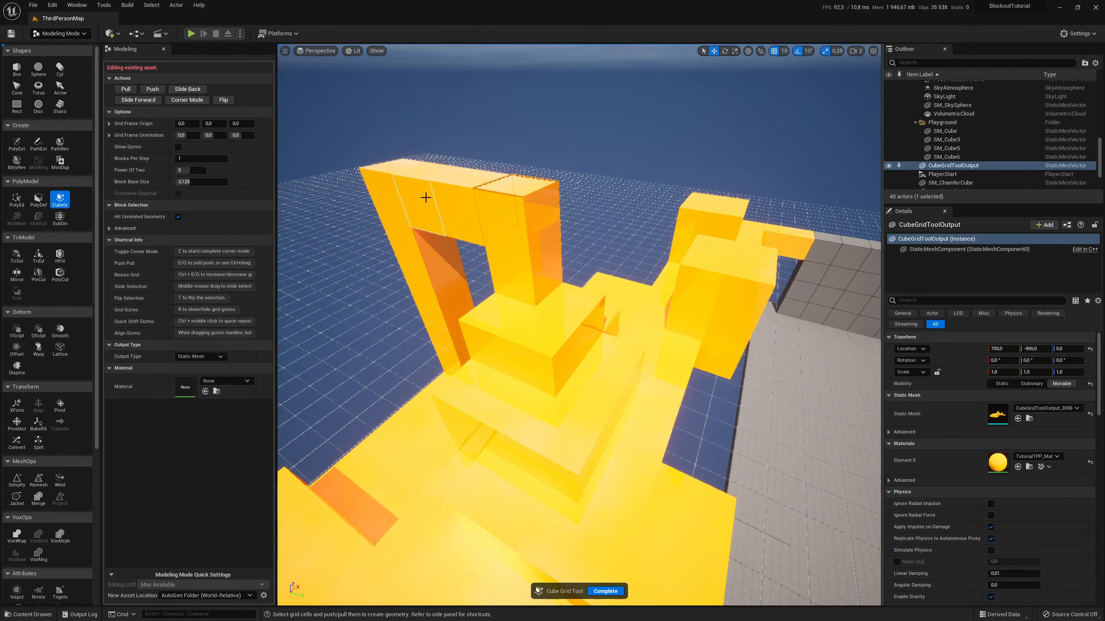
left_click(152, 89)
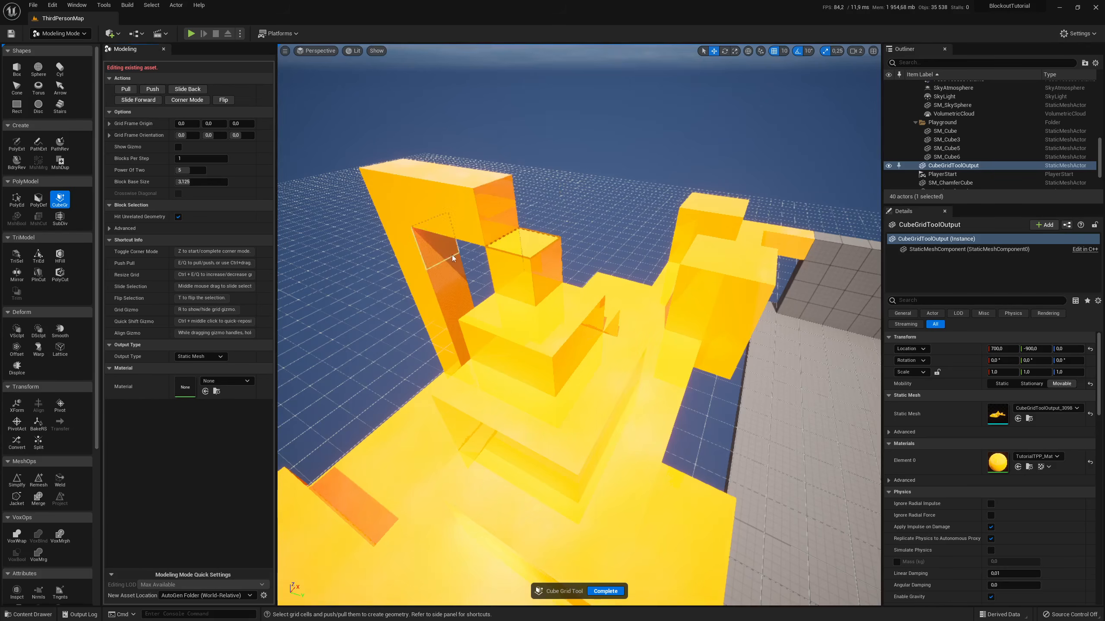
Slide a cell selected on the arch's beam forward off the mesh and pull it into a detached block.
left_click(381, 197)
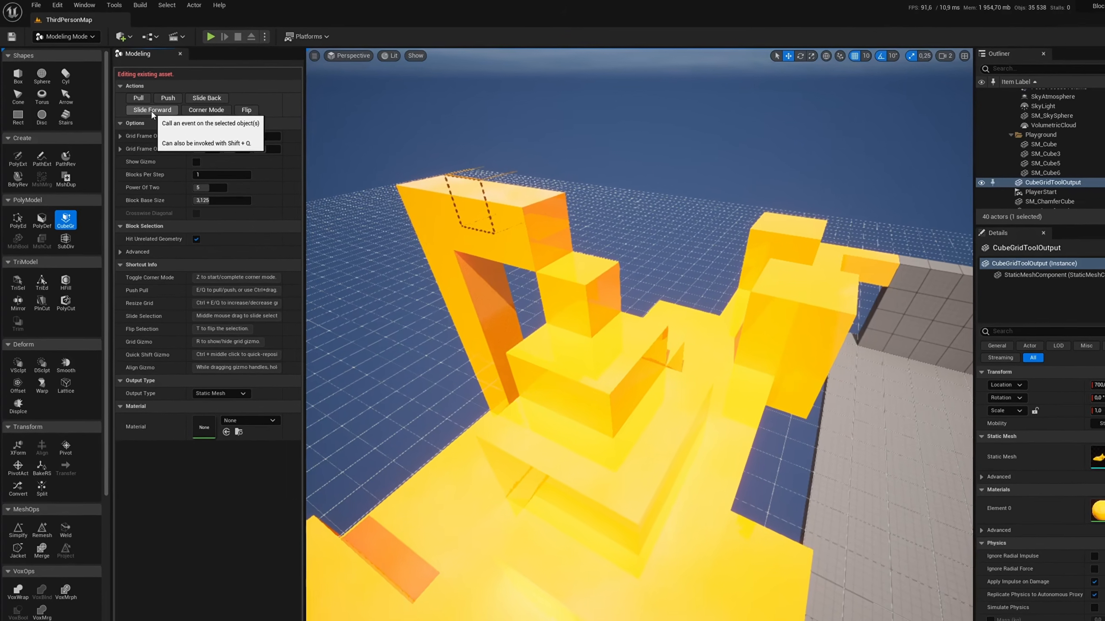
mouse_move(535, 296)
right_mouse_down()
mouse_move(492, 209)
mouse_move(487, 108)
mouse_move(518, 292)
right_mouse_up()
key("w")
key("w")
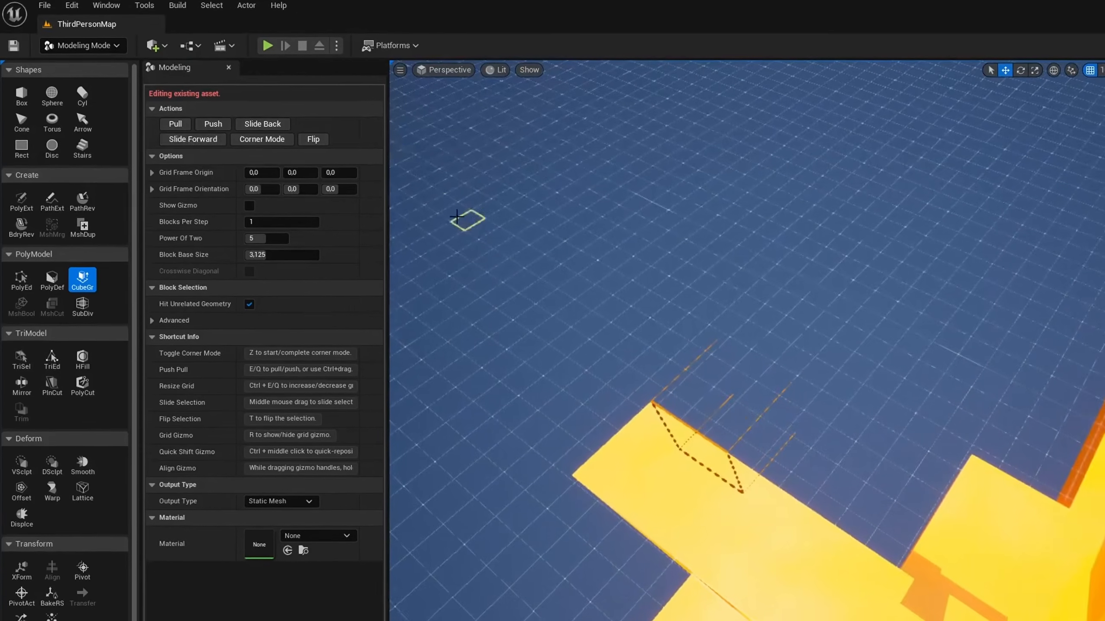
left_click(187, 142)
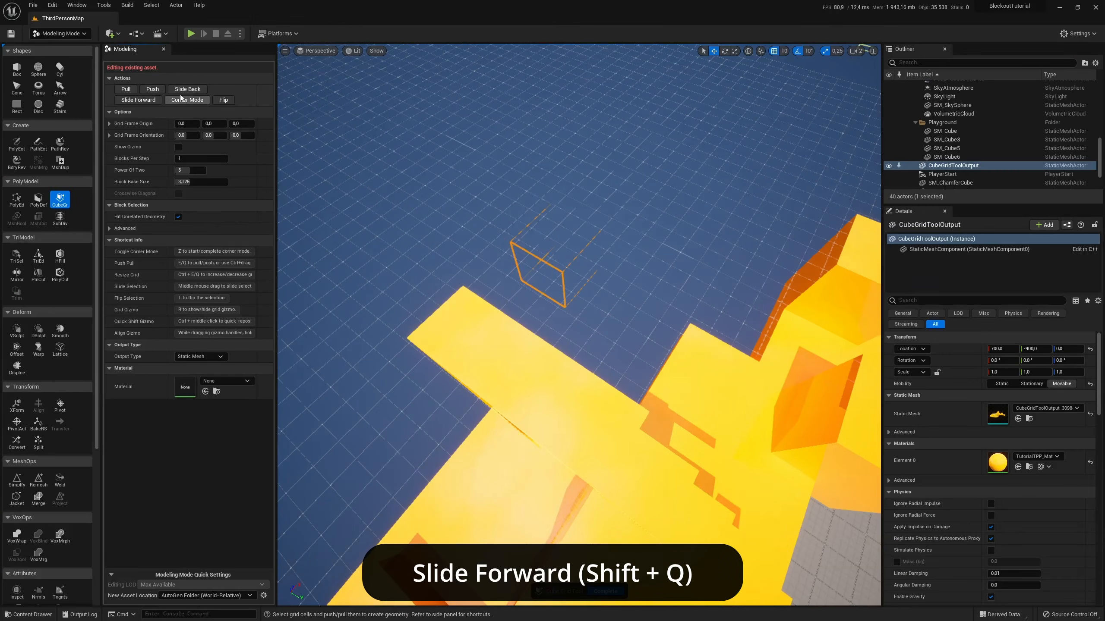
left_click(152, 100)
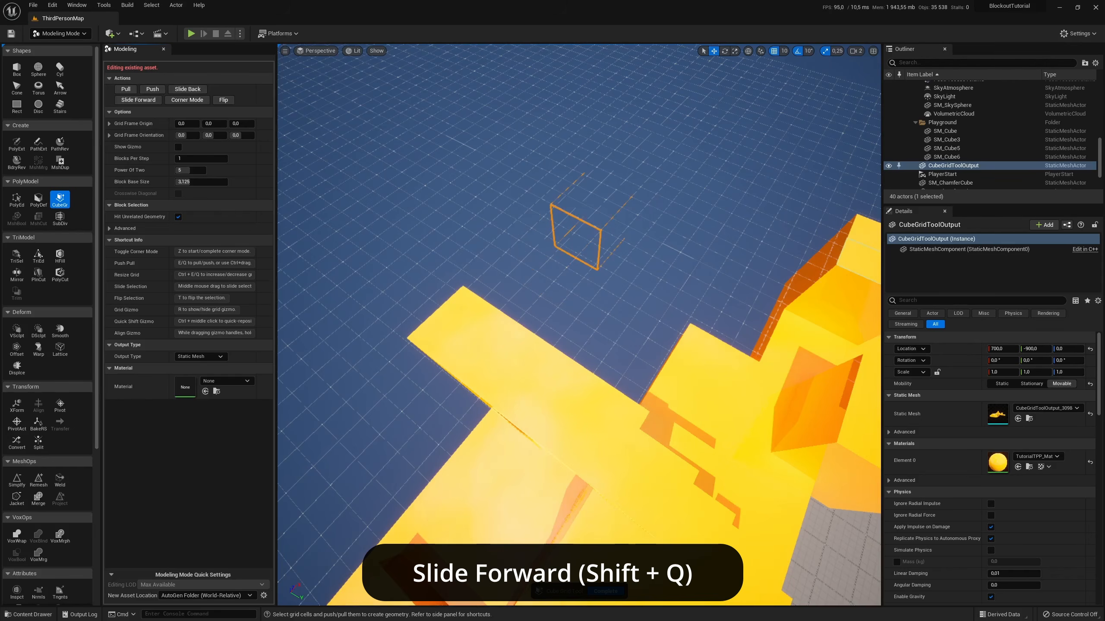
left_click(126, 89)
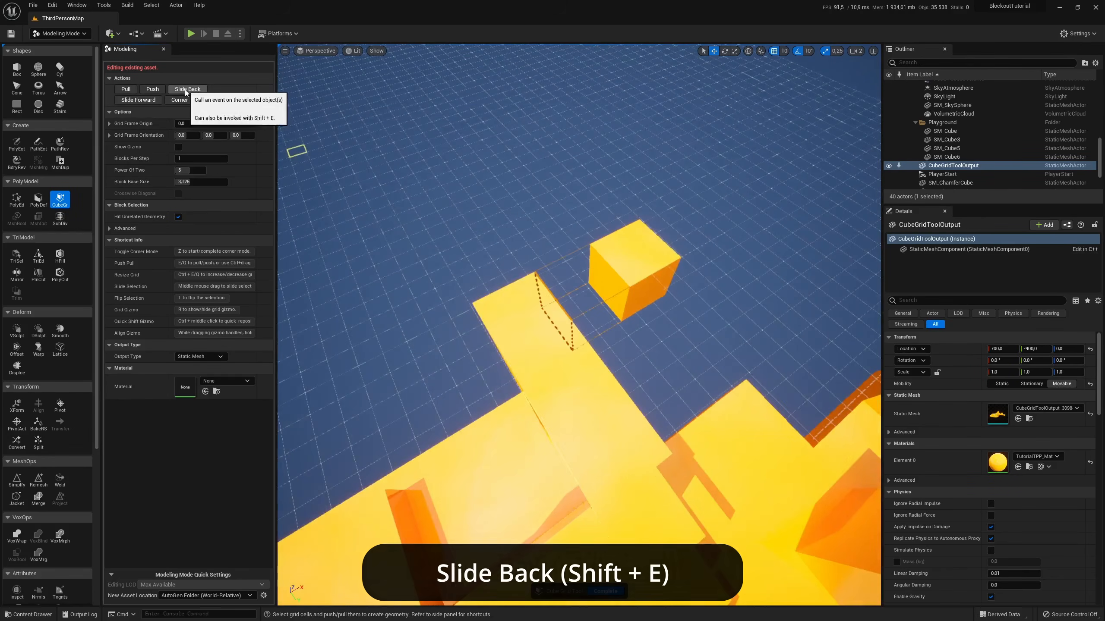
Slide the cell selection back past the arch's opposite side and pull a block from it there.
left_click(185, 90)
left_click(185, 89)
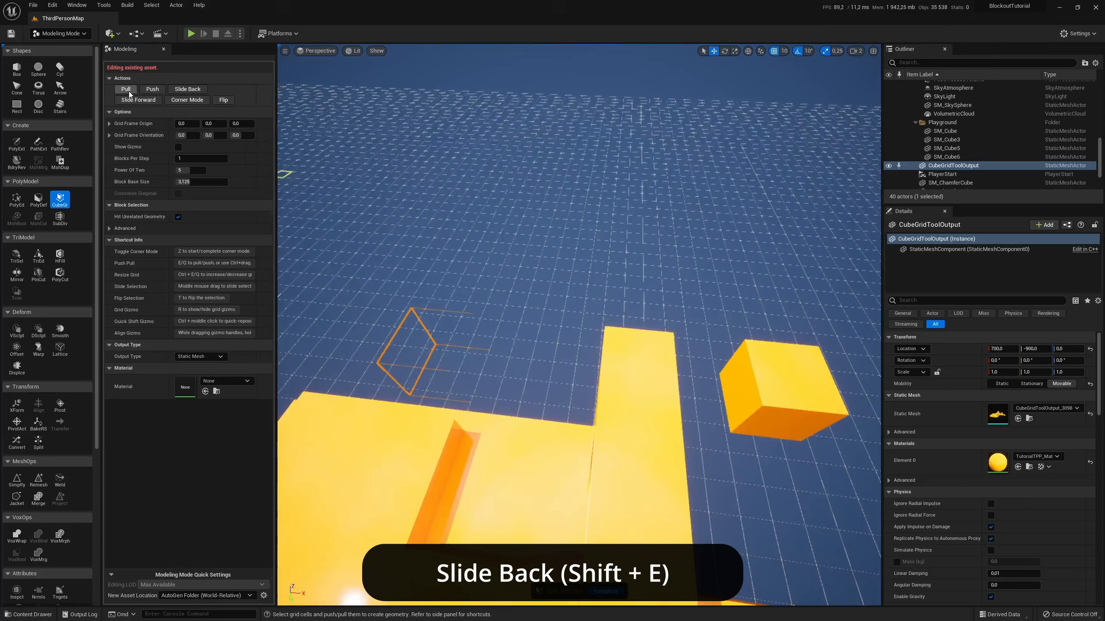
left_click(125, 89)
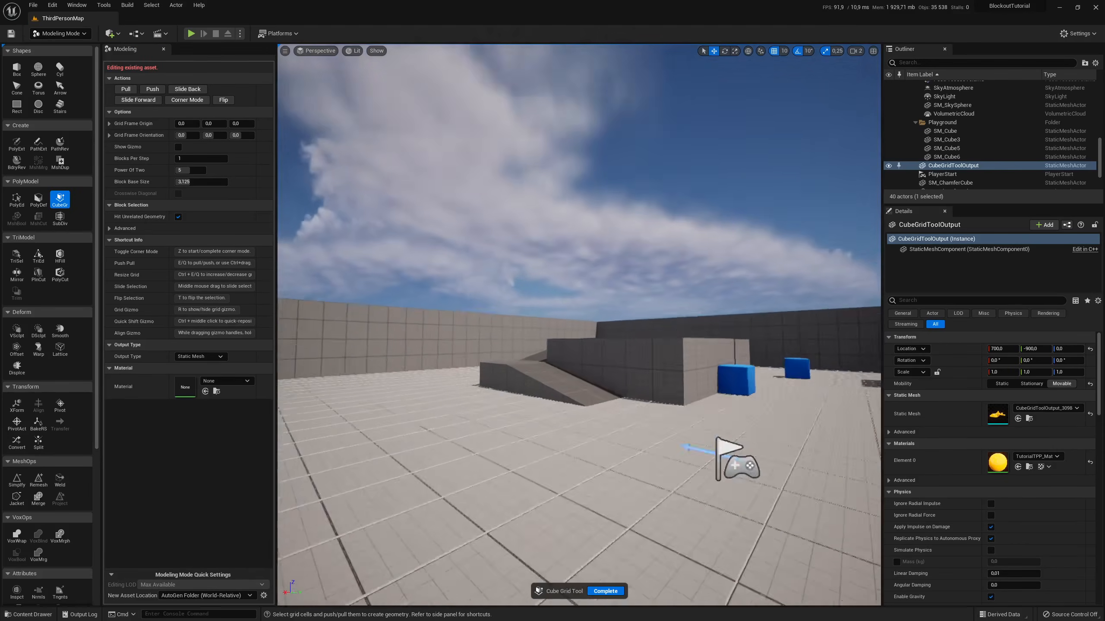
In Corner Mode, select the two lower corners of the base block's long side face and pull them outward into a wide ramp.
right_click_drag(703, 343, 703, 342)
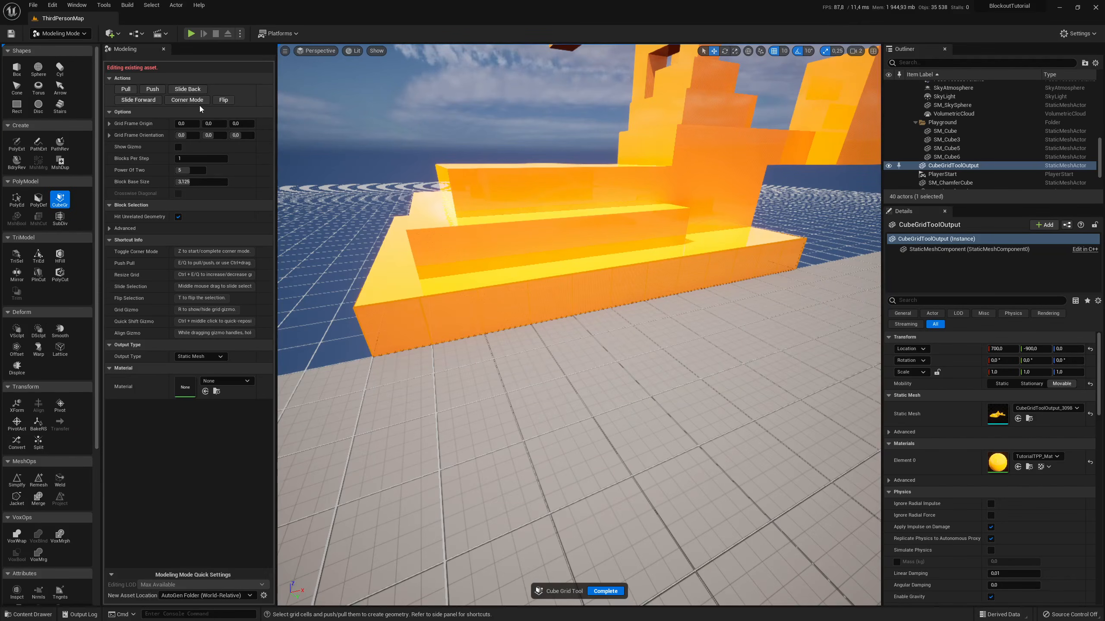
left_click(196, 104)
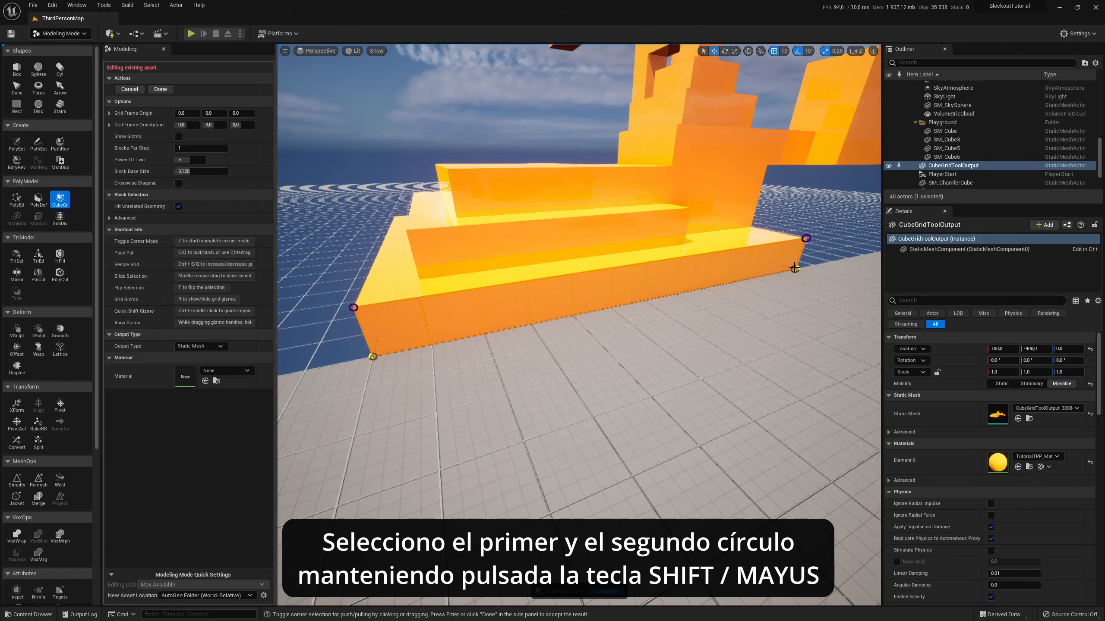
left_click(795, 268, "shift")
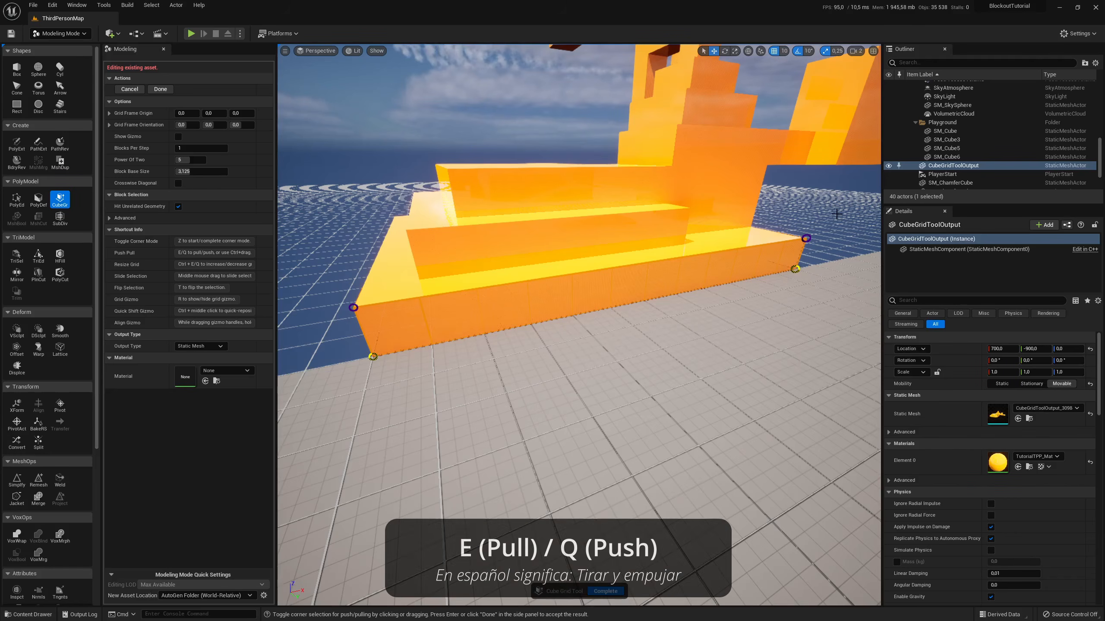
key("e")
key("e")
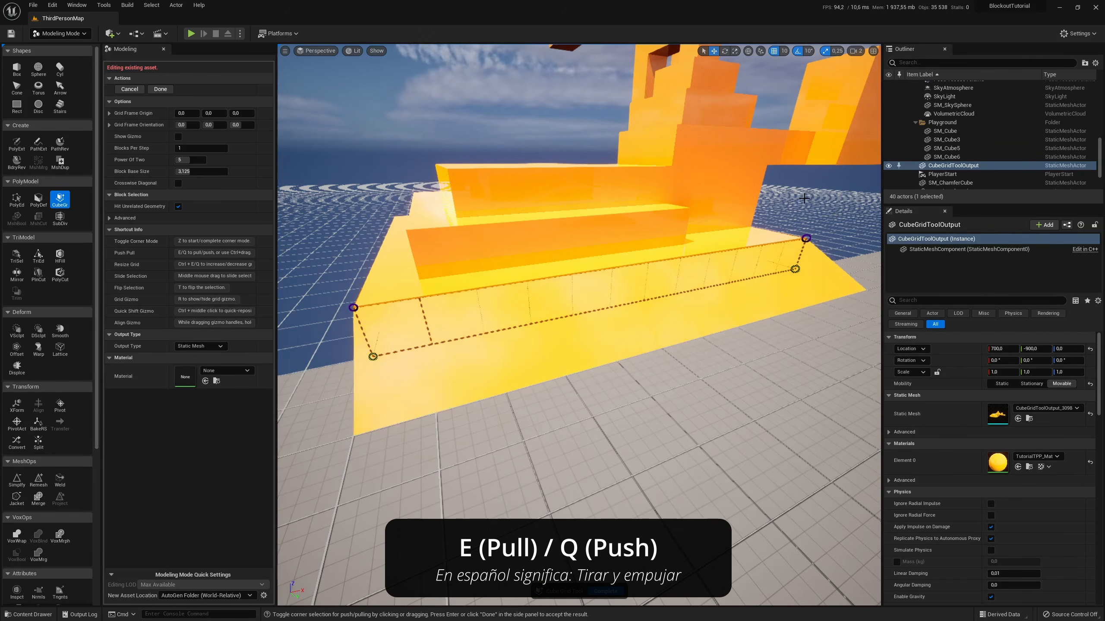
key("e")
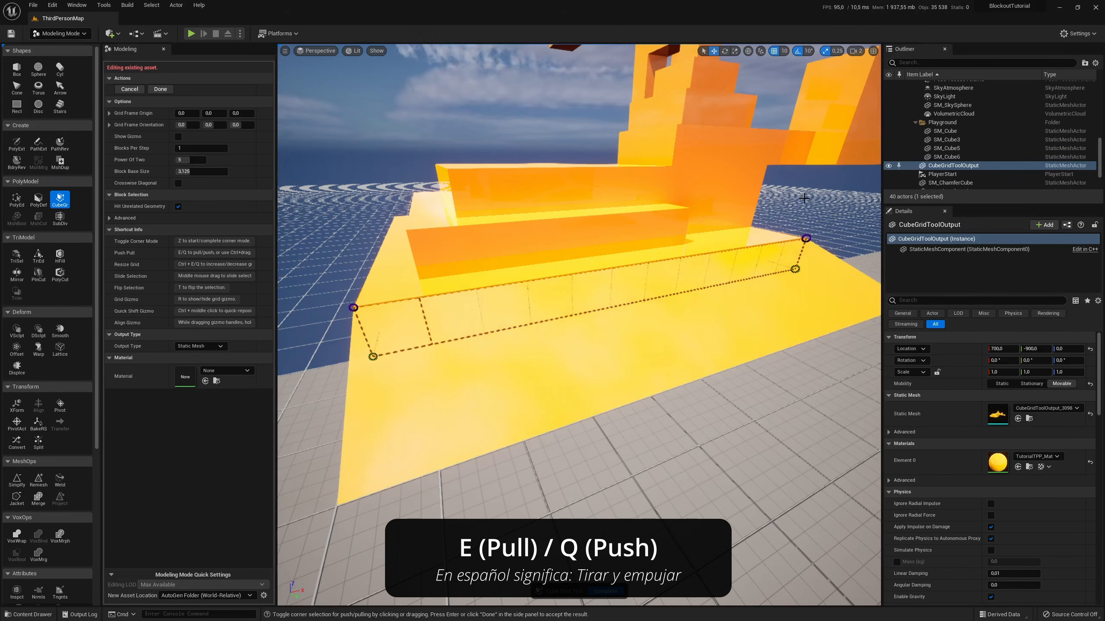
key("e")
key("e")
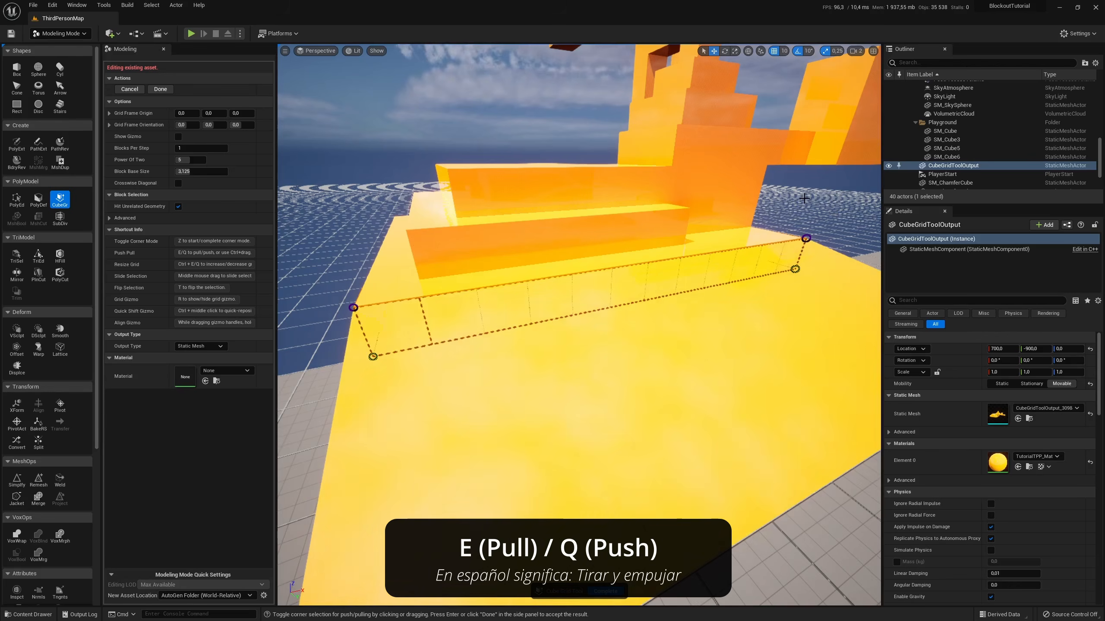
Adjust the ramp's slope by pushing its selected lower corners back in and pulling them out again.
key("q")
key("q")
key("q")
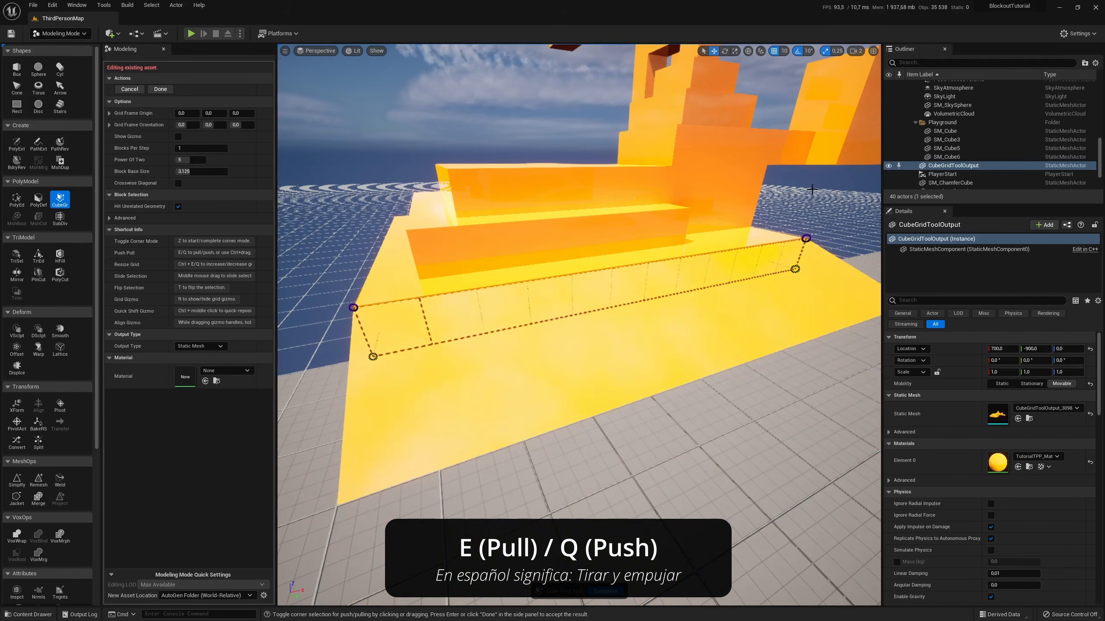
key("e")
key("e")
key("q")
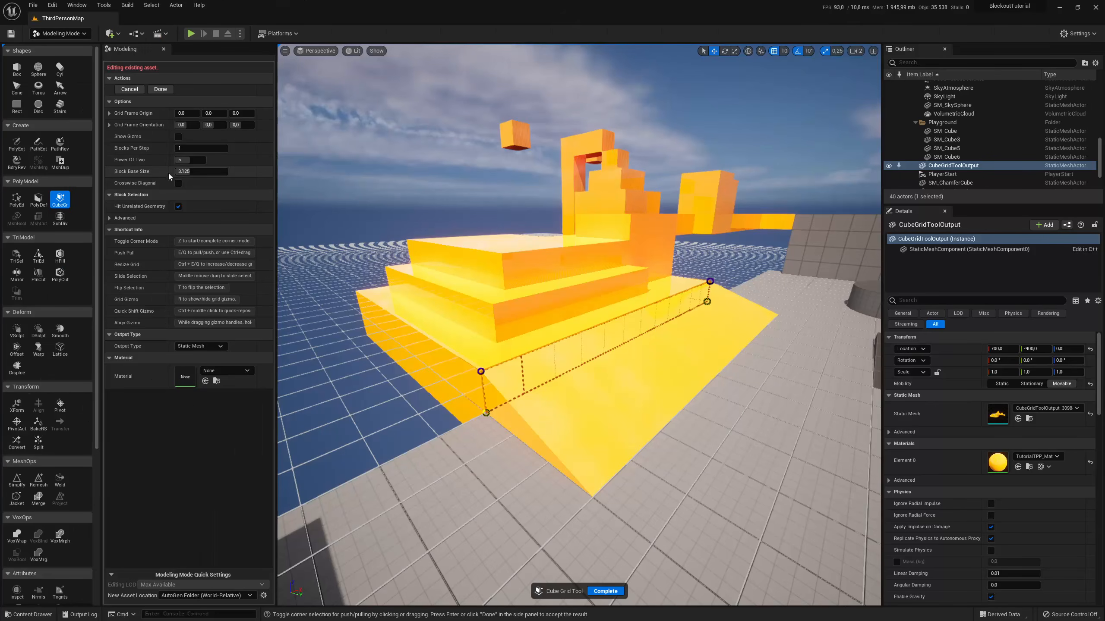
Try Block Base Size values of 5 and 10 for the grid, and reset the property to its default.
left_click(210, 171)
key("Return")
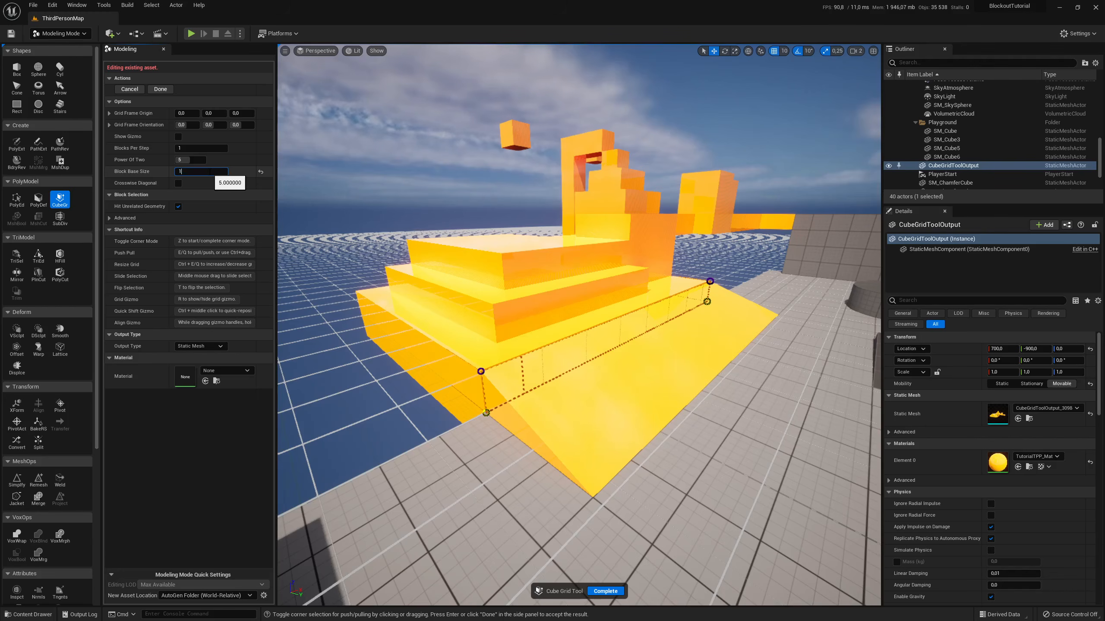
type("10")
key("Return")
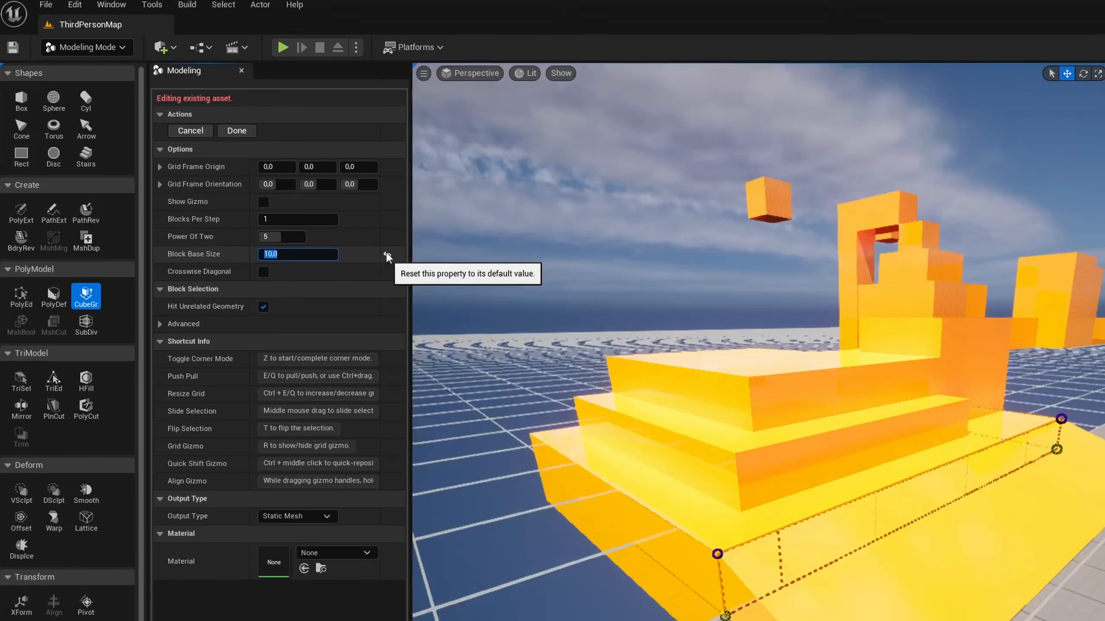
left_click(386, 254)
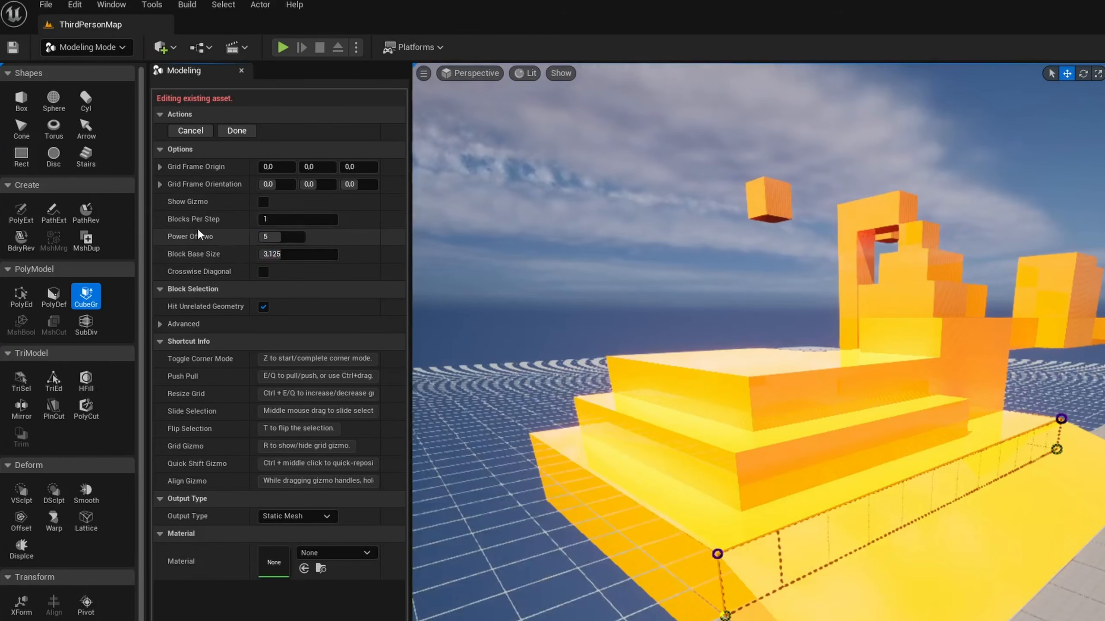
Set Power Of Two to 2 and pull a small two-tiered block from cells selected on the floor beside the wall.
left_click(281, 237)
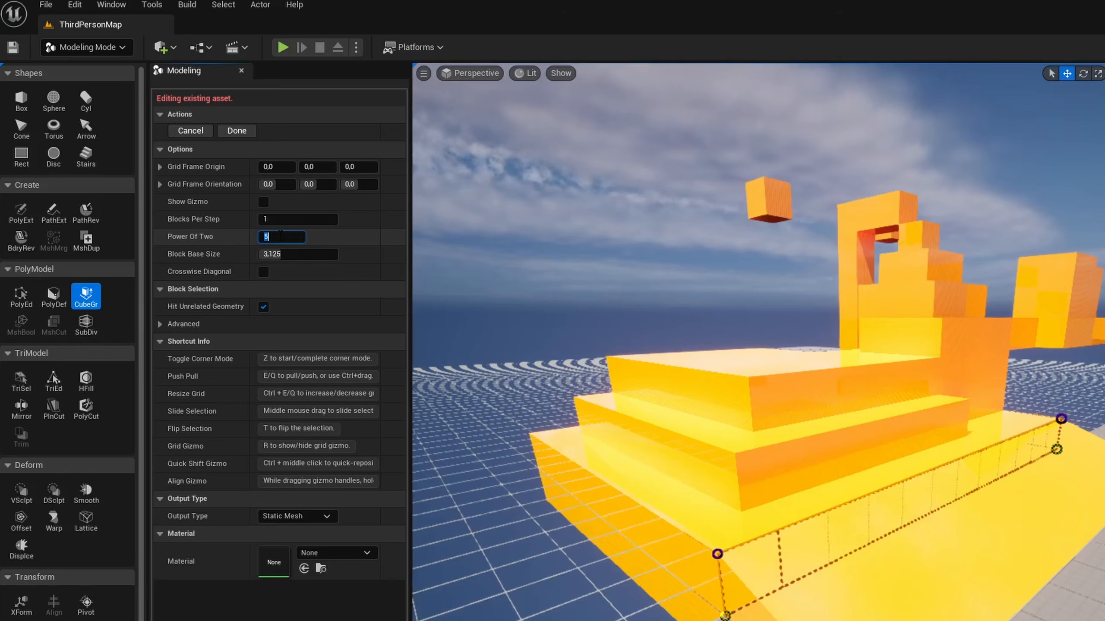
type("2")
key("Return")
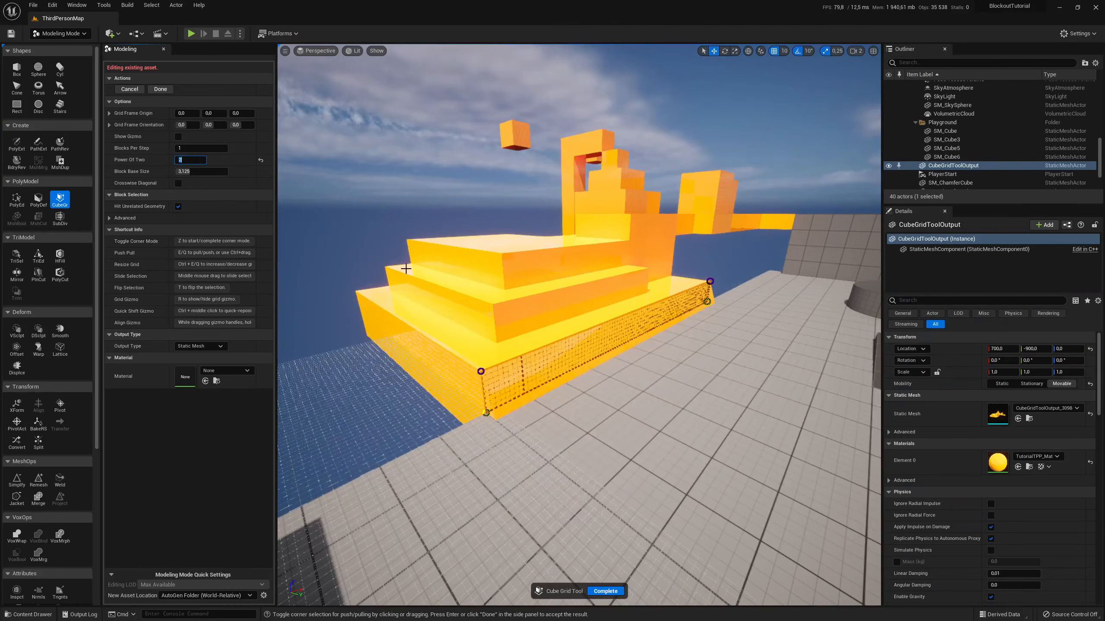
right_click_drag(455, 354, 596, 288)
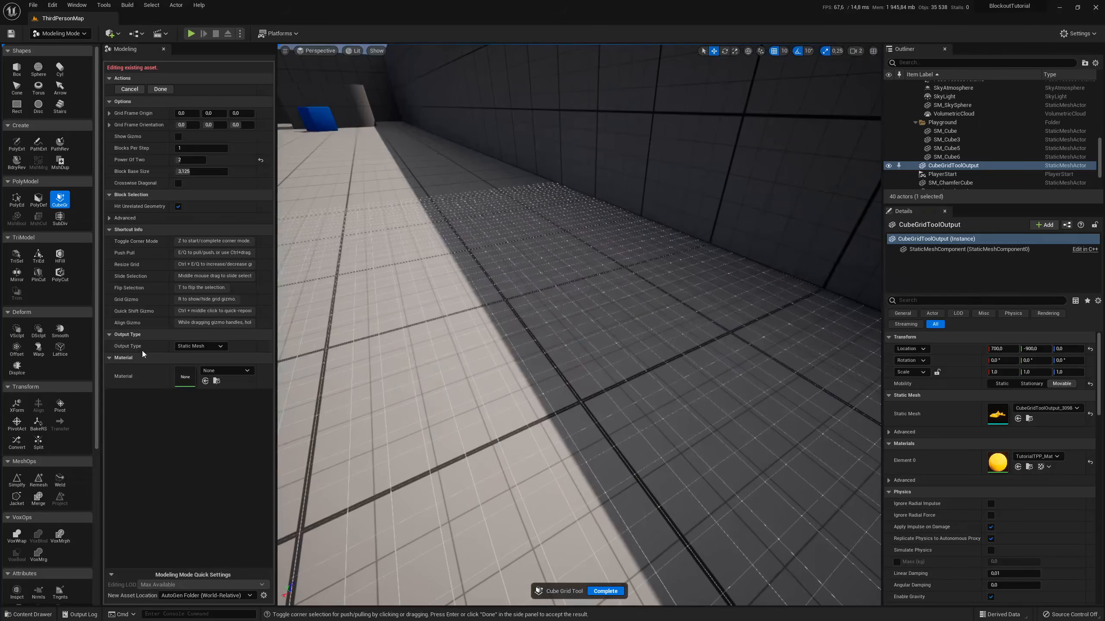
left_click(596, 288)
left_click_drag(596, 288, 628, 335)
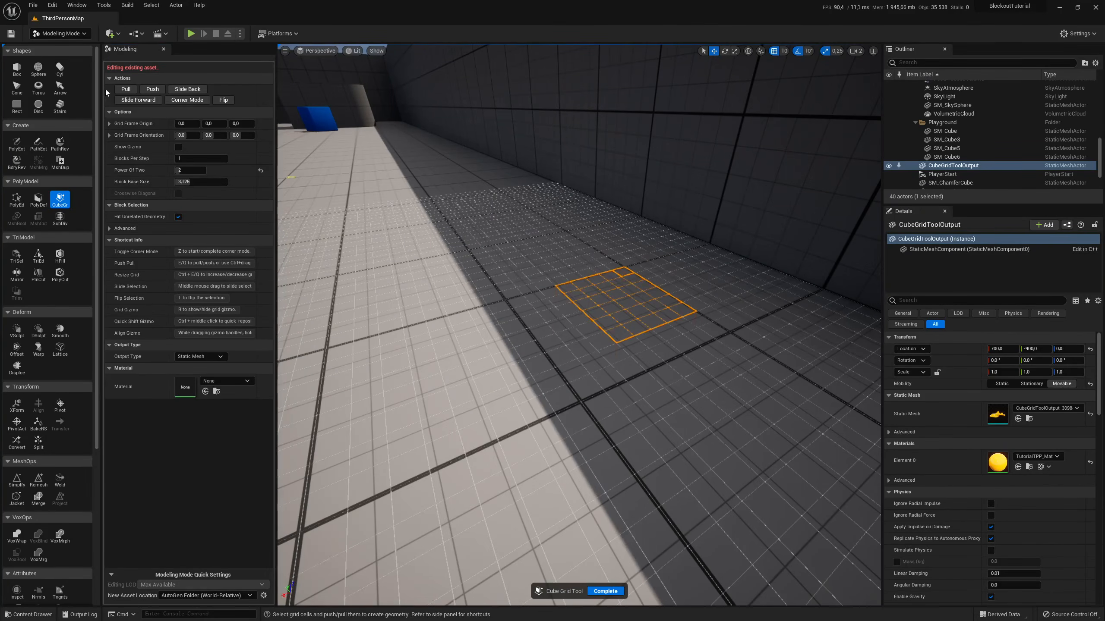
left_click(125, 89)
left_click(125, 89)
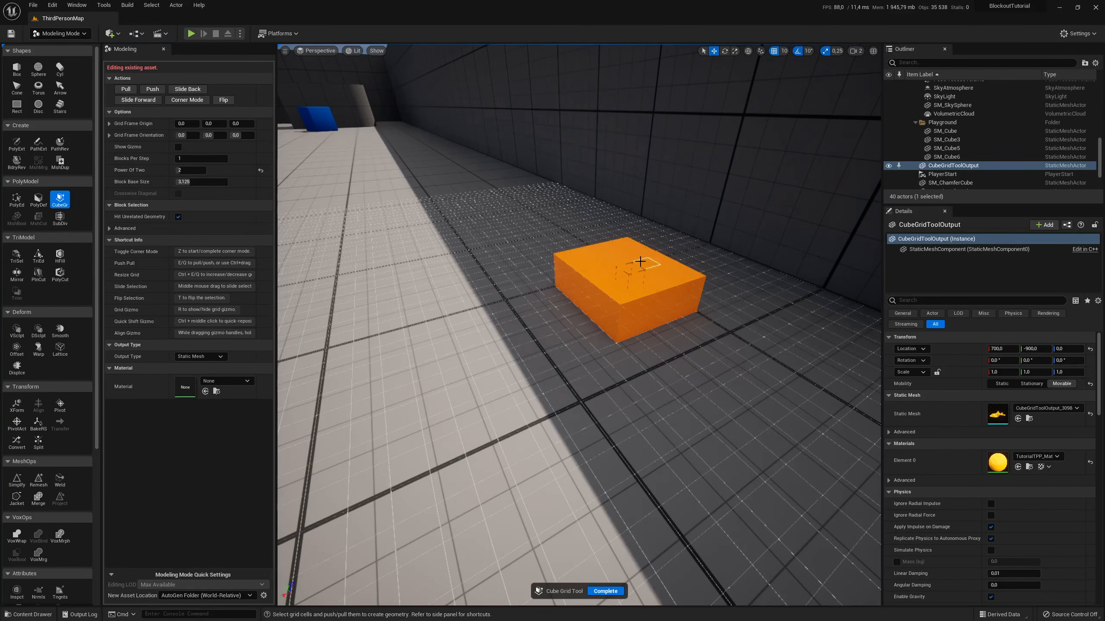
left_click(126, 89)
left_click(126, 88)
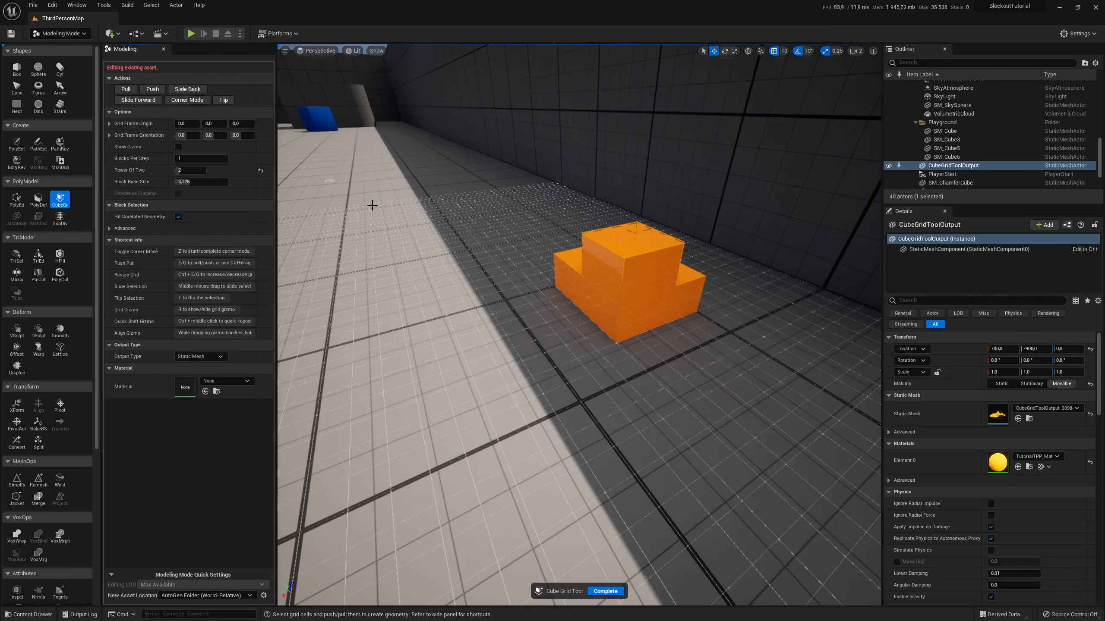
Select a strip of small cells on the yellow stepped block's ledge and pull it up into an extra step.
right_click_drag(371, 205, 426, 209)
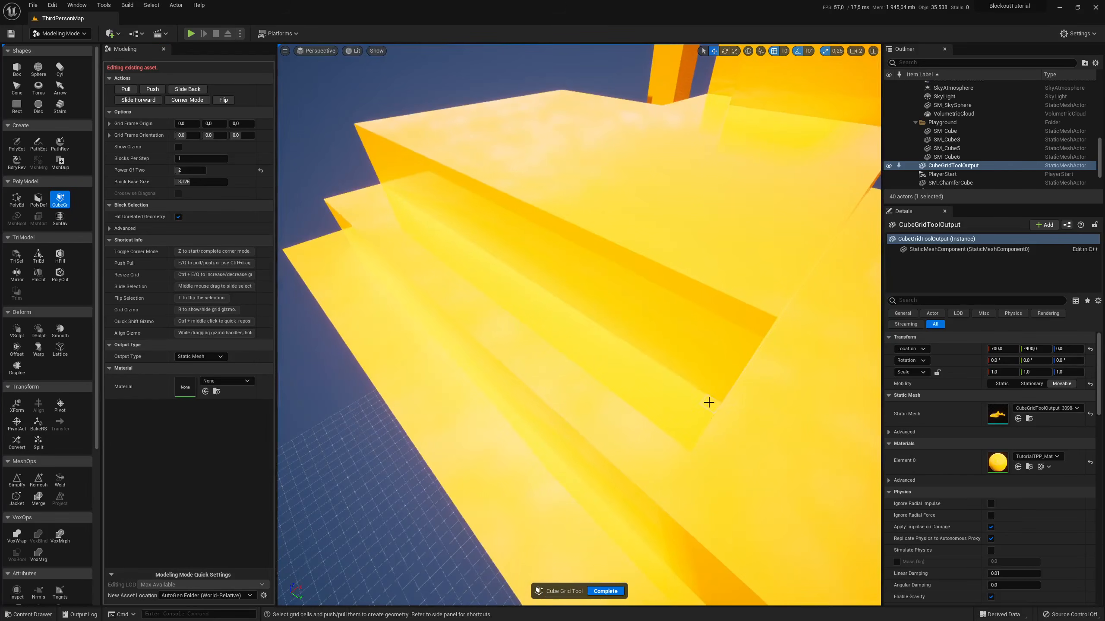
left_click_drag(708, 399, 658, 353)
left_click(126, 88)
left_click(126, 89)
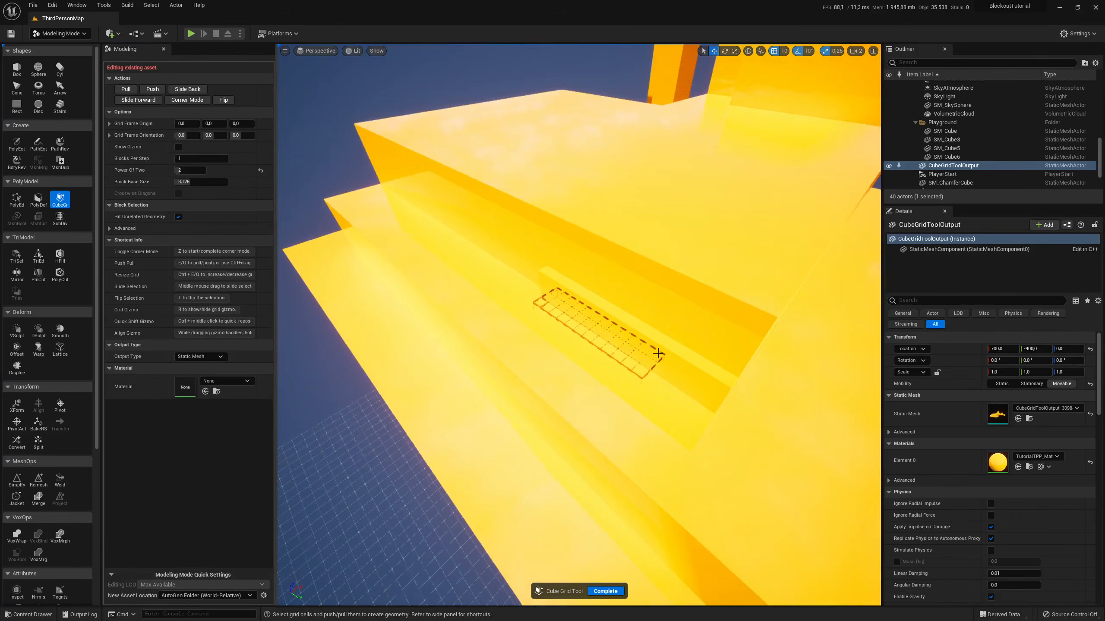
left_click(123, 89)
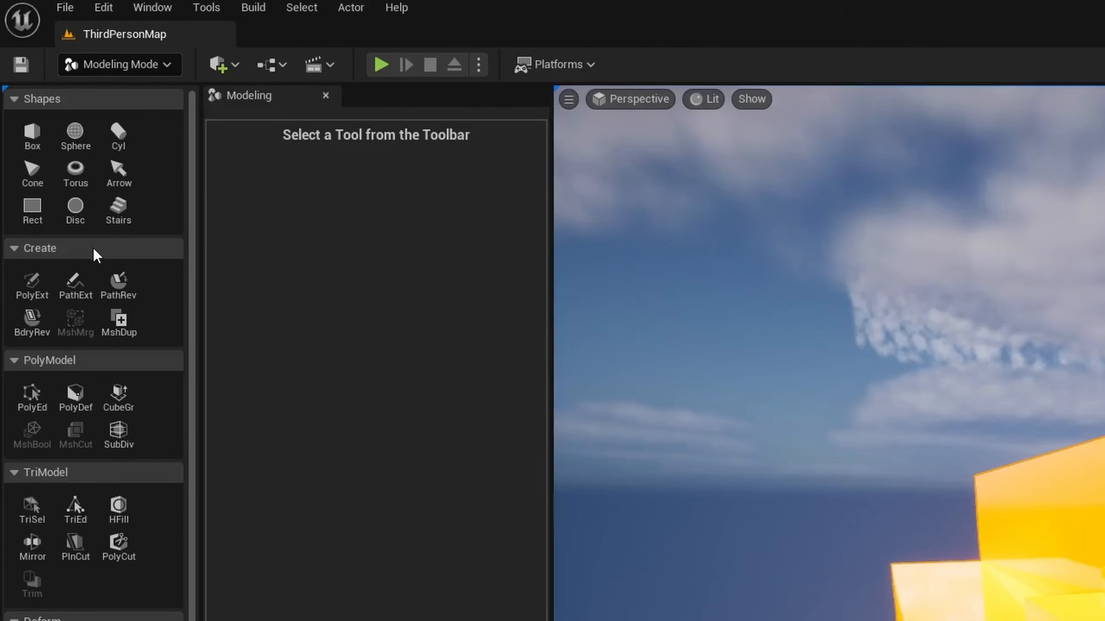
Draw a freehand five-sided polygon beside the yellow structure with Polygon Extrude and extrude it upward into a platform.
left_click(33, 282)
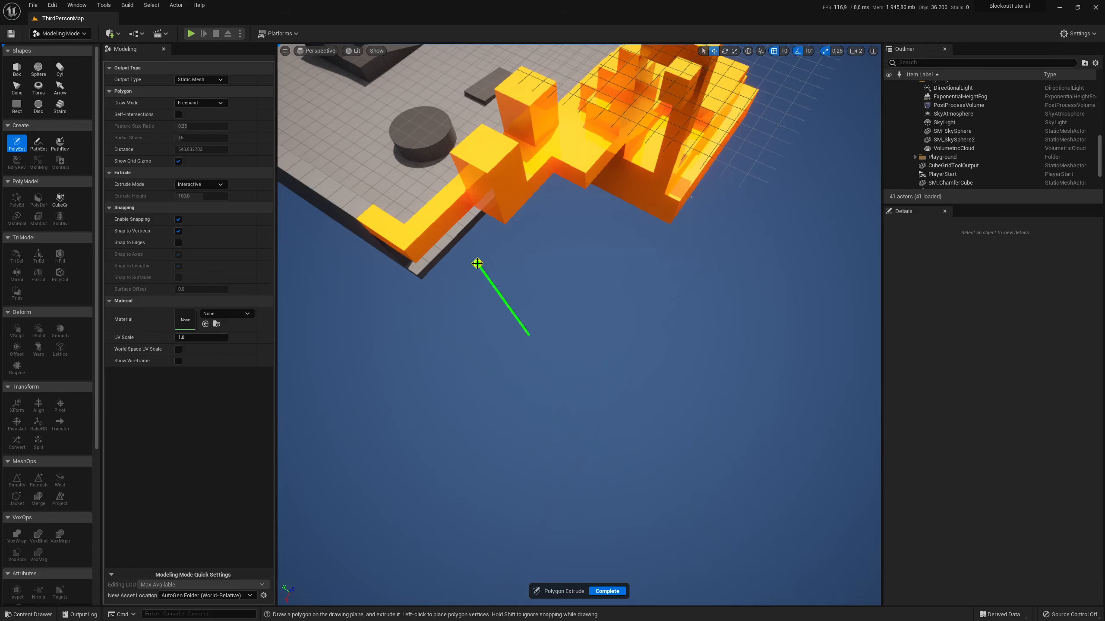
left_click(493, 269)
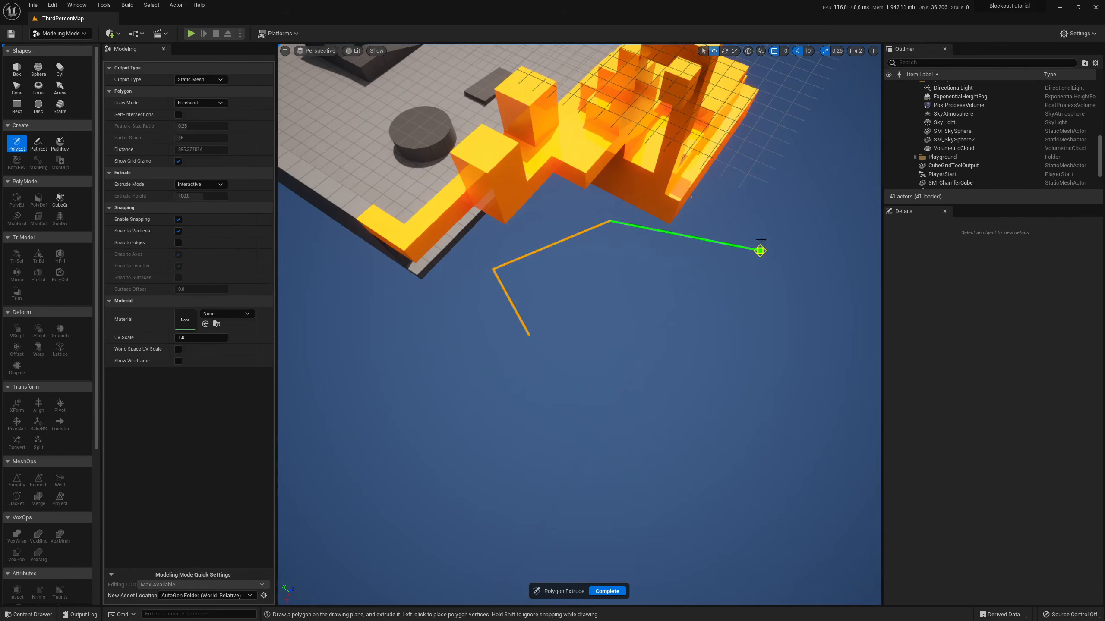
left_click(704, 251)
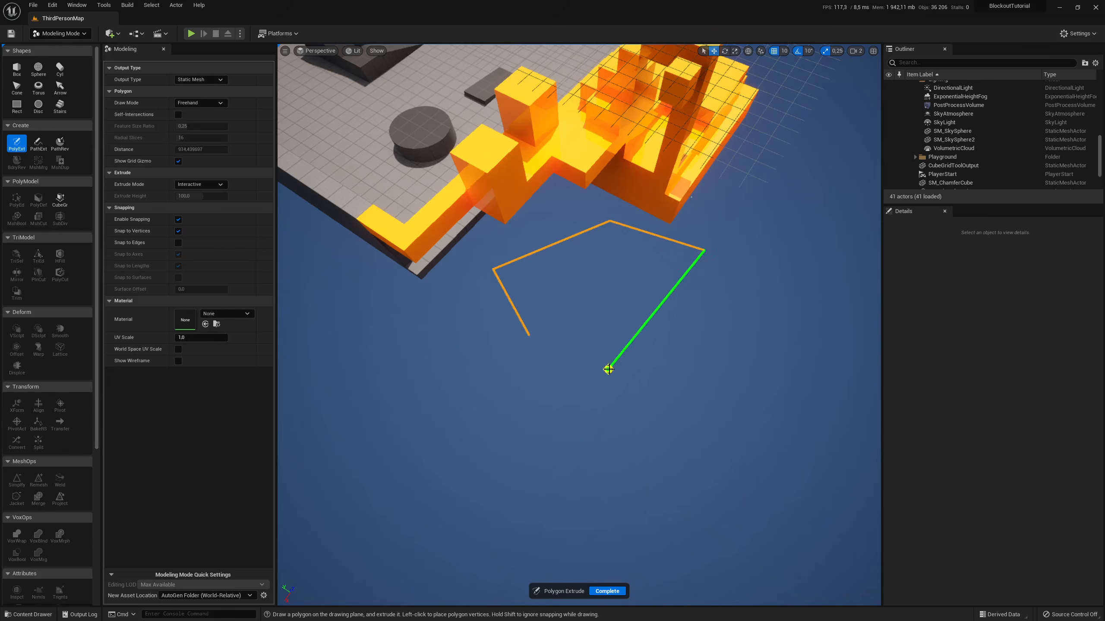
left_click(626, 374)
left_click(530, 336)
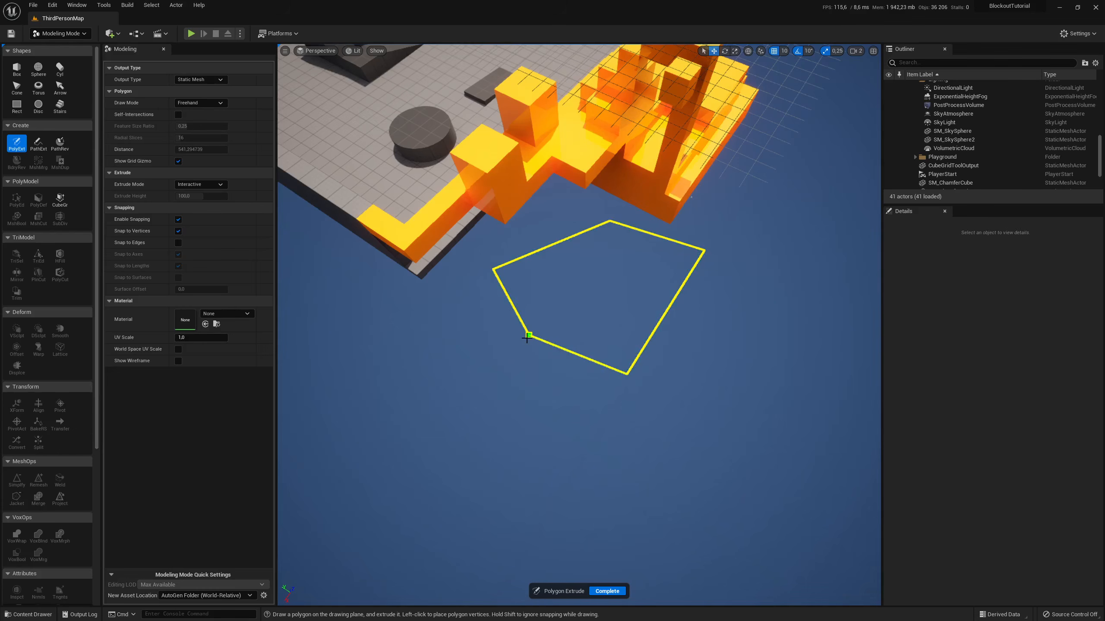
left_click(528, 337)
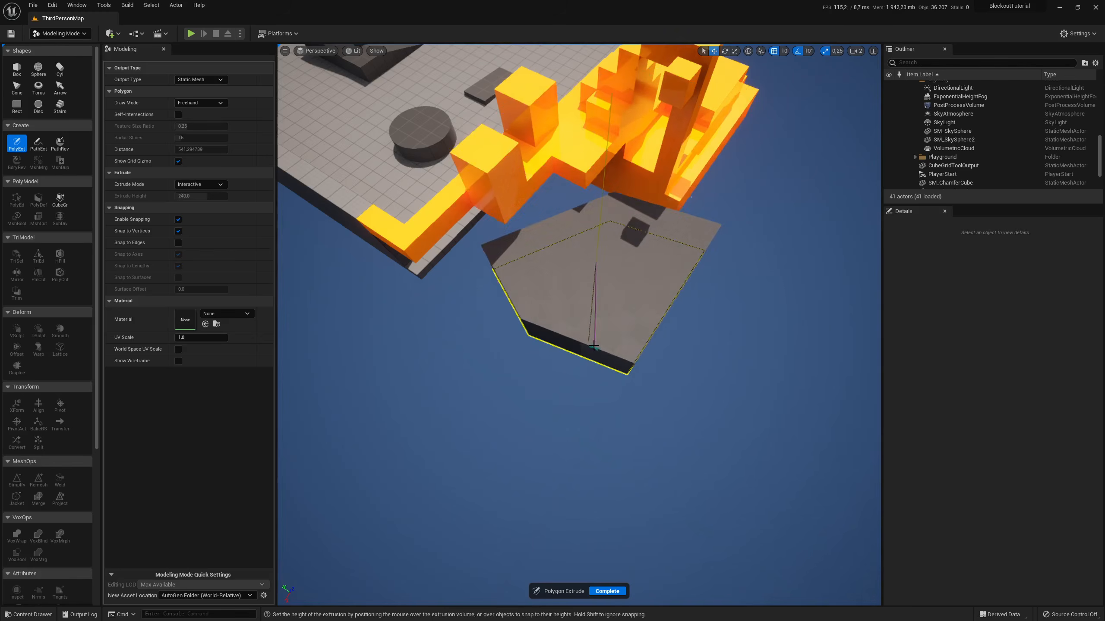
left_click(590, 334)
Draw and extrude two smaller freehand polygon blocks in a row beyond the five-sided platform.
right_click_drag(716, 359, 579, 378)
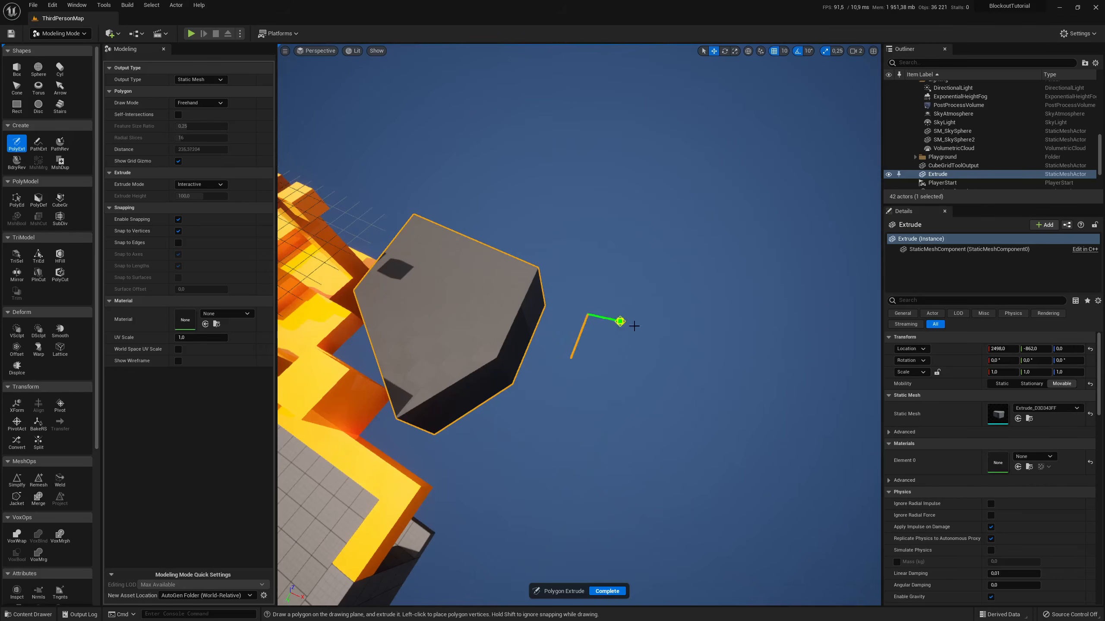
left_click(536, 396)
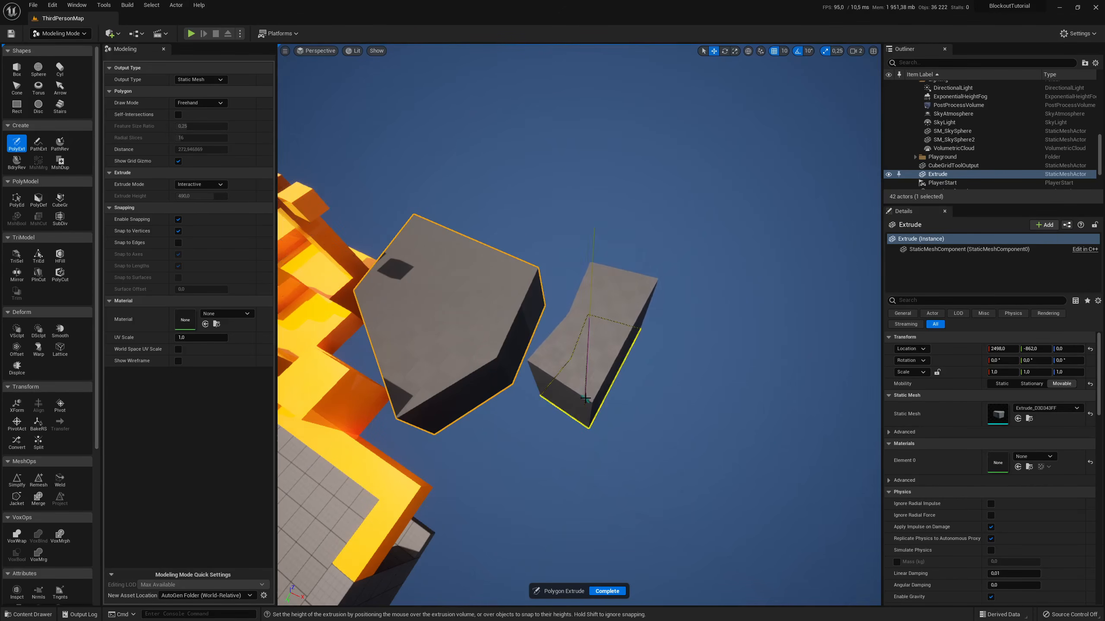
left_click(704, 351)
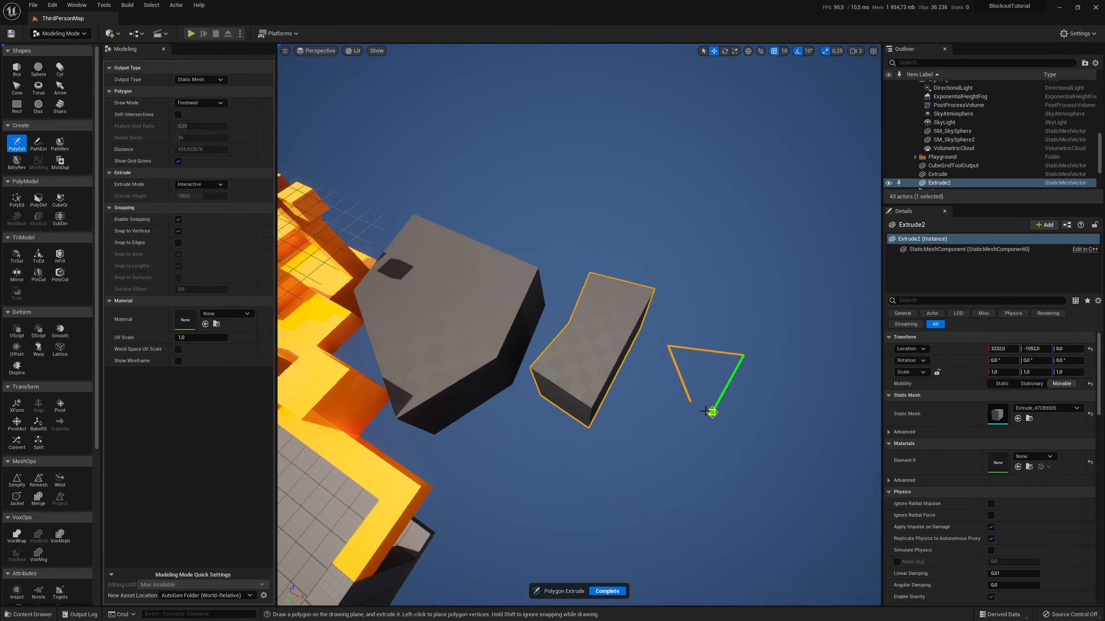
left_click(686, 401)
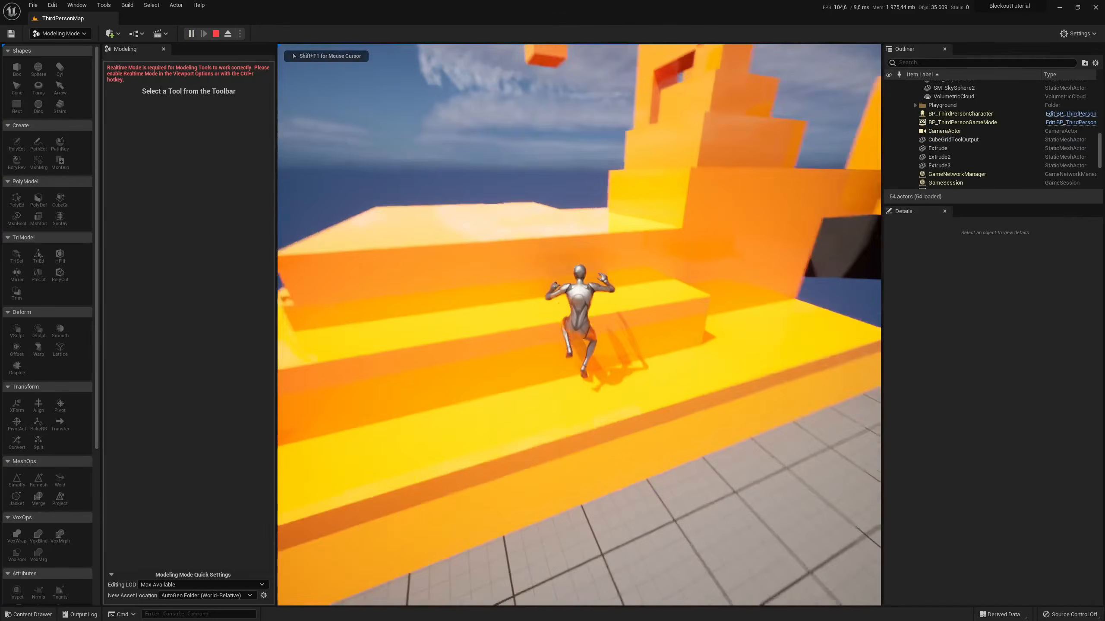
Play-test the level by running and jumping the character along the yellow steps.
key("s")
key("w")
key("space")
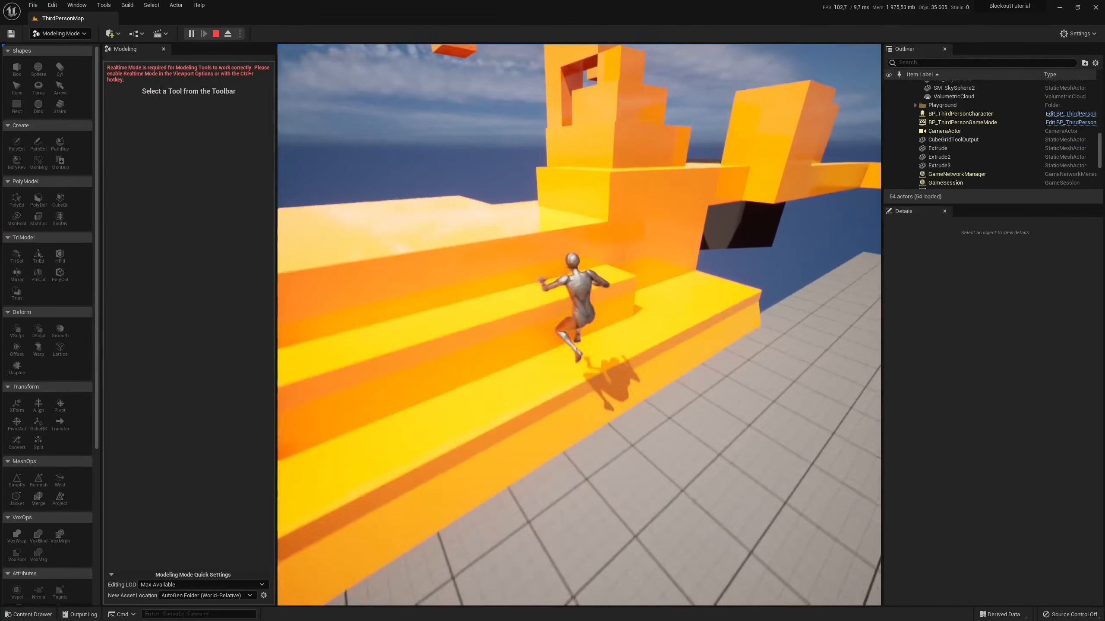
key("space")
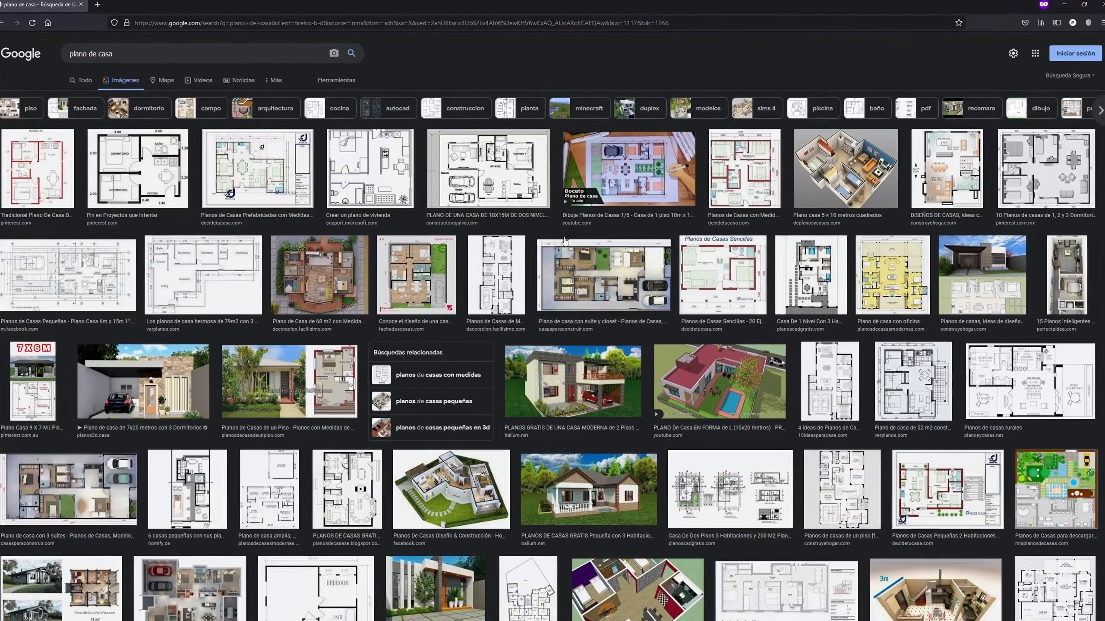
Browse house floor plan images in the browser, then view the Mapa-RE1_mod.jpg floor map enlarged in the image viewer.
left_click(133, 174)
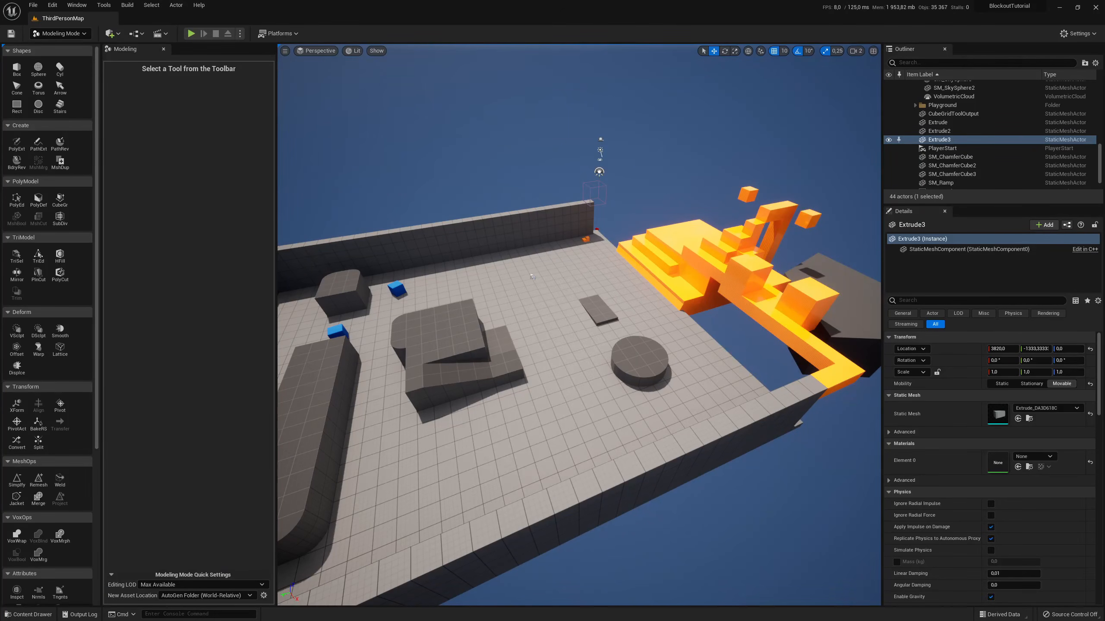
key("alt+Tab")
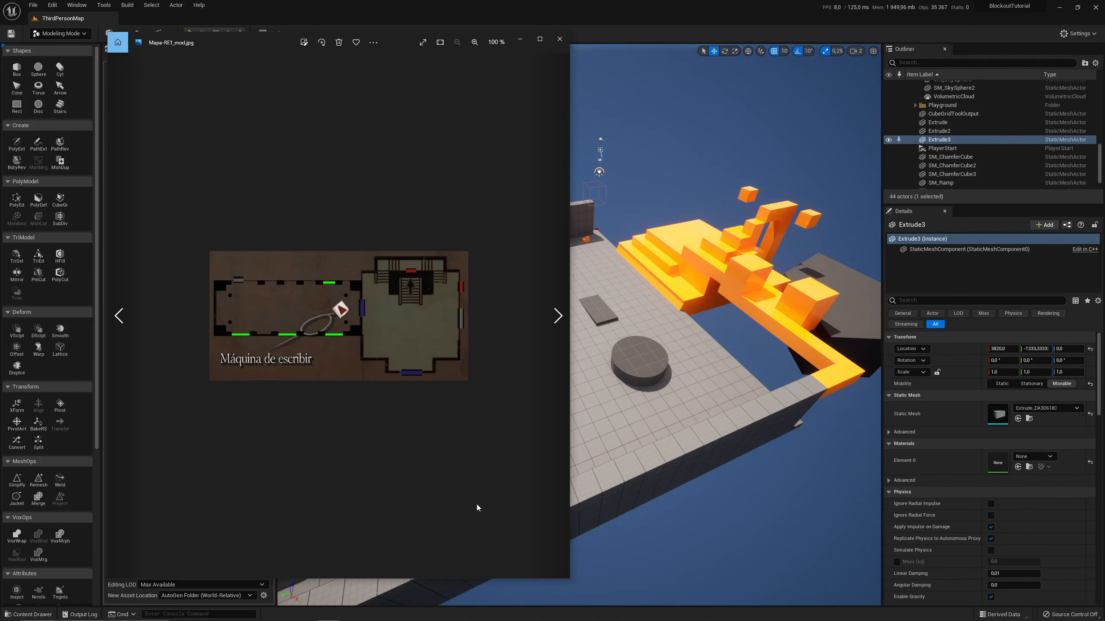
scroll(356, 289, "up", 4)
scroll(356, 290, "down", 1)
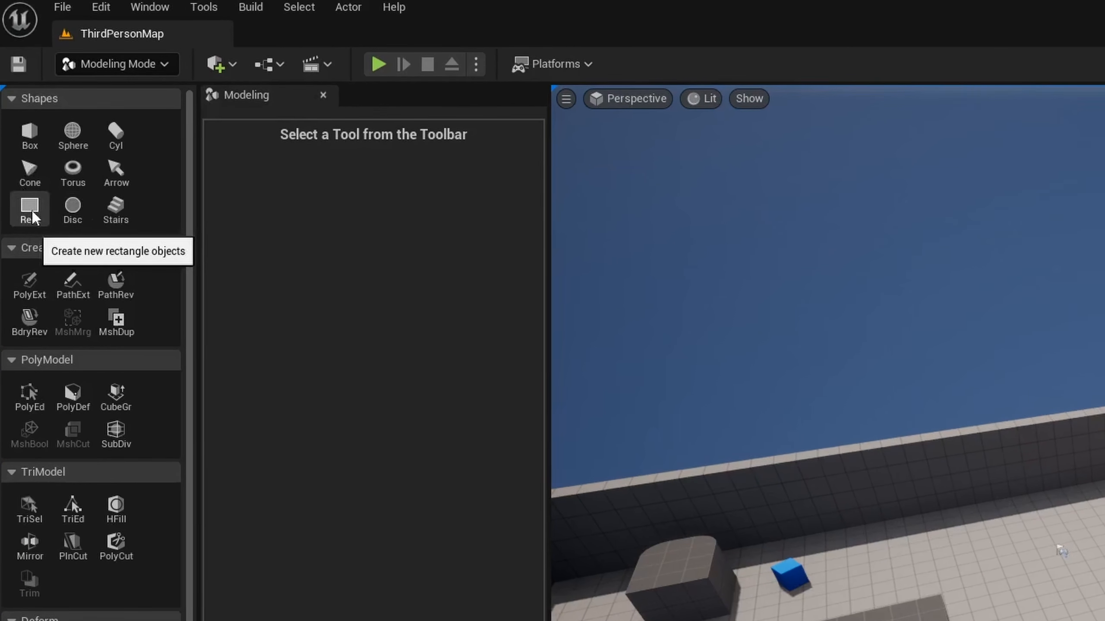
Place a 600 by 300 rectangle in the empty space beside the walled level and apply the Mapa-RE1_mod texture to it.
left_click(30, 213)
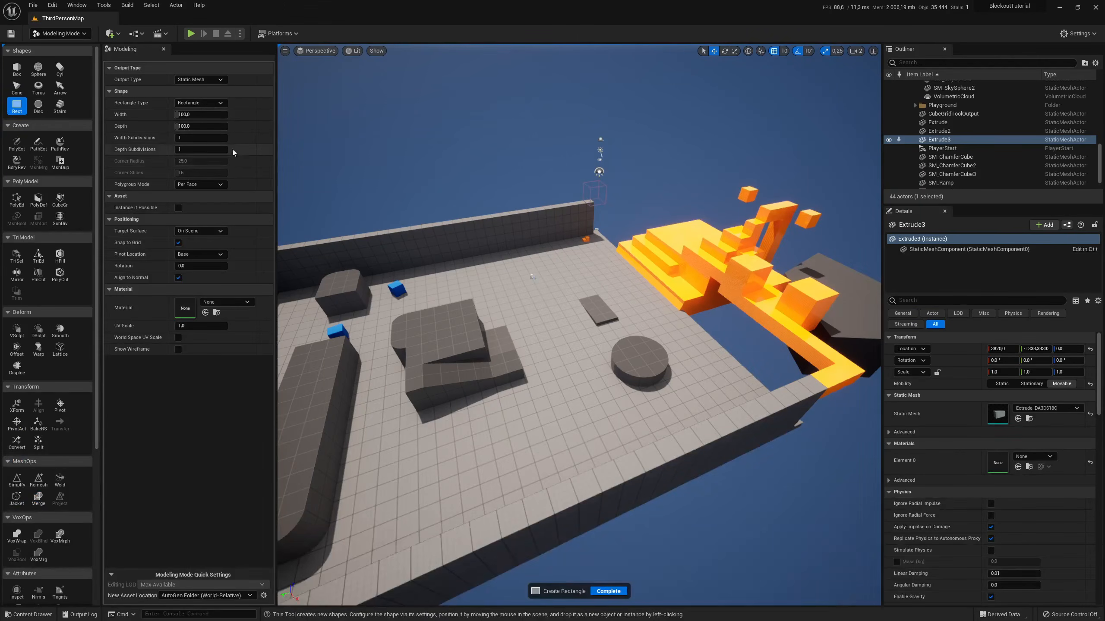
left_click(209, 114)
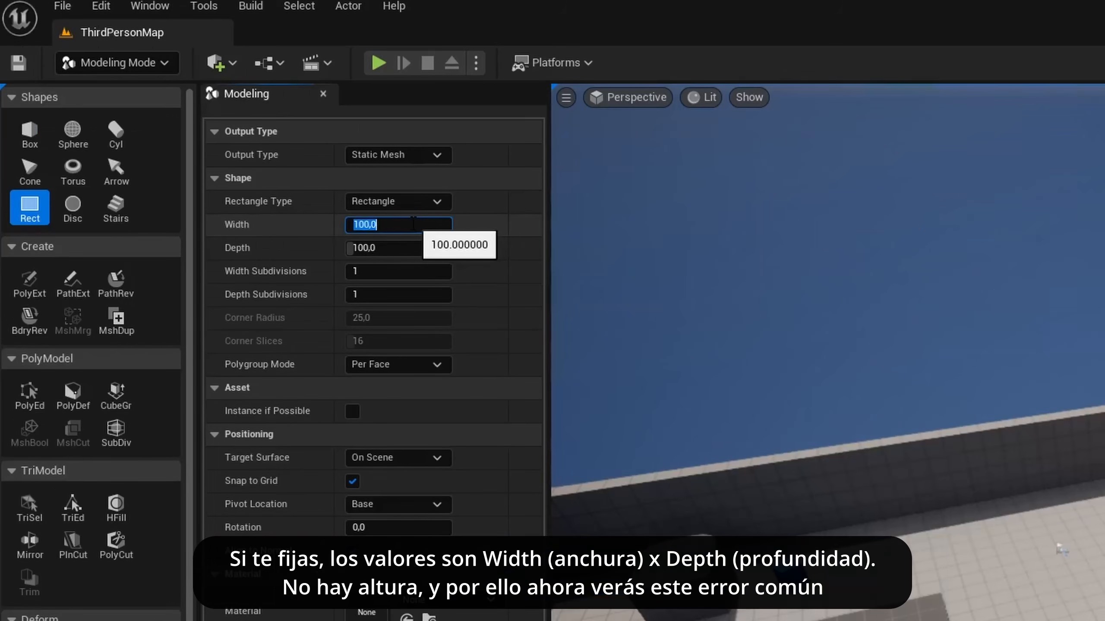
left_click(400, 249)
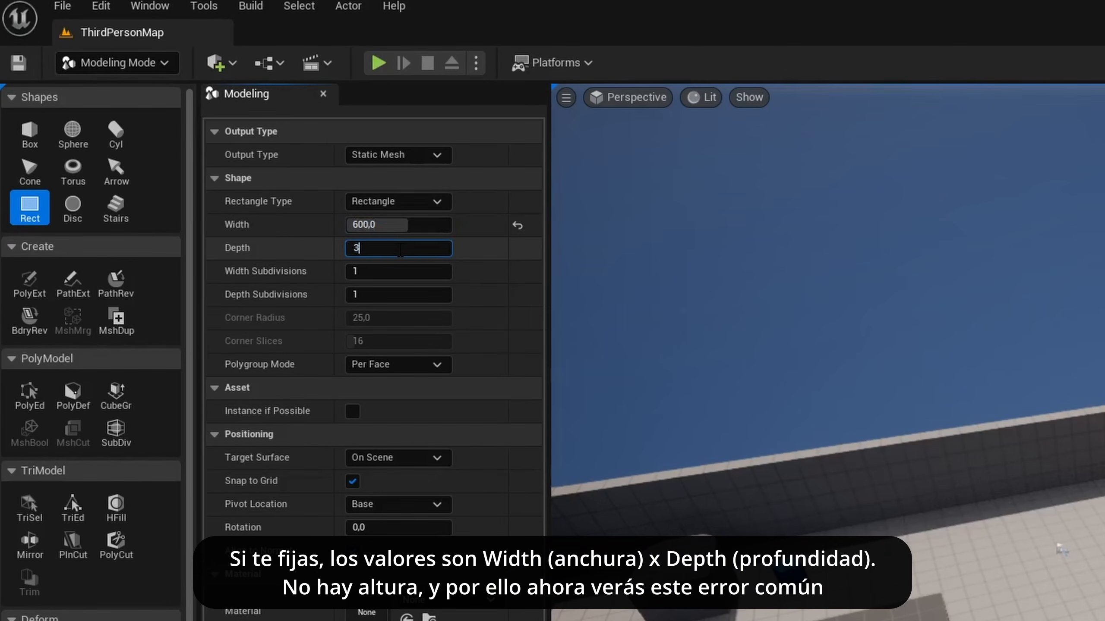
key("Return")
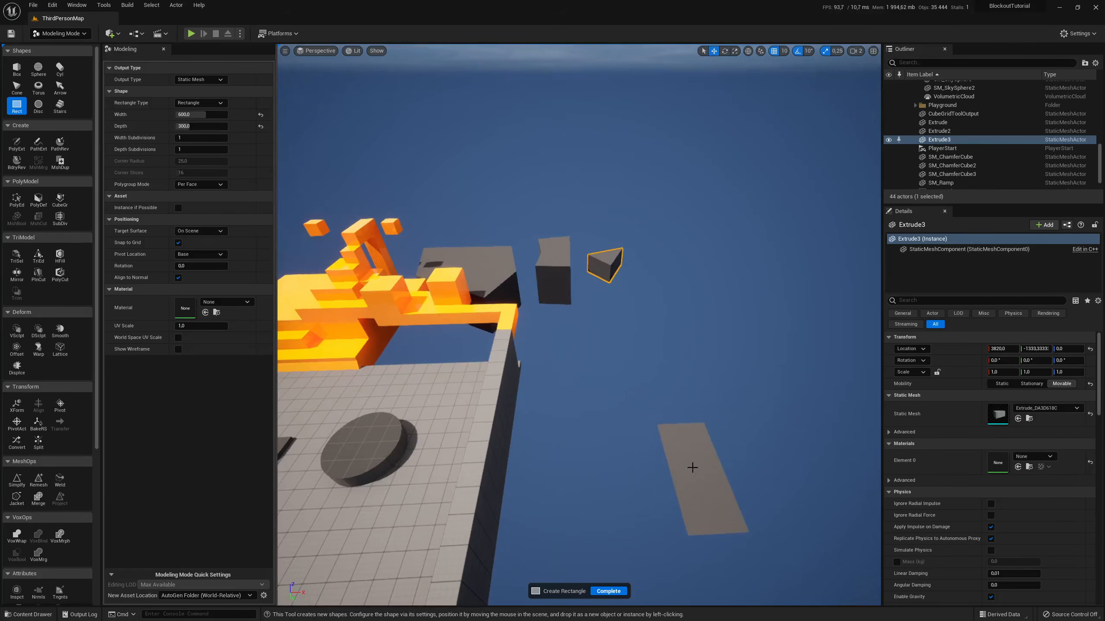
left_click(624, 454)
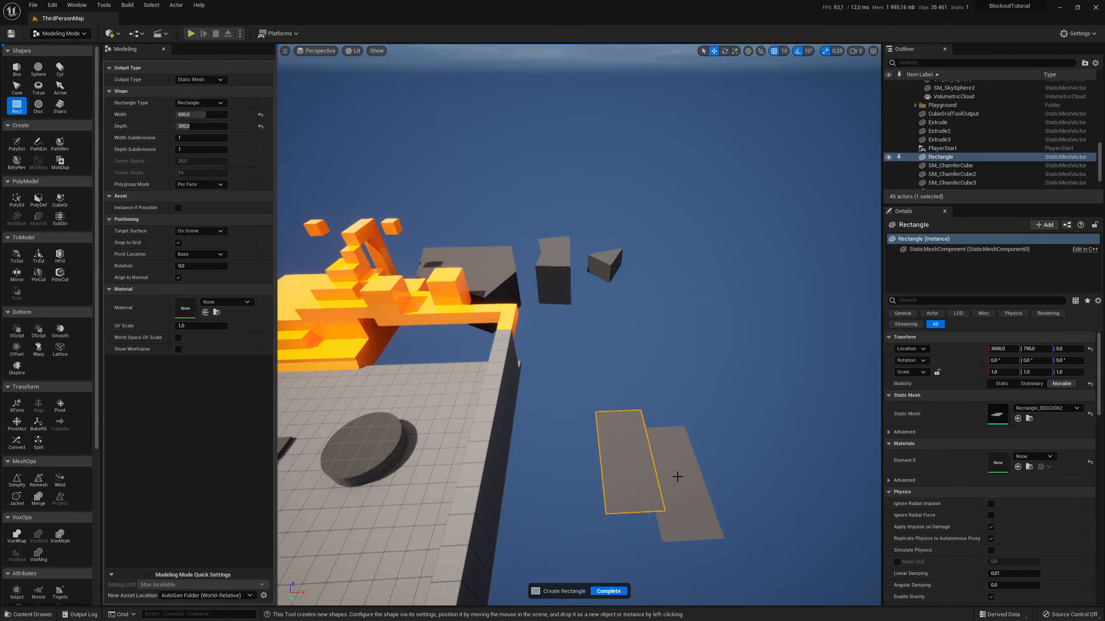
key("f")
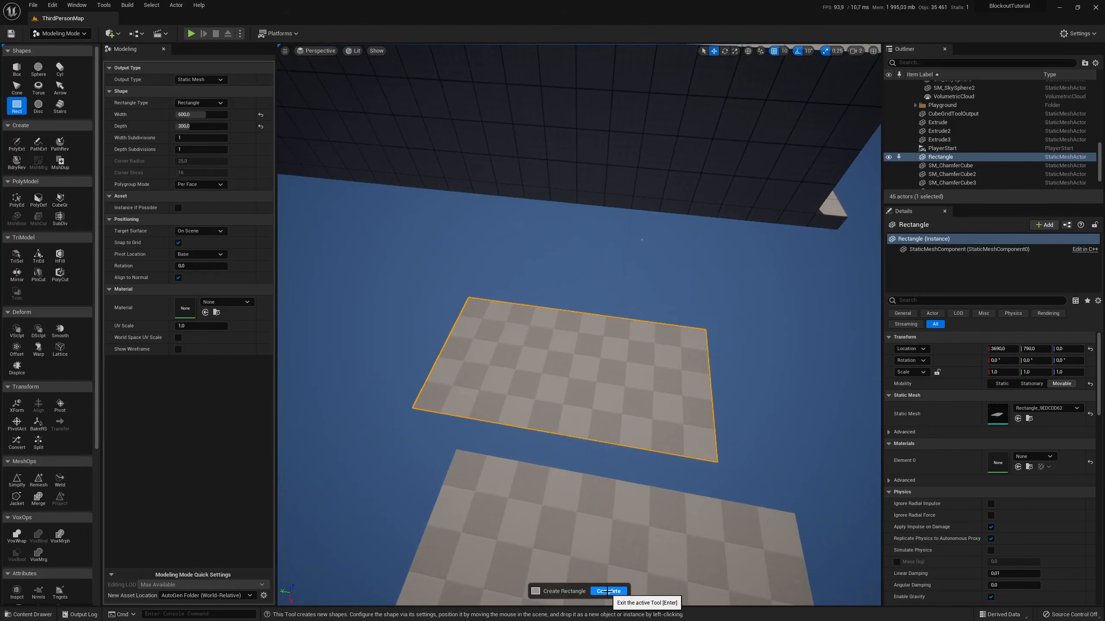
left_click(608, 591)
key("ctrl+space")
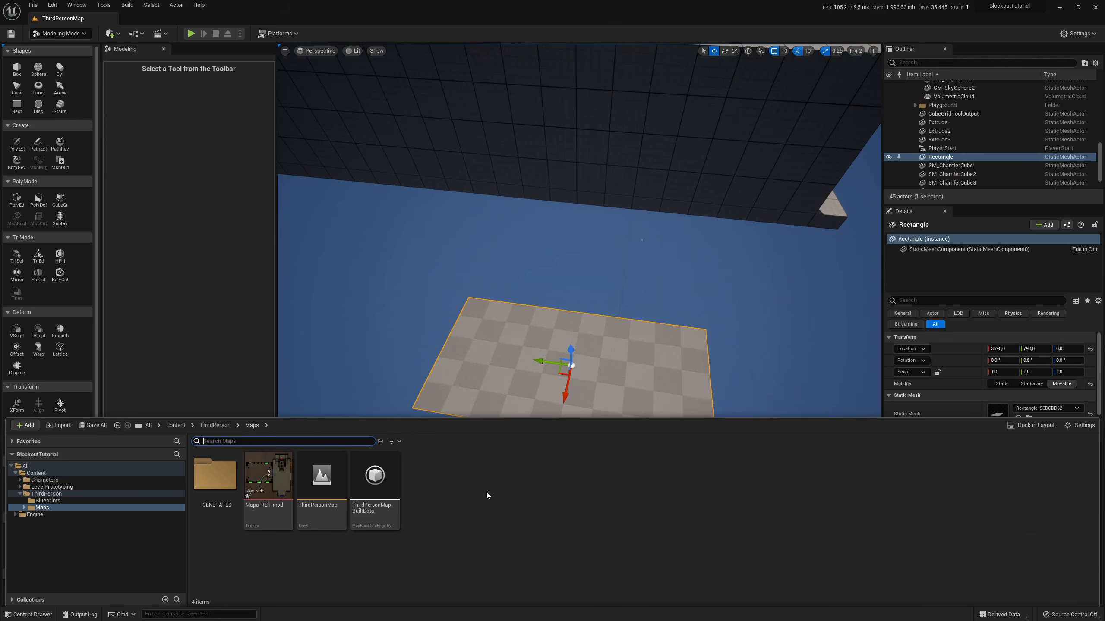
left_click_drag(269, 476, 545, 351)
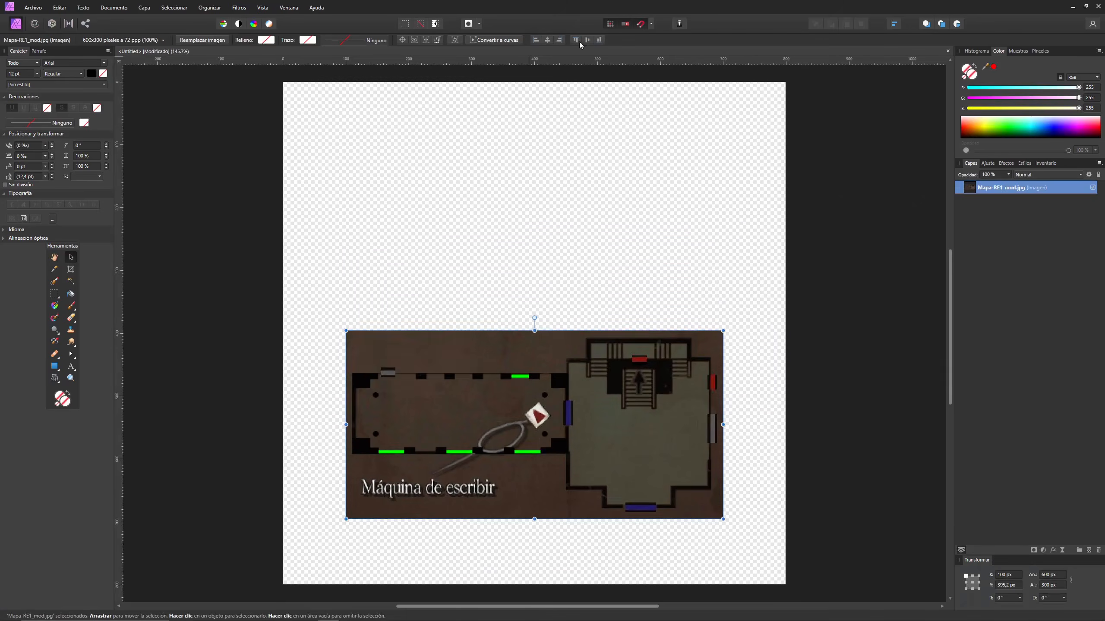
In Affinity Photo, enlarge the Mapa-RE1_mod.jpg floor map proportionally until it spans the full width of the square canvas.
left_click_drag(346, 229, 283, 209)
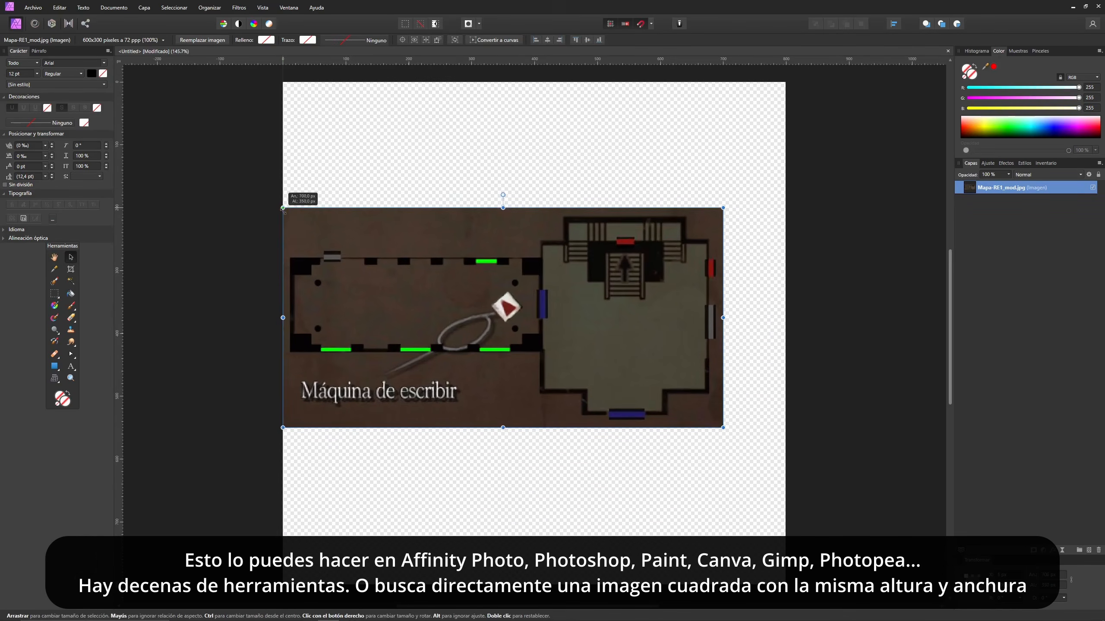
left_click_drag(720, 424, 785, 459)
left_click(976, 211)
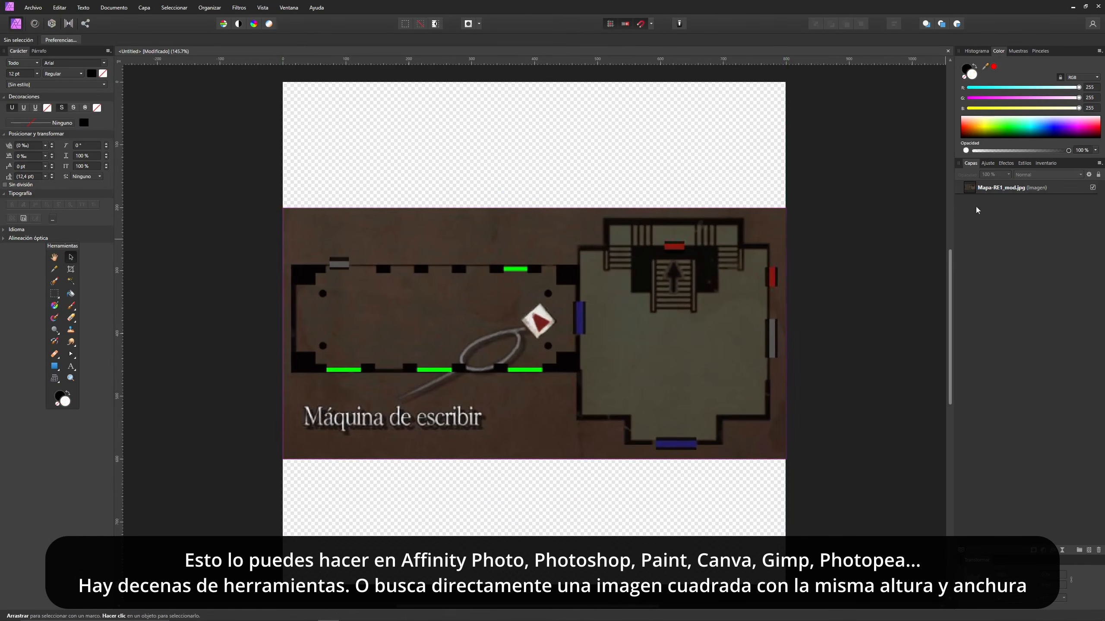
Sample the map's brown background color and flood-fill a new pixel layer beneath the map image with it.
left_click(54, 269)
left_click(300, 224)
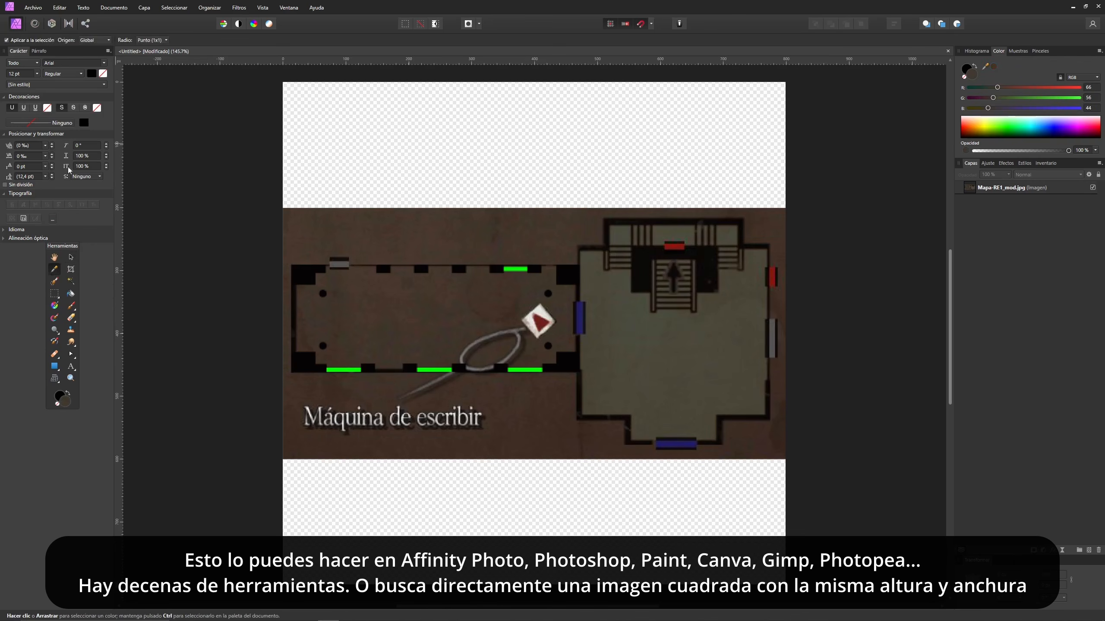
left_click(70, 258)
left_click(1089, 551)
left_click_drag(962, 220, 962, 217)
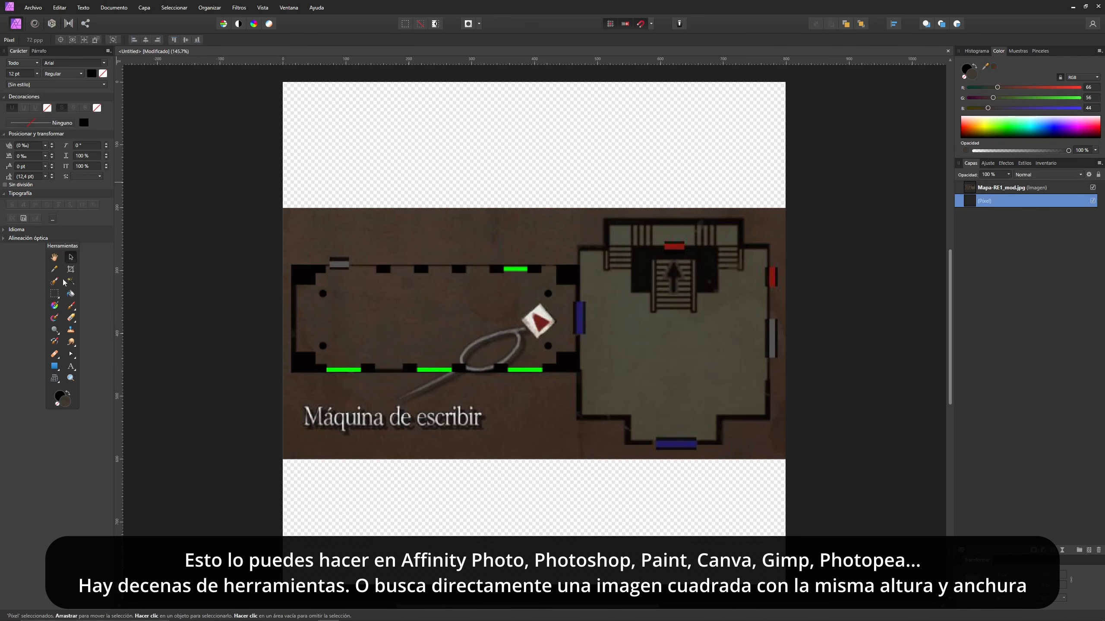
left_click(70, 293)
left_click(332, 133)
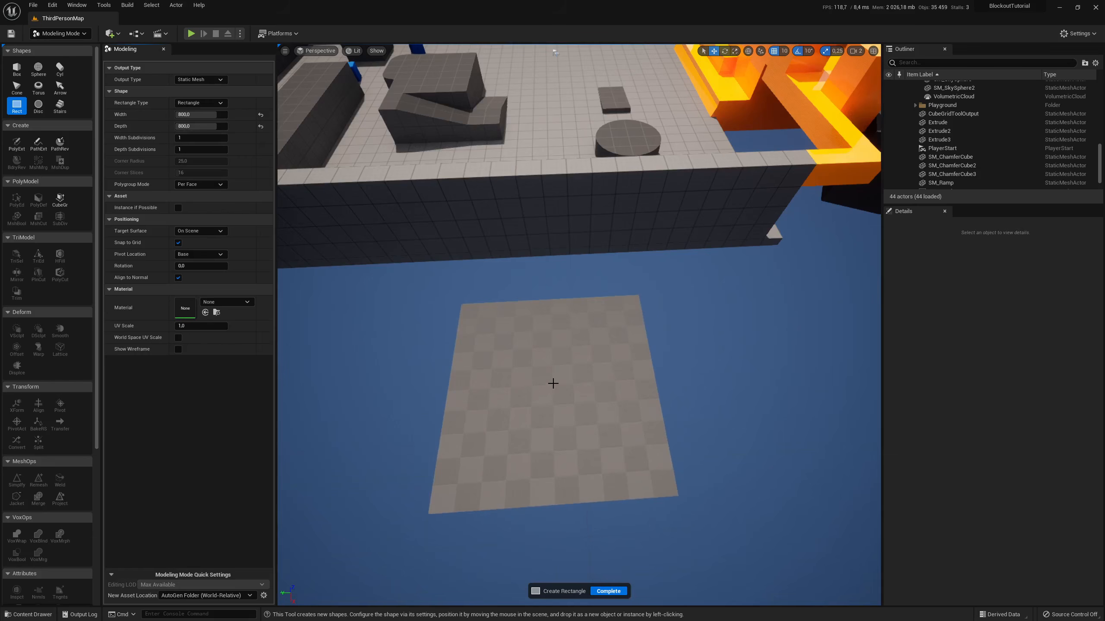
Back in Unreal Editor, place an 800 by 800 rectangle beside the walled level and apply the Mapa-X texture to it.
left_click(553, 383)
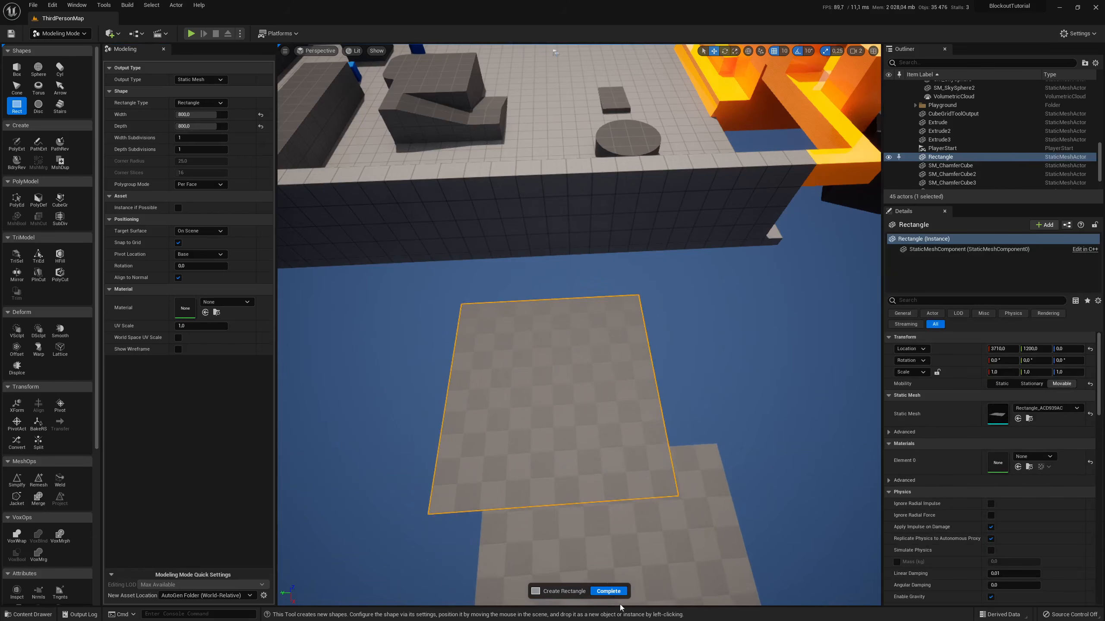
left_click(609, 591)
key("ctrl+space")
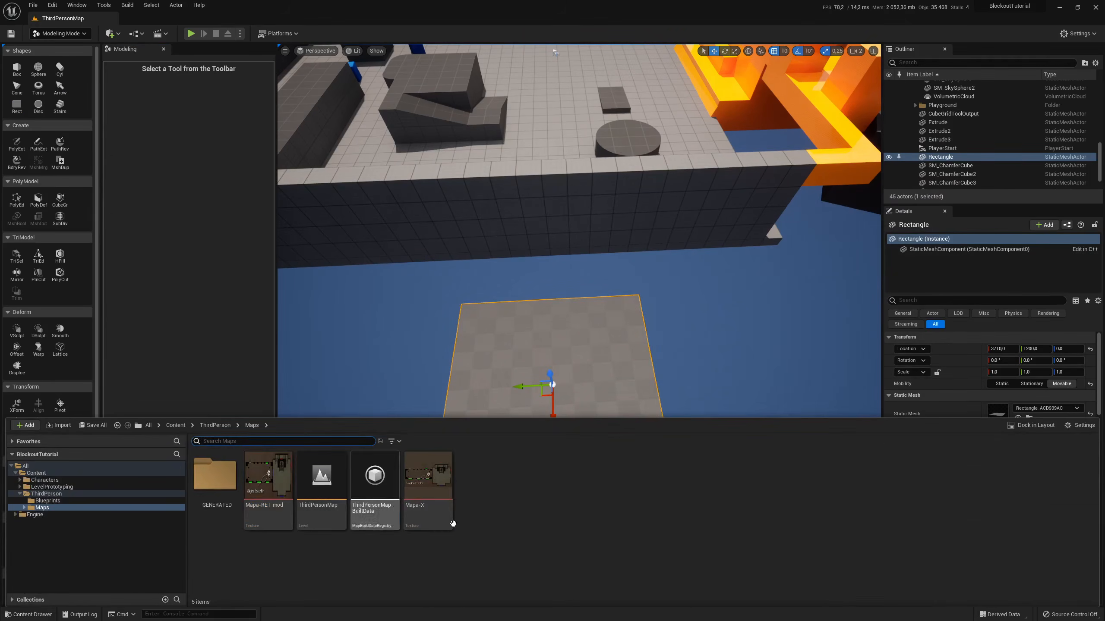
left_click(437, 484)
double_click(438, 484)
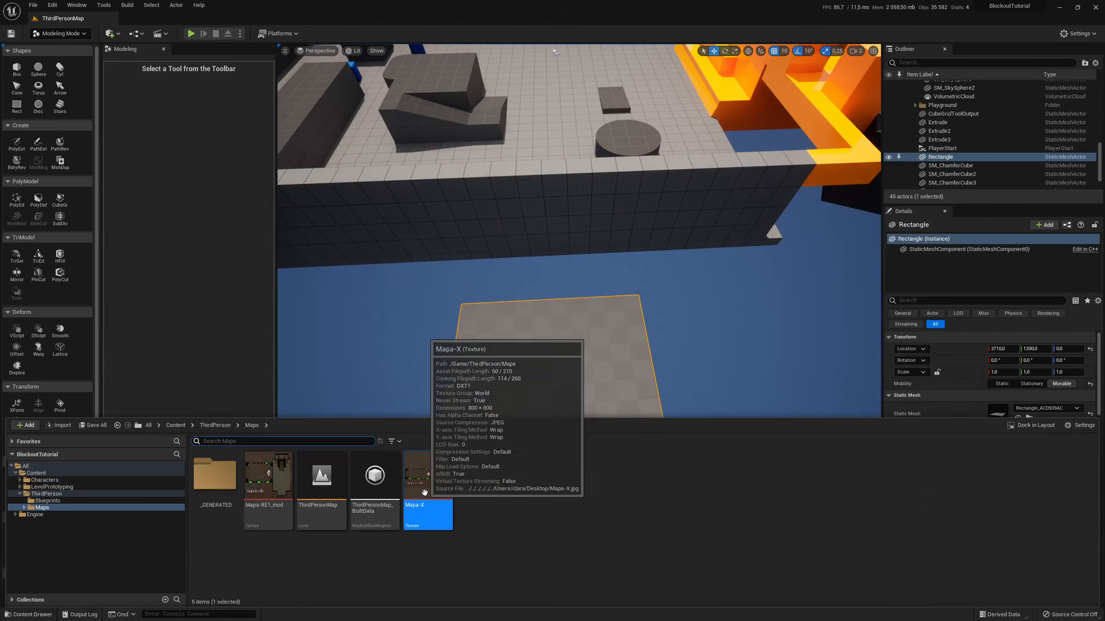
left_click_drag(425, 492, 542, 353)
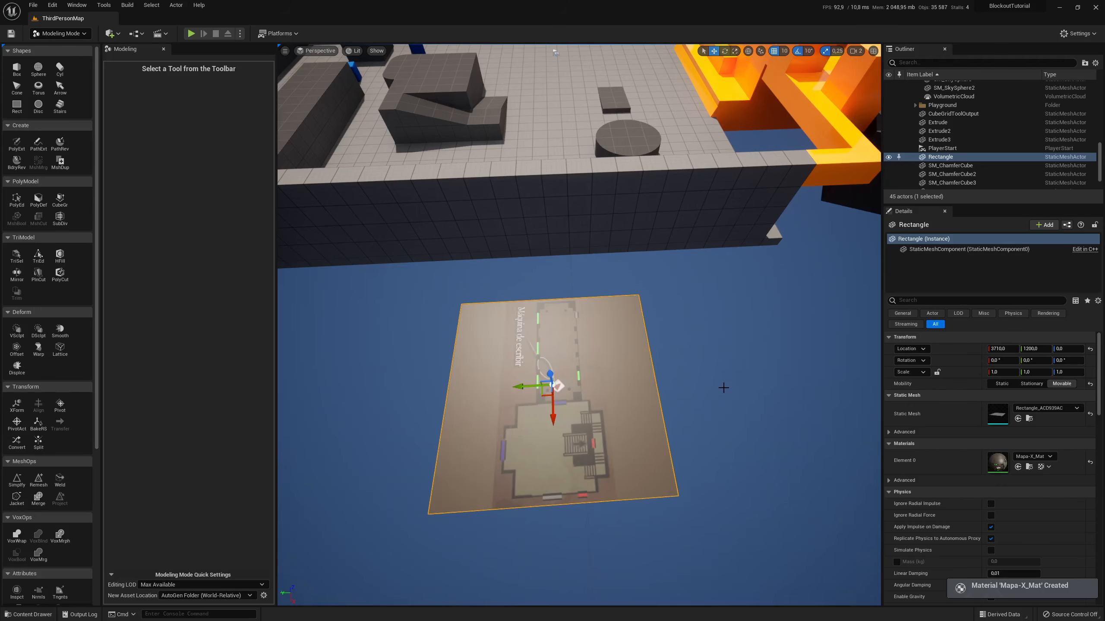
right_click_drag(723, 387, 818, 397)
key("a")
key("w")
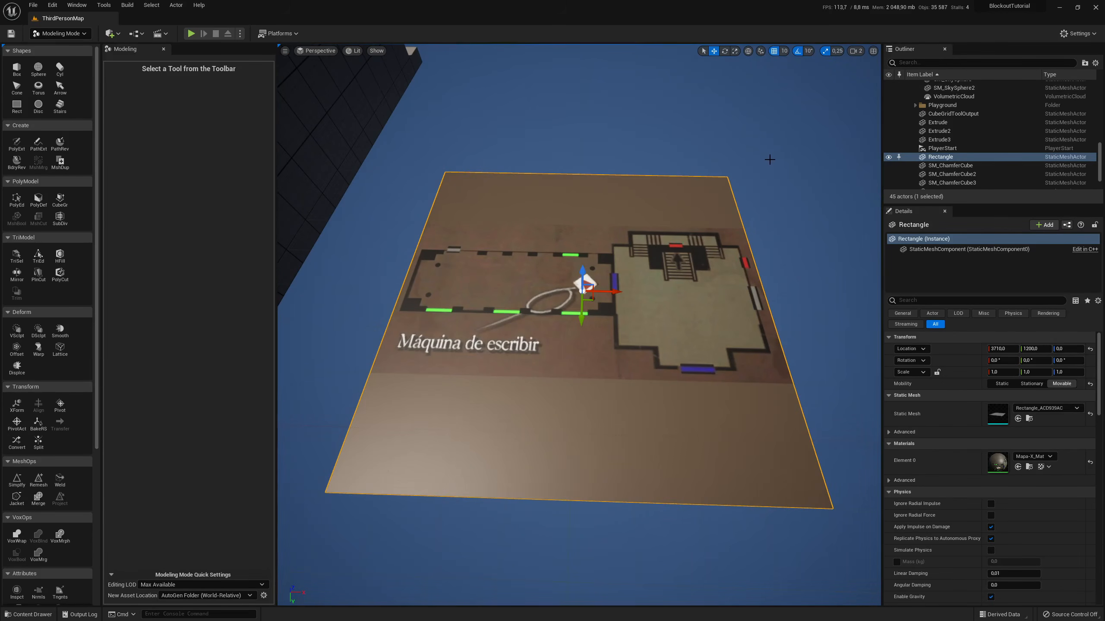
Place the SKM_Quinn skeletal mesh from Characters/Mannequins/Meshes on the floor plan as a scale reference.
left_click(33, 613)
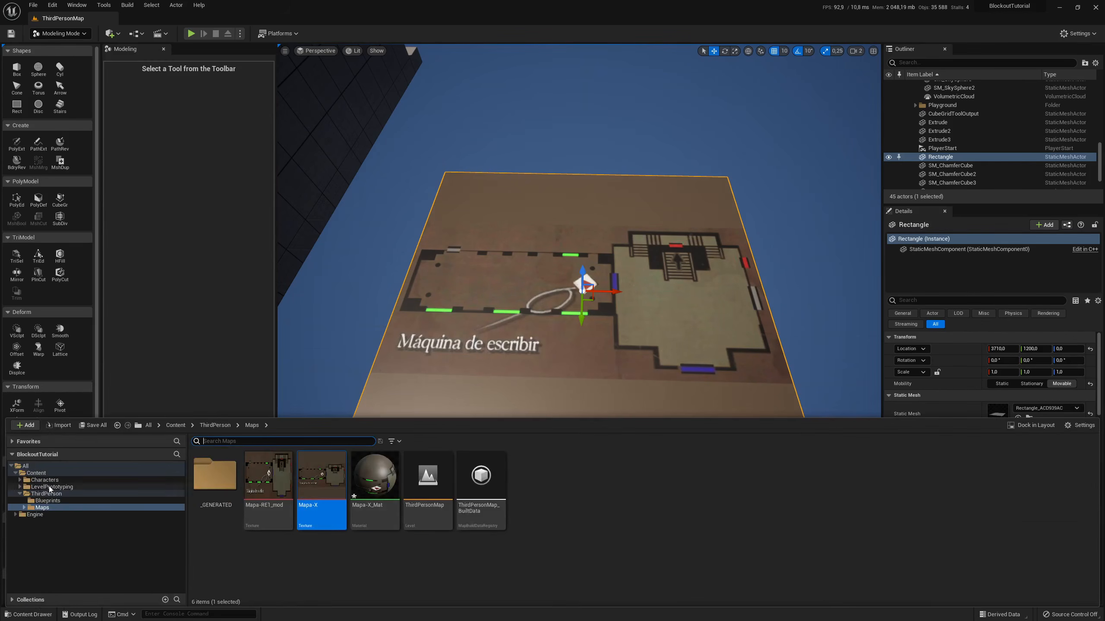
left_click(44, 481)
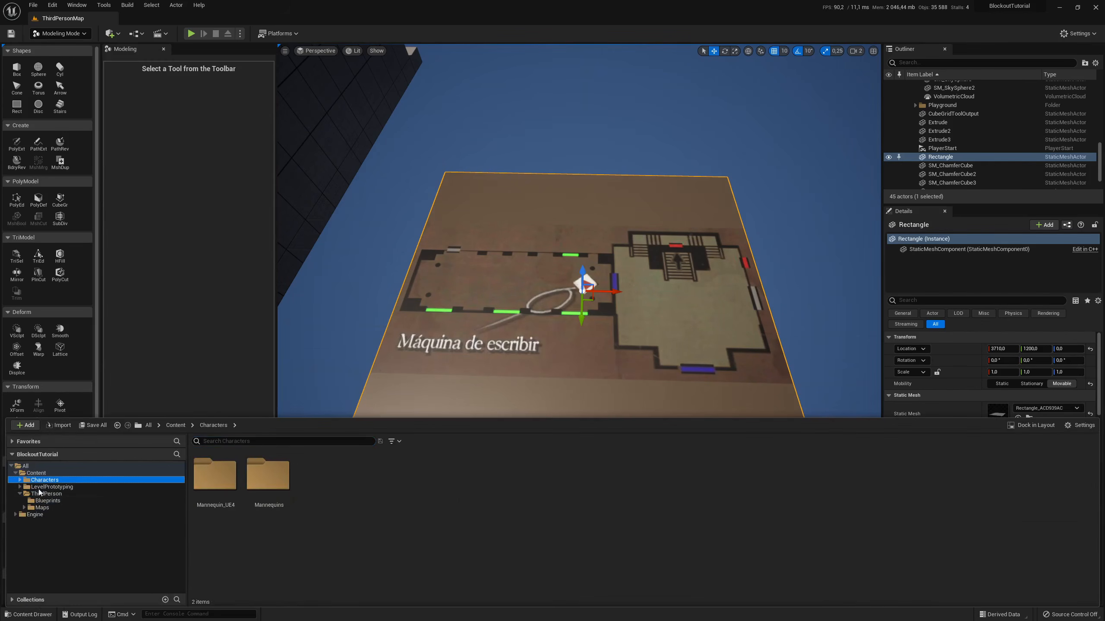
double_click(264, 485)
double_click(322, 479)
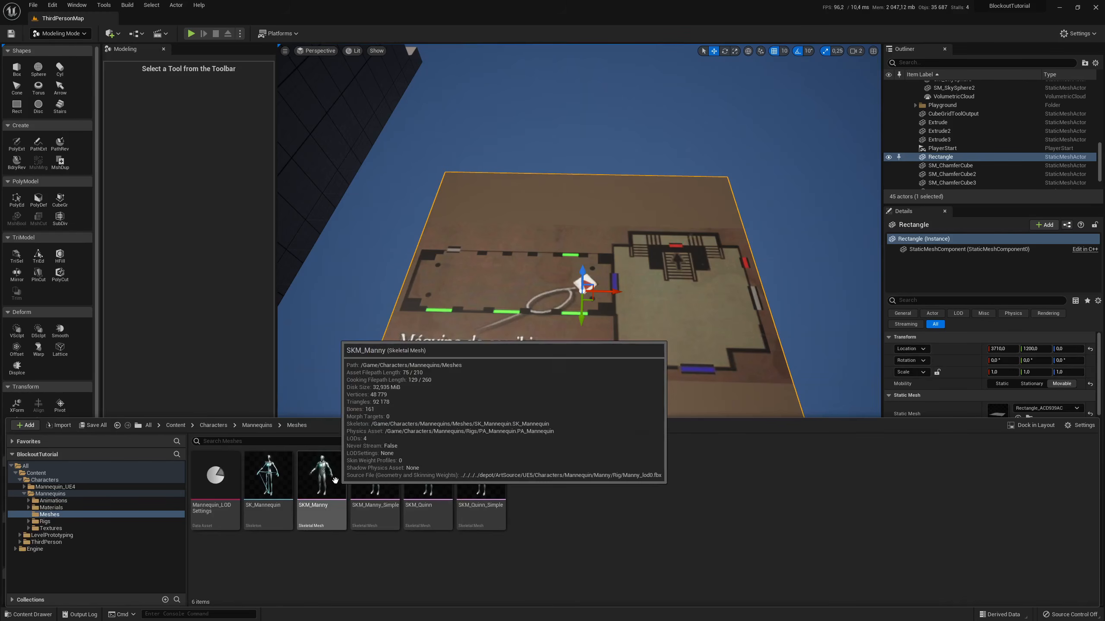
left_click(417, 474)
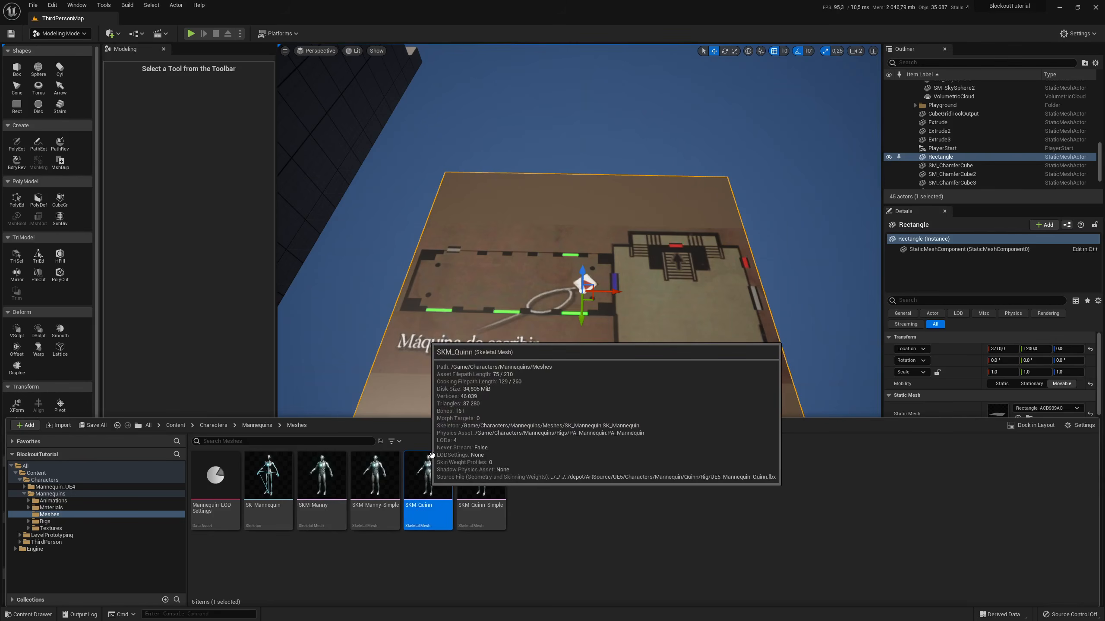
left_click_drag(499, 314, 499, 314)
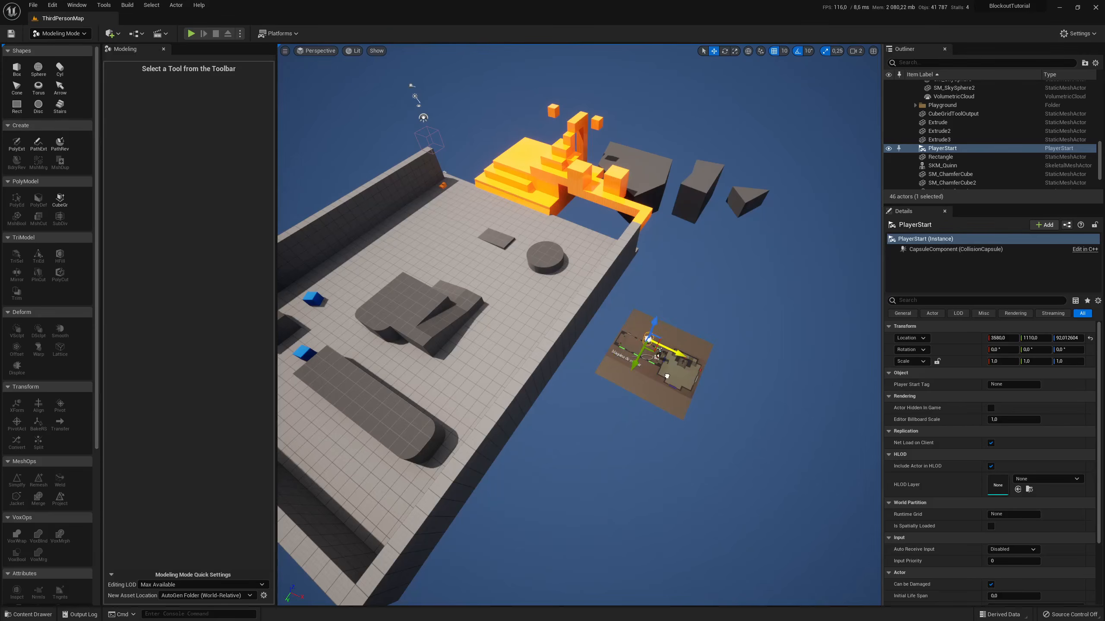
Move the PlayerStart on the floor plan to a Y location of 1160, near the mannequin.
scroll(666, 370, "up", 2)
key("f")
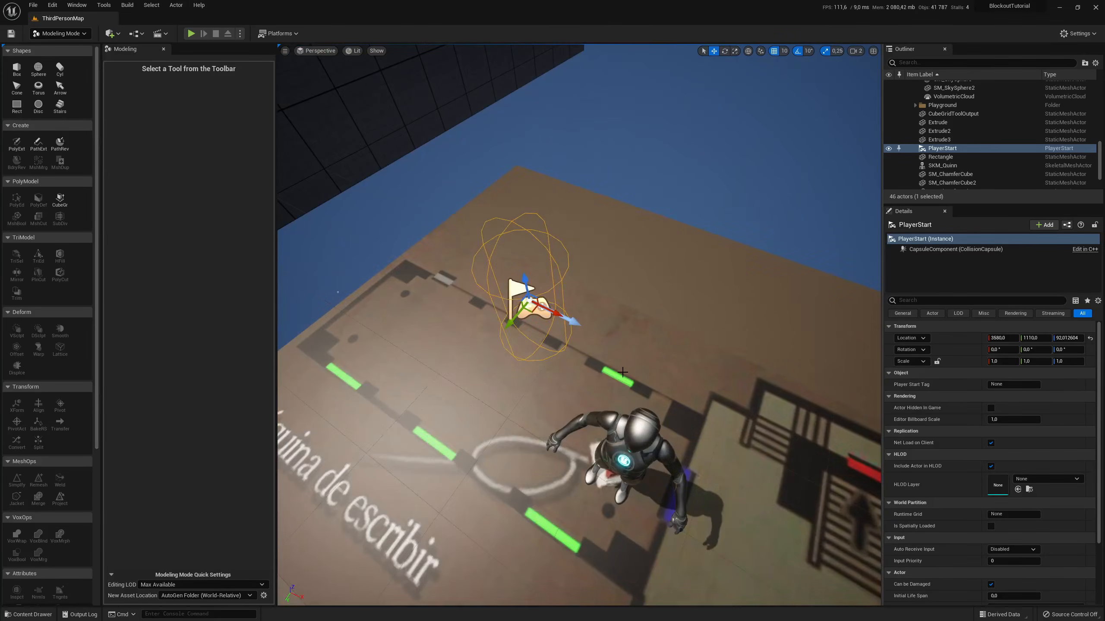
right_click_drag(622, 373, 416, 422)
left_click_drag(394, 471, 380, 557)
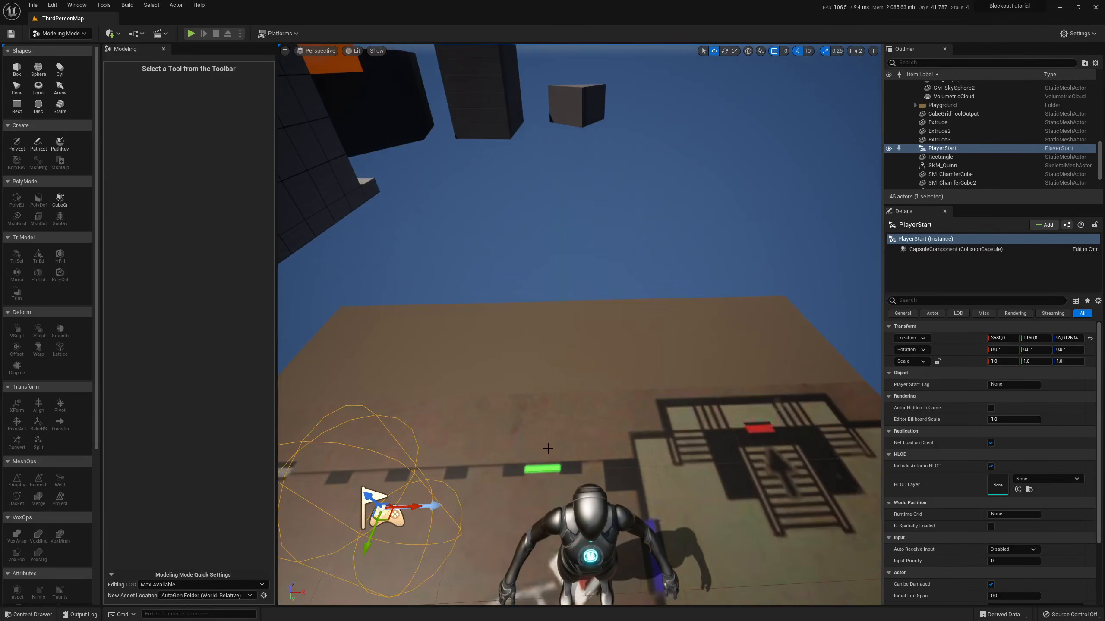
Play-test the level, running the character across the floor plan and around the mannequin to judge the plan's scale.
key("alt+p")
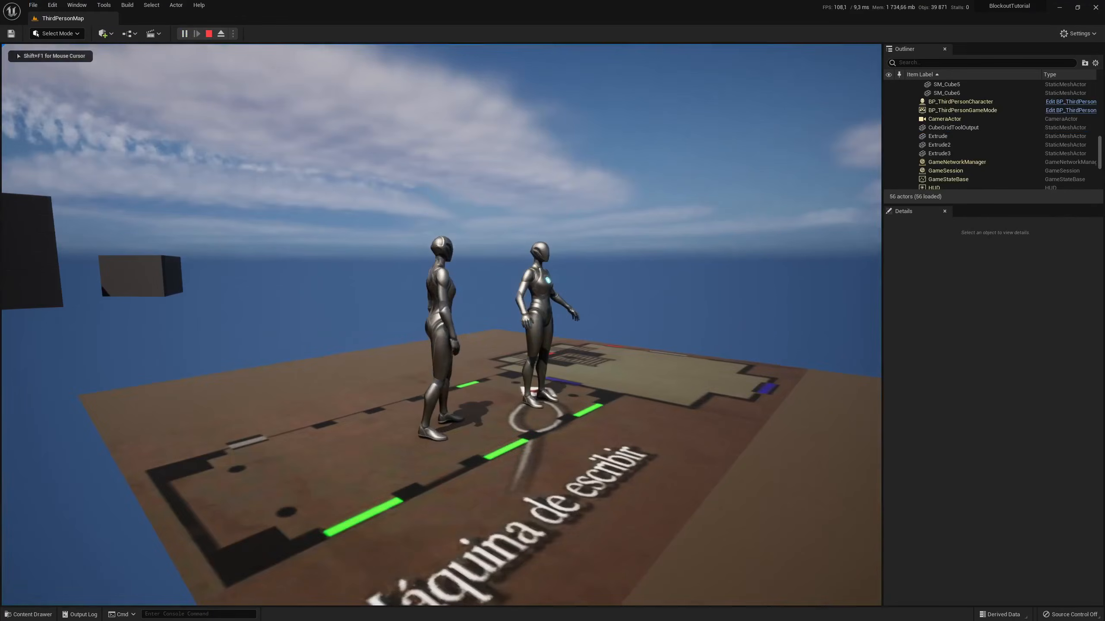
key("w")
key("a")
key("s")
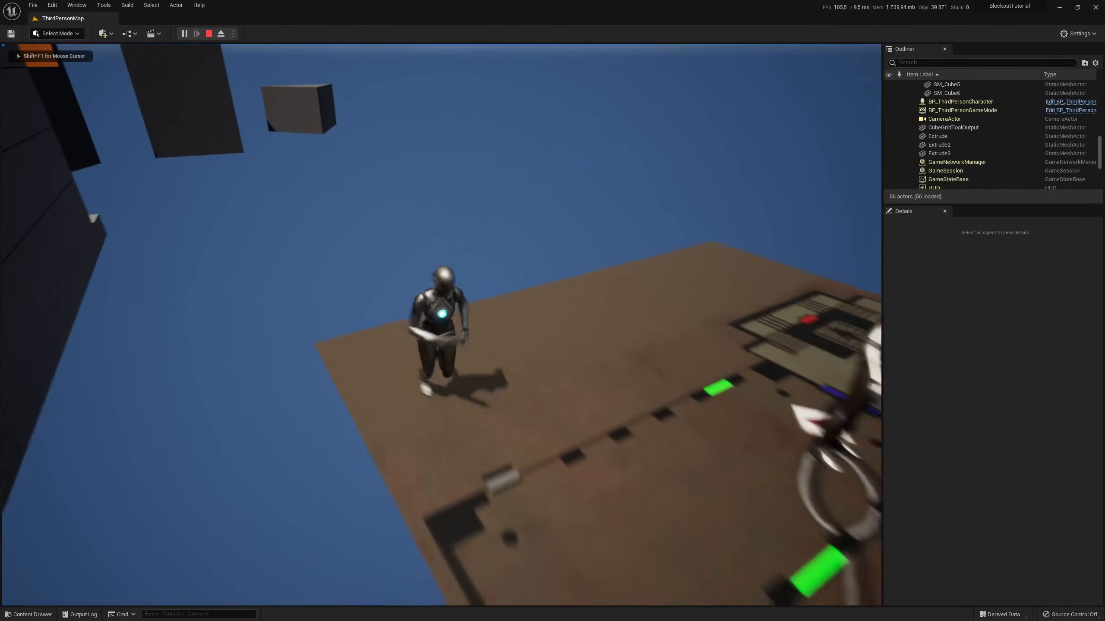
key("d")
key("w")
key("d")
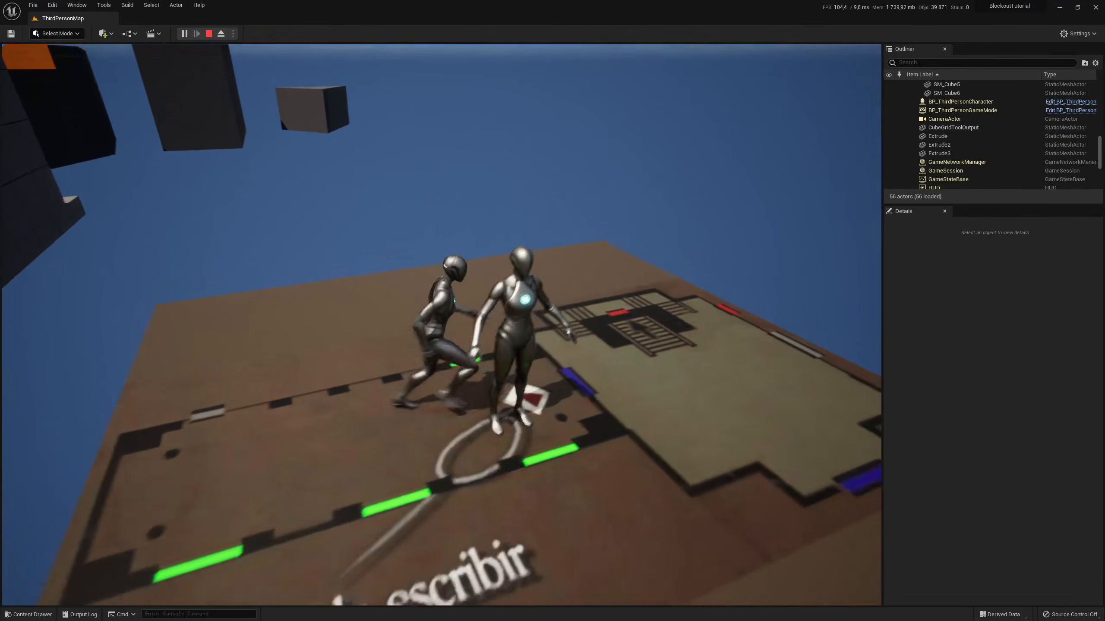
key("a")
key("s")
key("d")
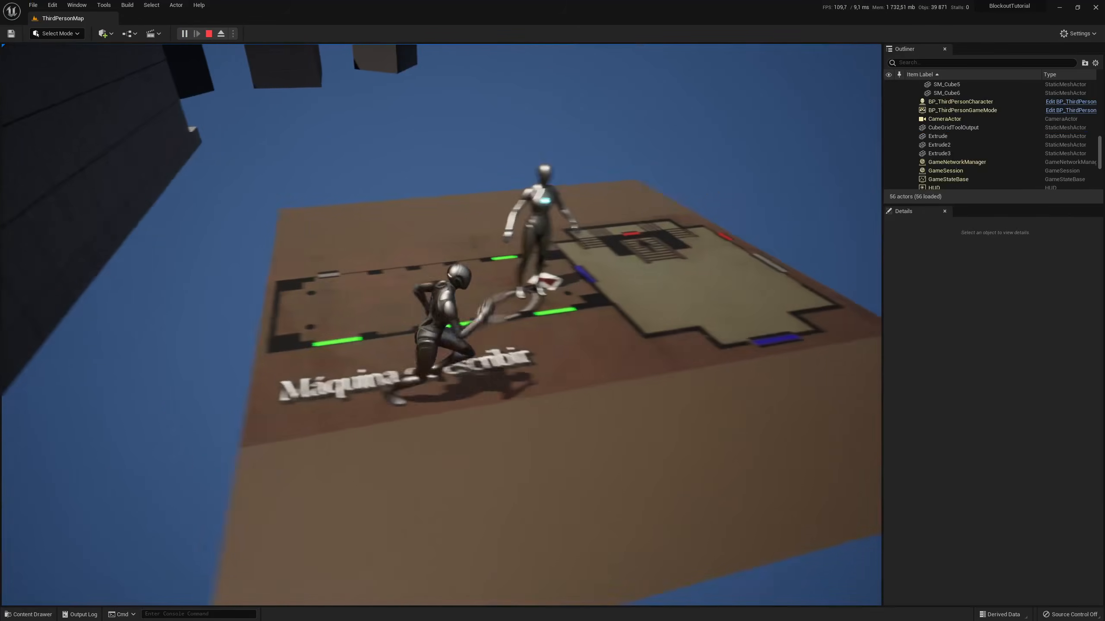
key("a")
key("d")
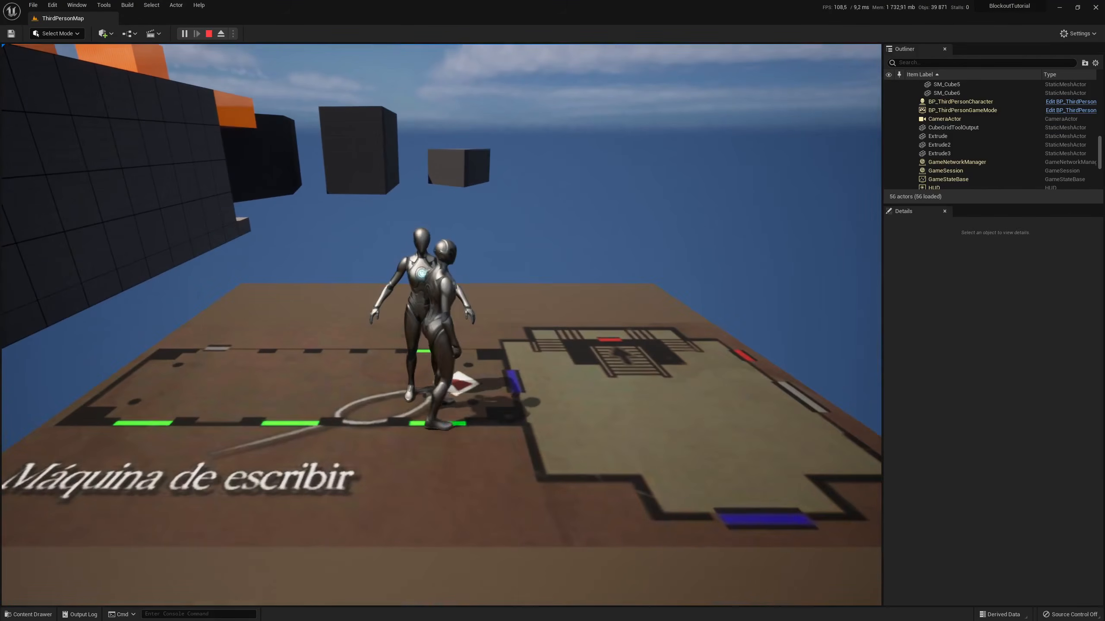
key("s")
key("d")
key("w")
key("a")
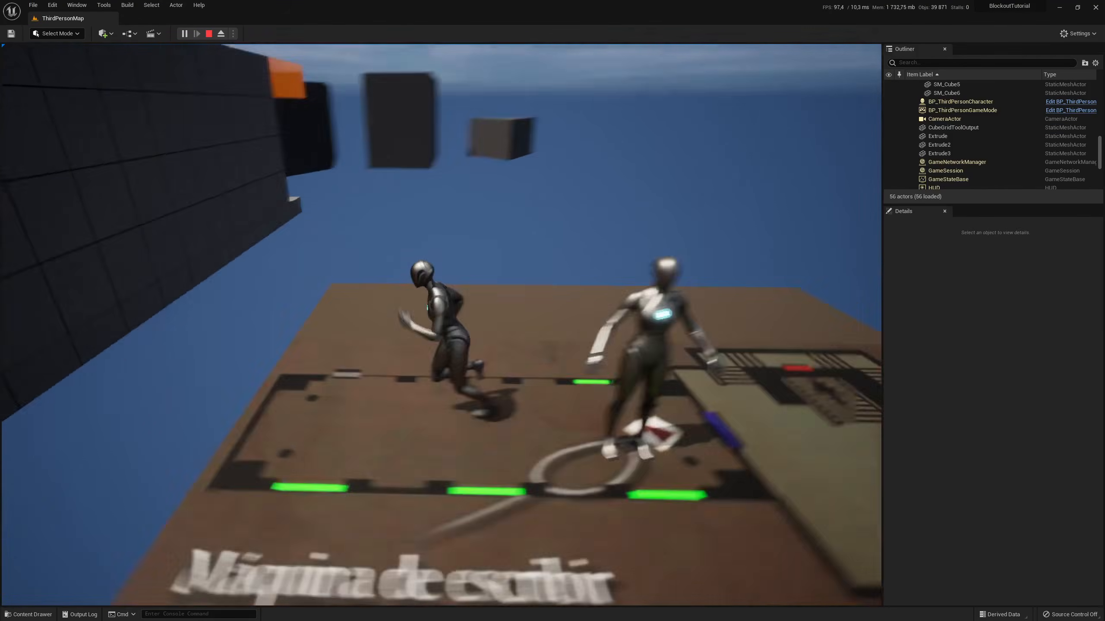
key("s")
key("d")
key("w")
key("d")
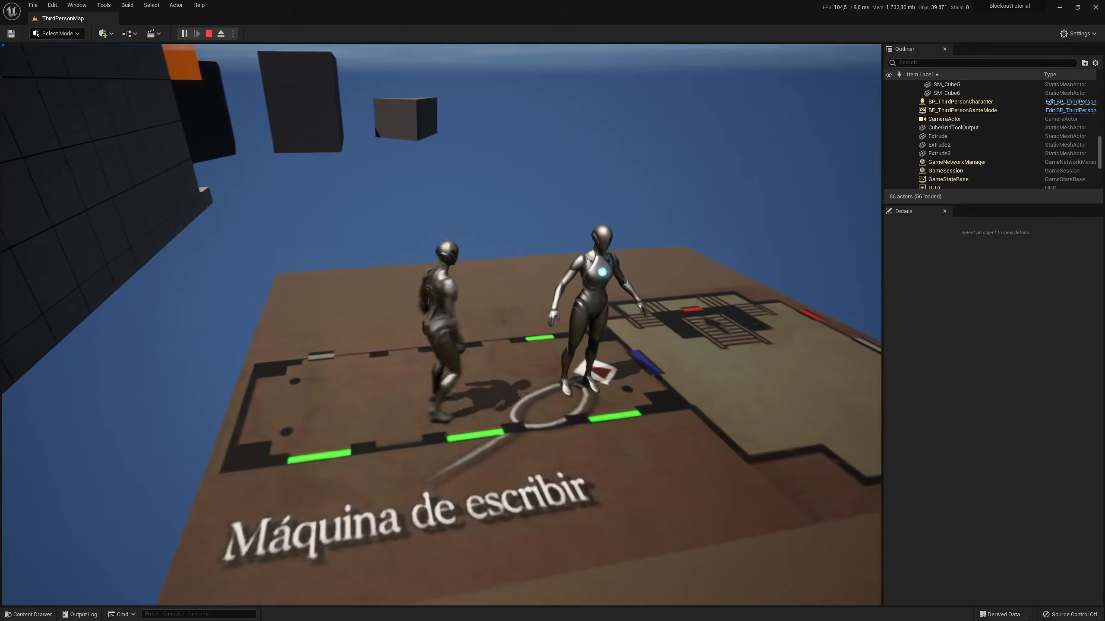
key("w")
key("s")
key("a")
key("s")
key("w")
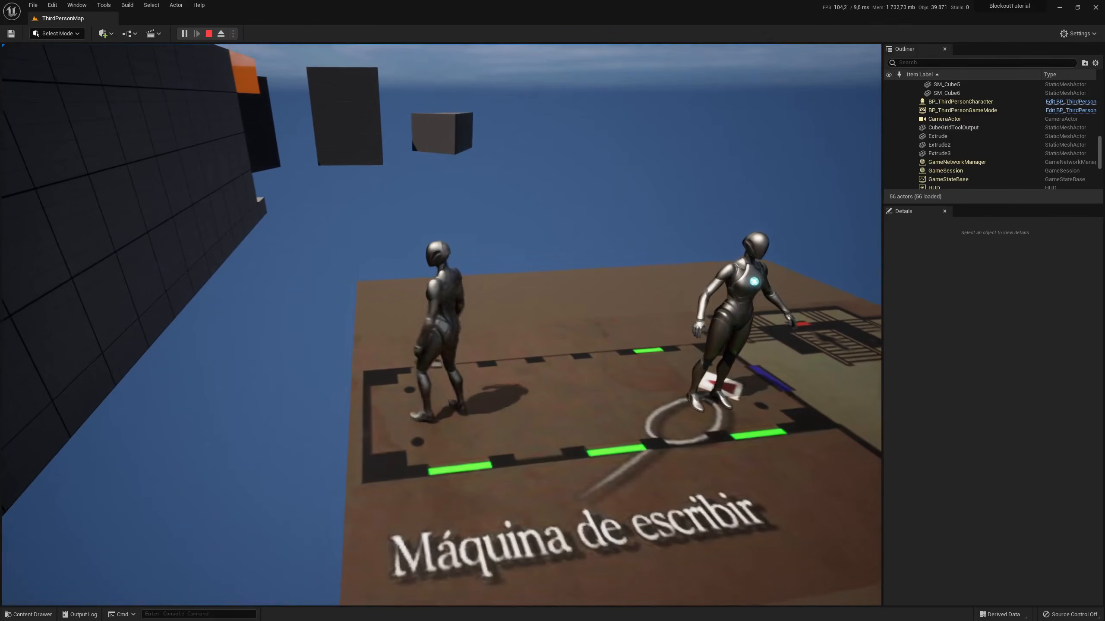
key("d")
key("w")
key("a")
key("s")
key("d")
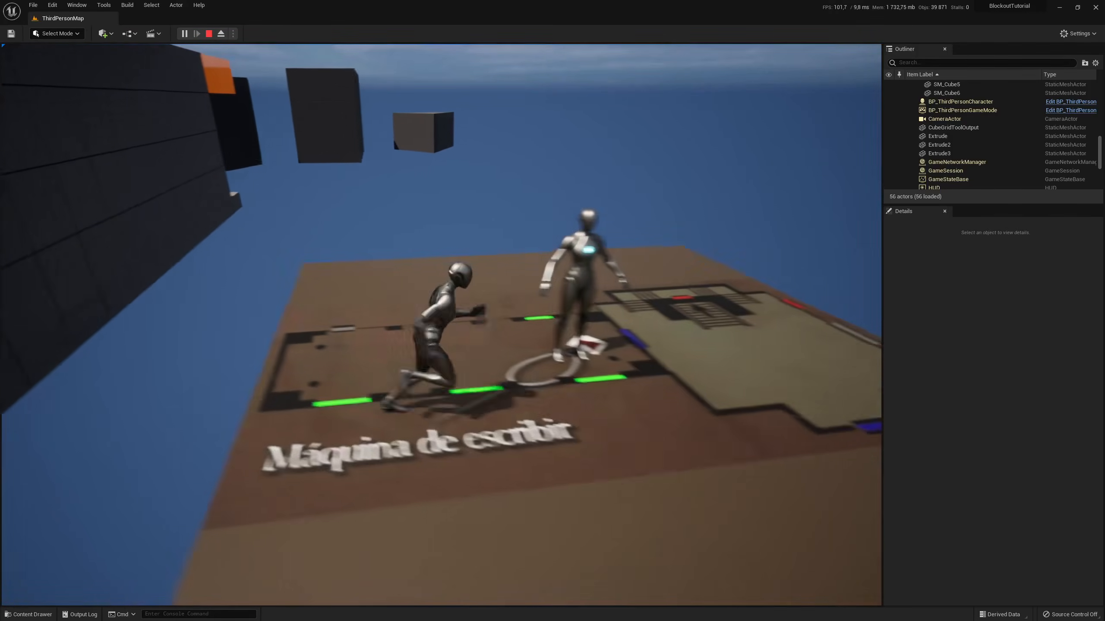
key("s")
key("Escape")
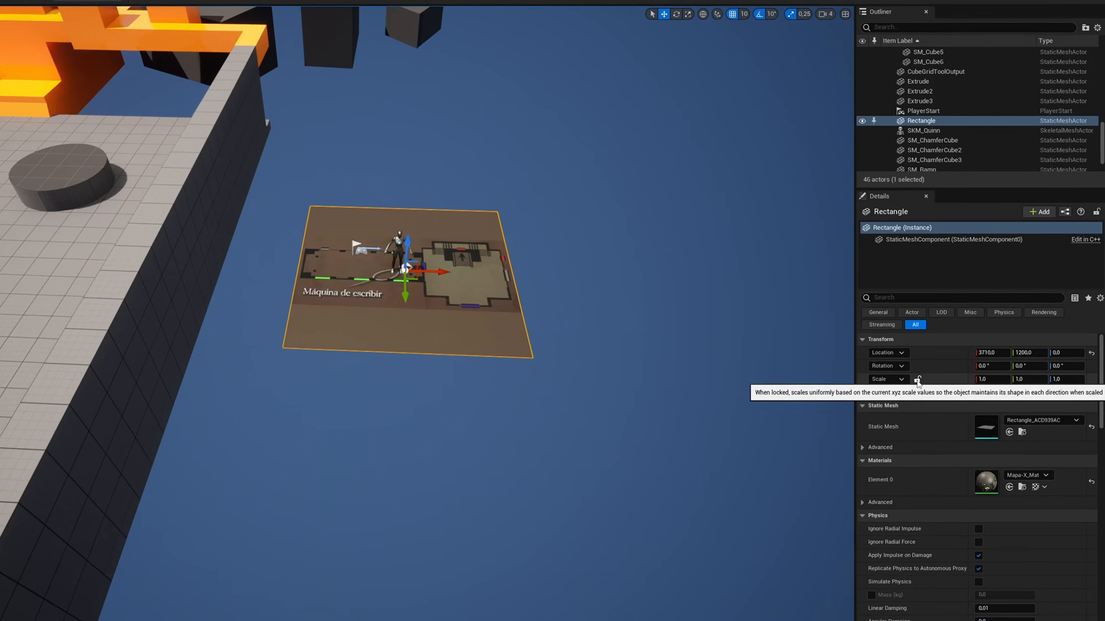
Lock the floor plan rectangle's proportions, scale it to 6, and move it clear of the walled level to an X location of 5540.
left_click(909, 383)
left_click(984, 382)
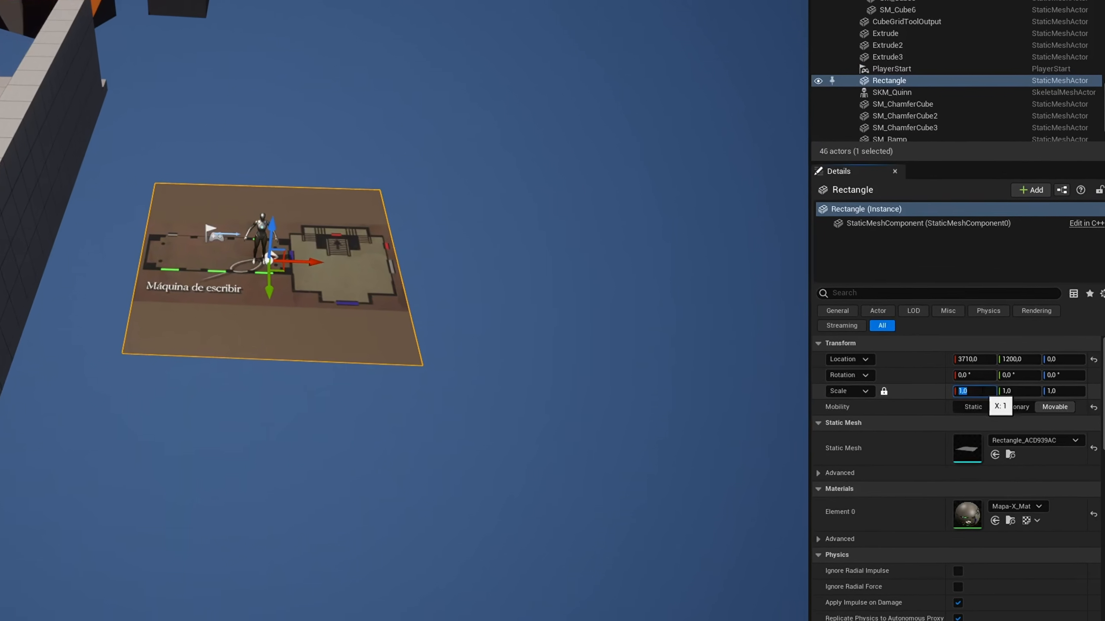
type("6")
key("Return")
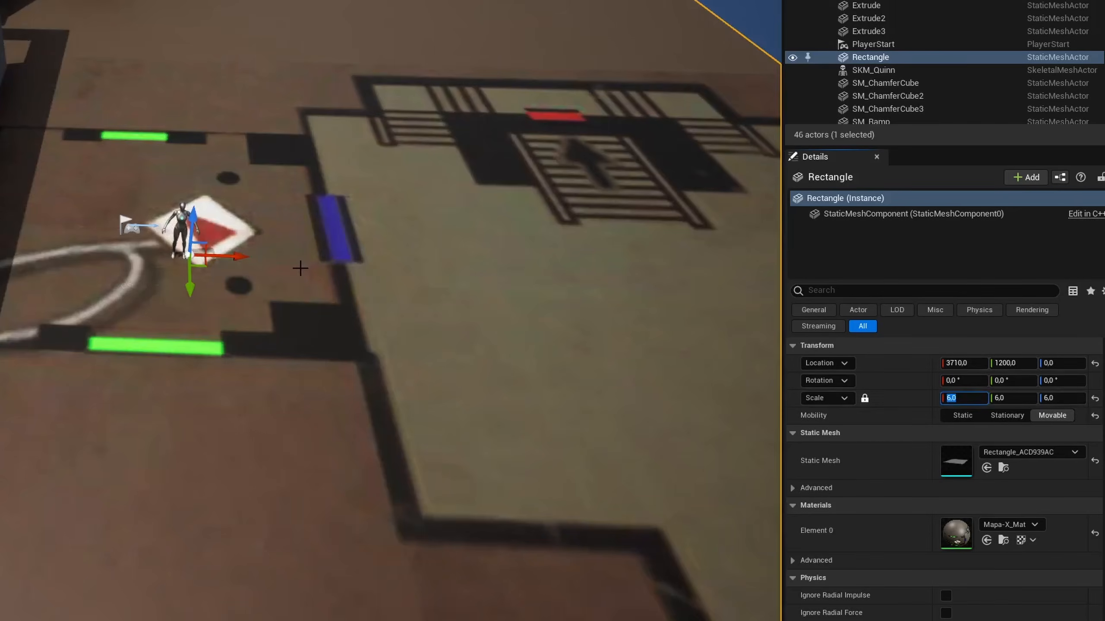
scroll(300, 268, "down", 4)
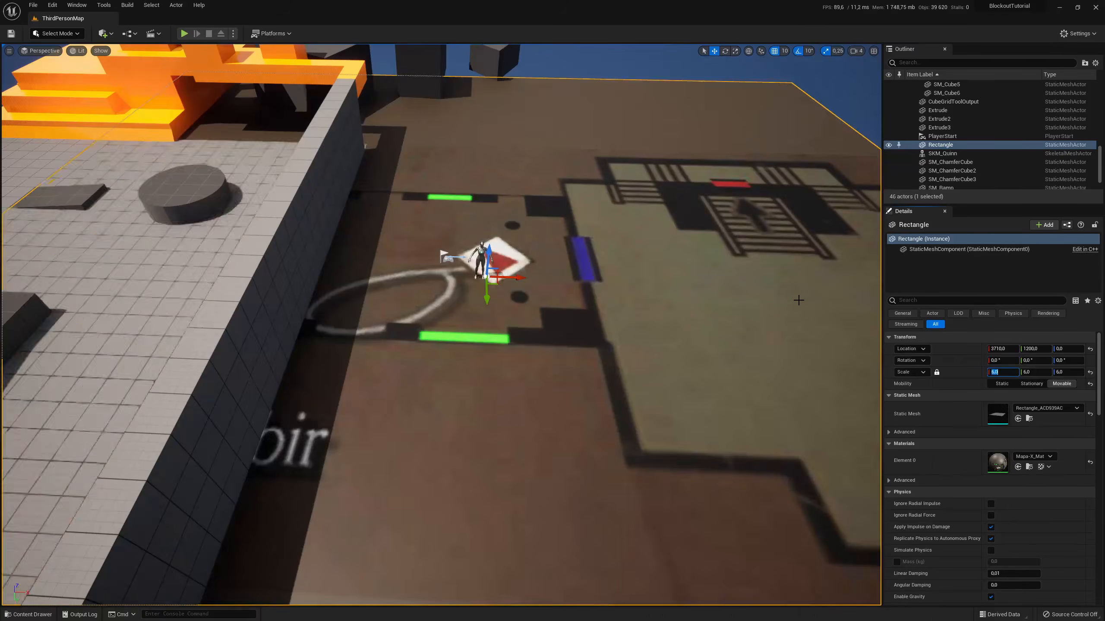
scroll(521, 275, "down", 8)
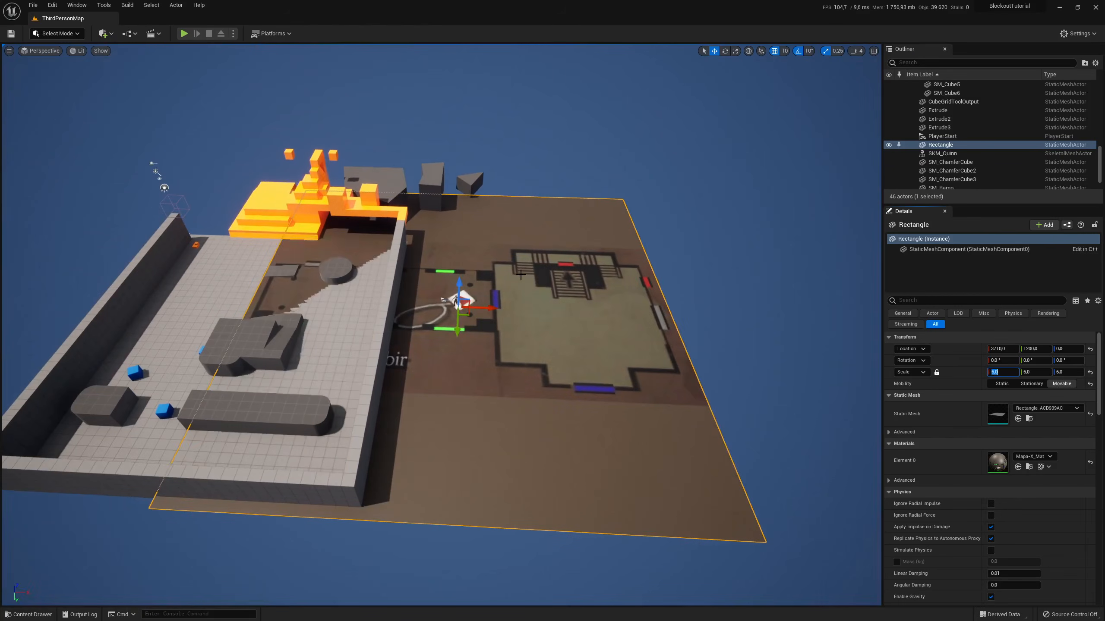
left_click_drag(488, 307, 667, 335)
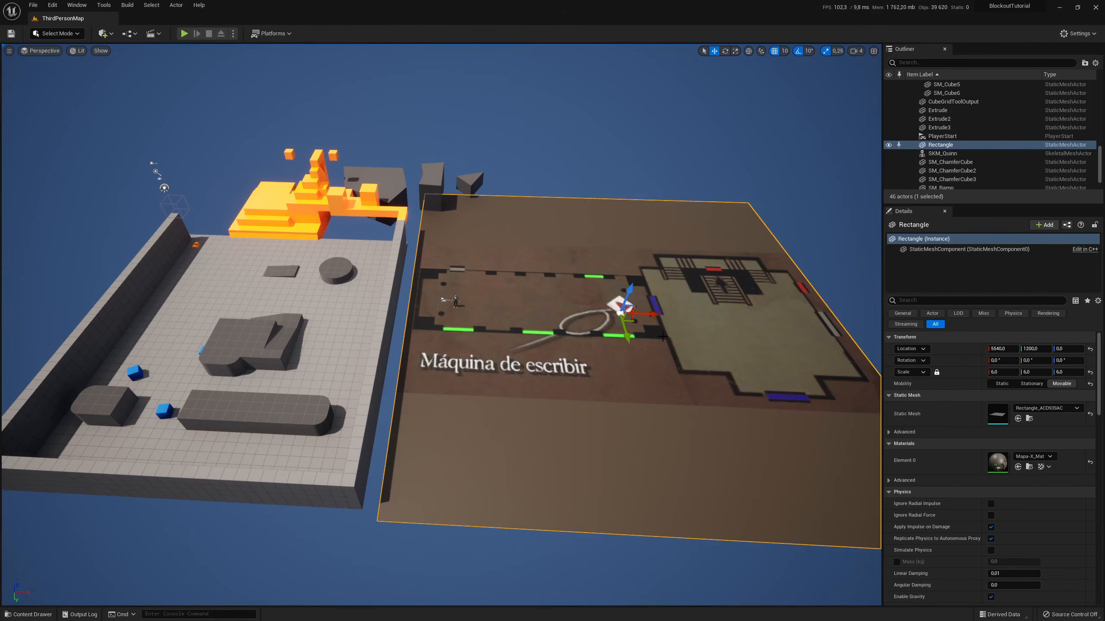
Play-test the enlarged floor plan, running the character along the corridor and back to the mannequin to judge its scale.
left_click(183, 33)
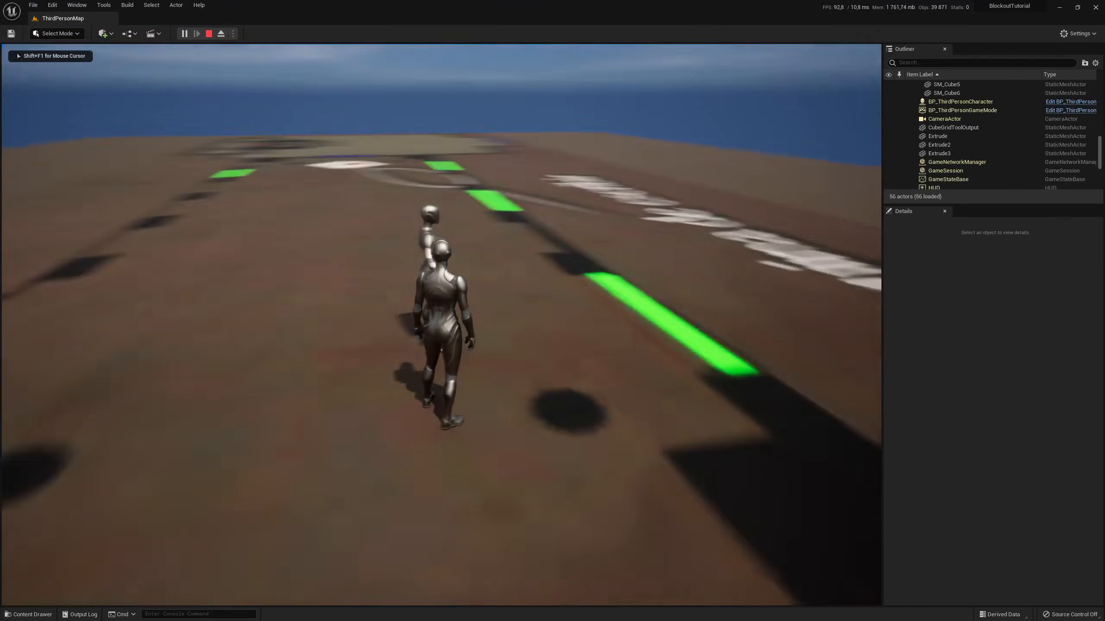
key("w")
key("w")
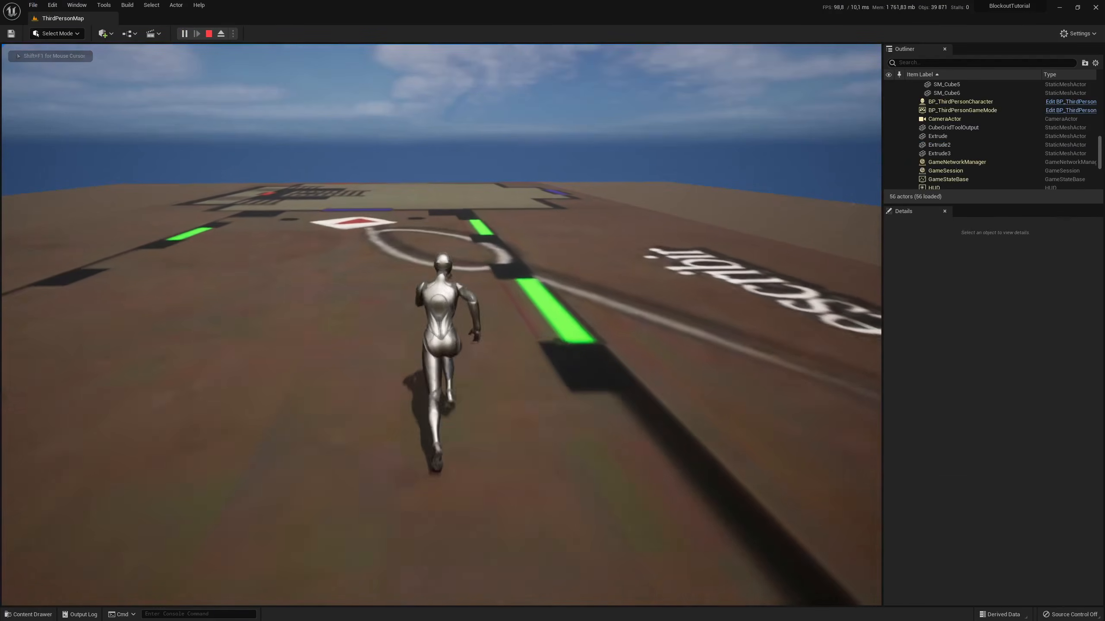
key("w")
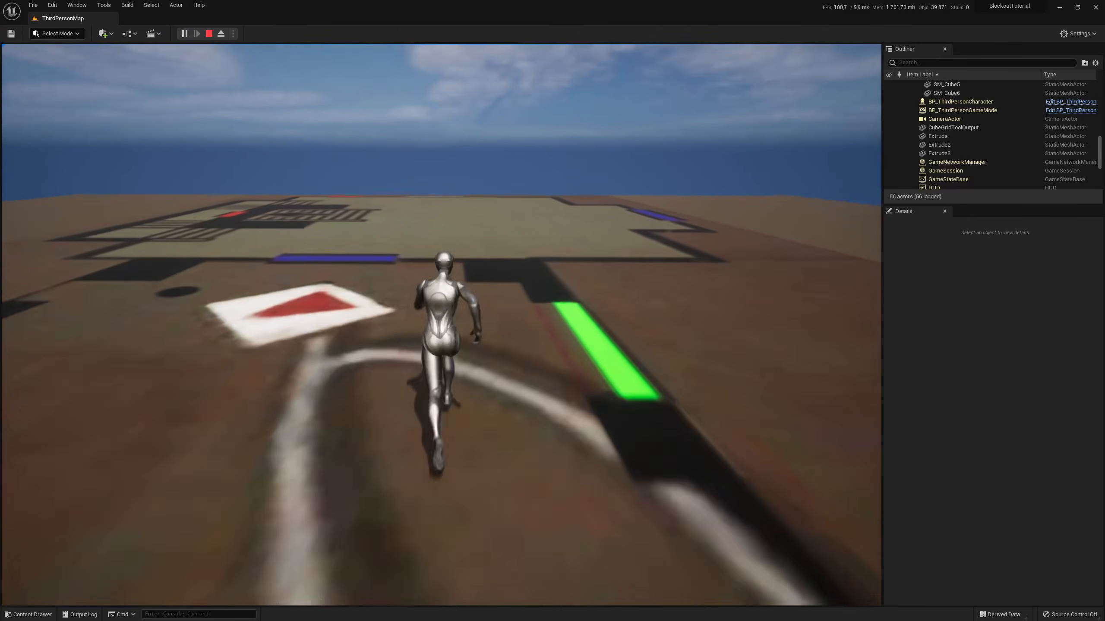
key("w")
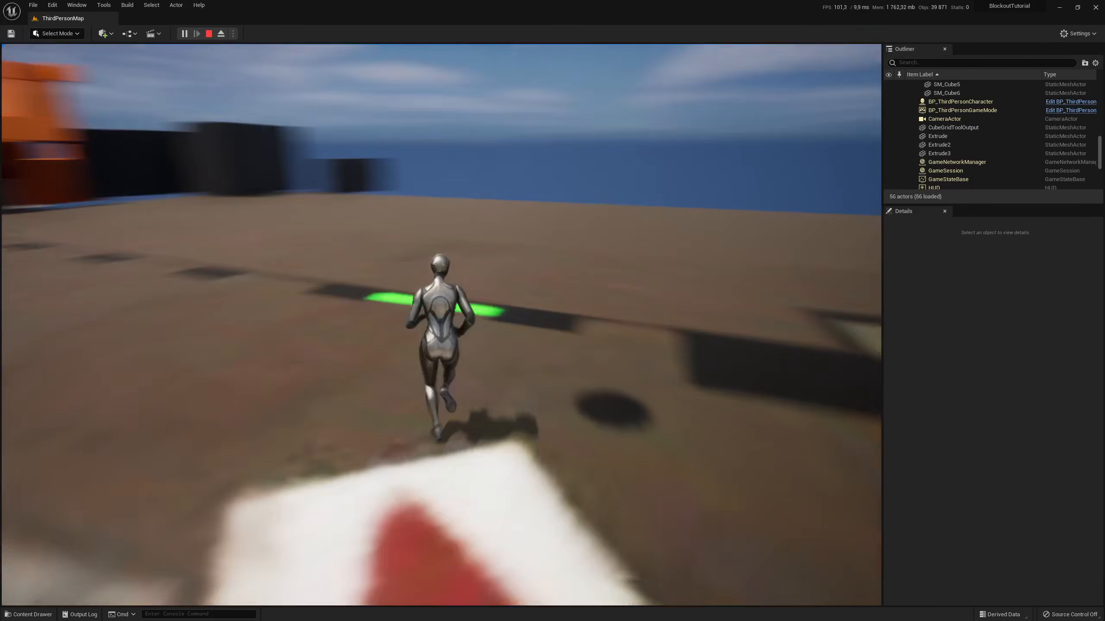
key("w")
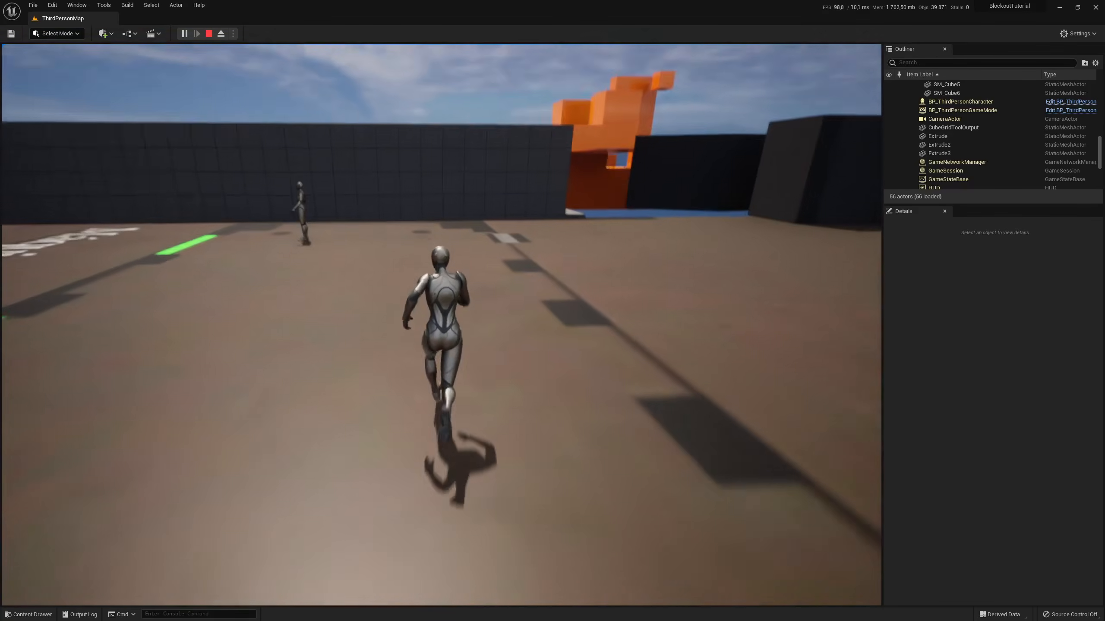
key("w")
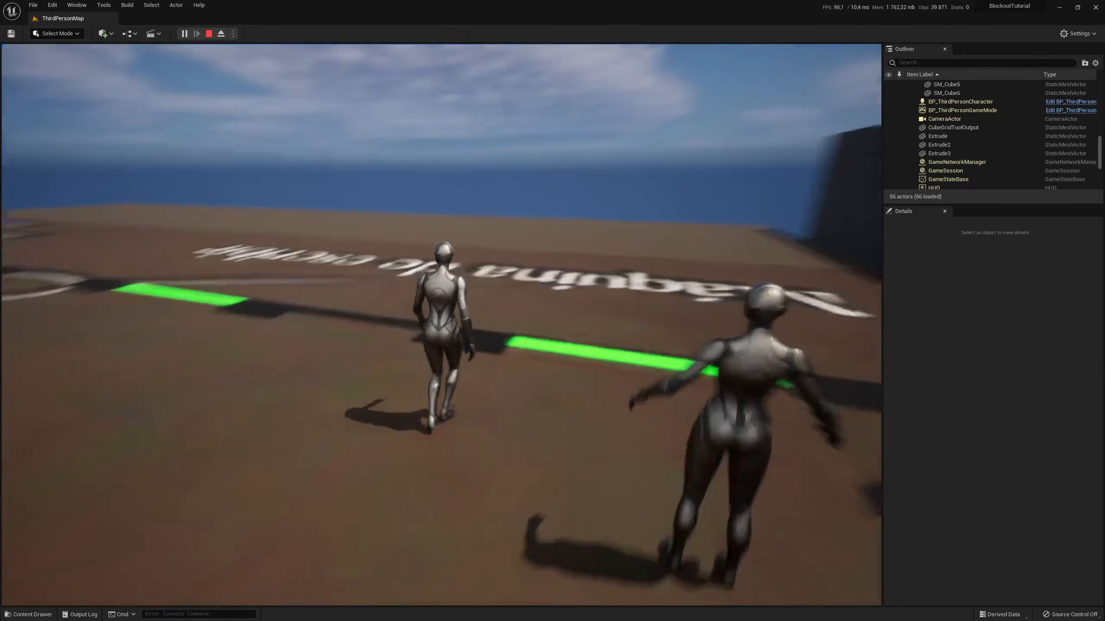
key("Escape")
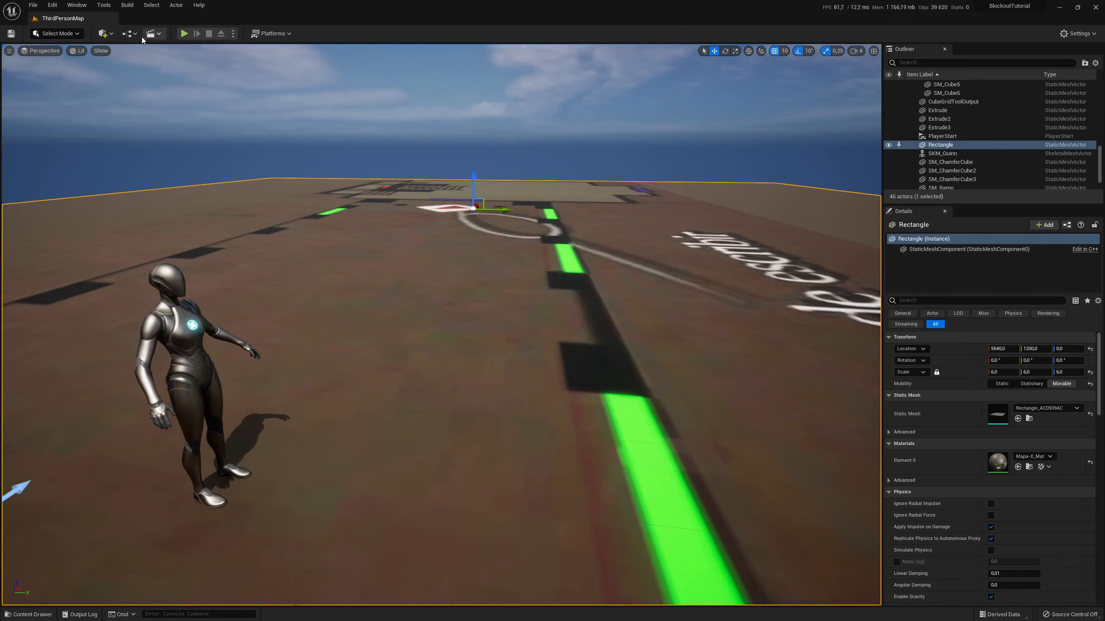
Add a Cube shape on the floor plan near the mannequin and raise it to a Z location of 60.
left_click(111, 35)
mouse_move(143, 123)
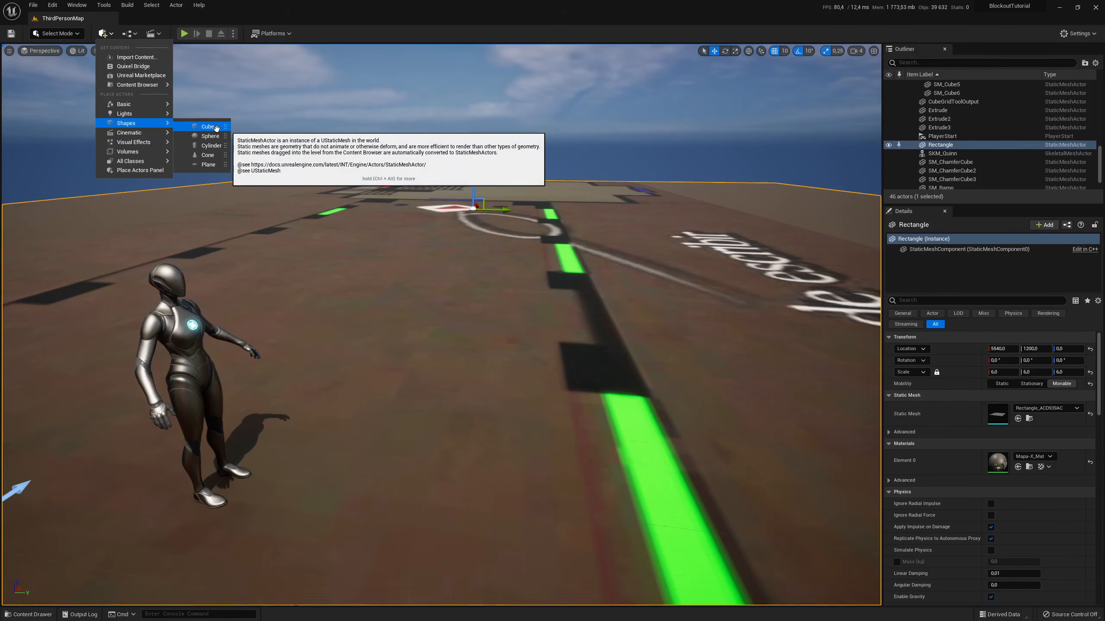
left_click(206, 126)
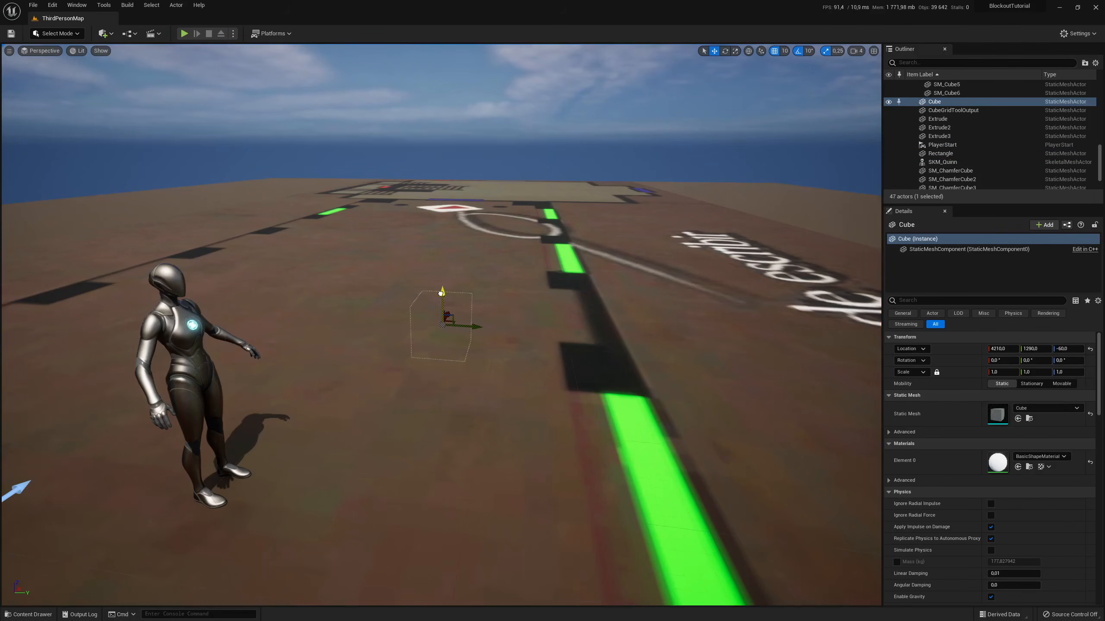
left_click_drag(440, 293, 440, 210)
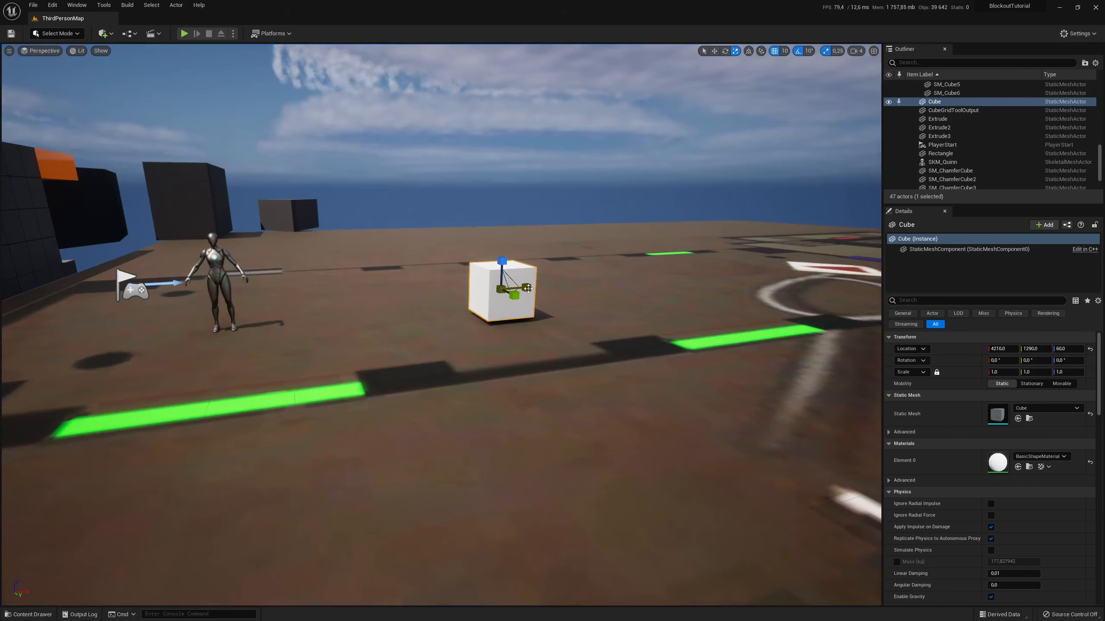
Stretch the cube into a trial wall with a scale of 6.75 in X, 0.5 in Y and 5.5 in Z.
left_click_drag(527, 288, 648, 281)
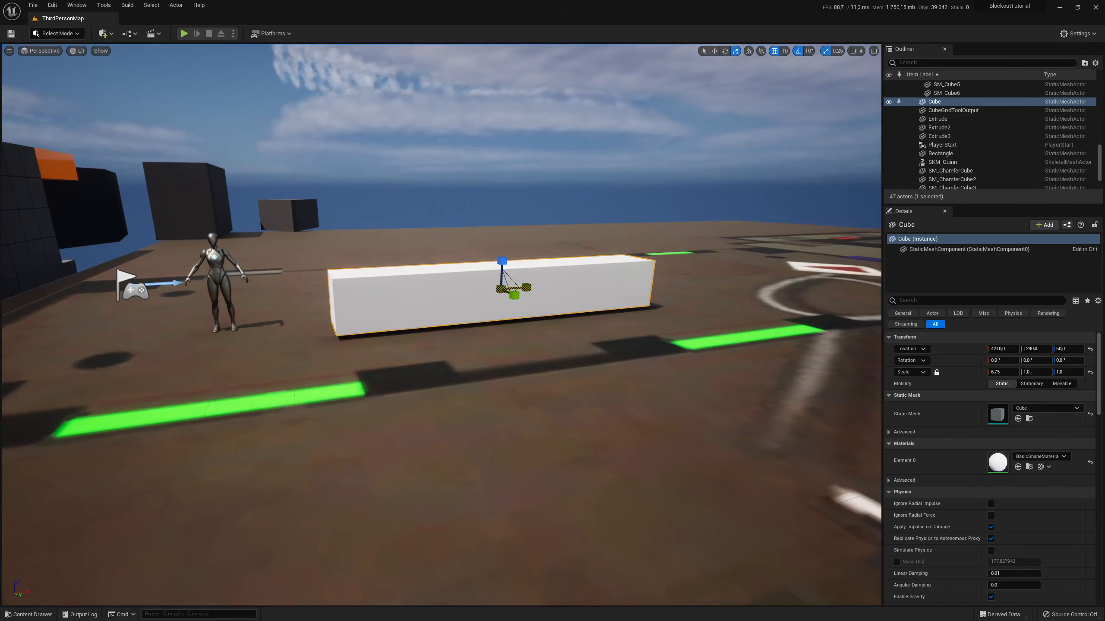
left_click_drag(500, 260, 500, 183)
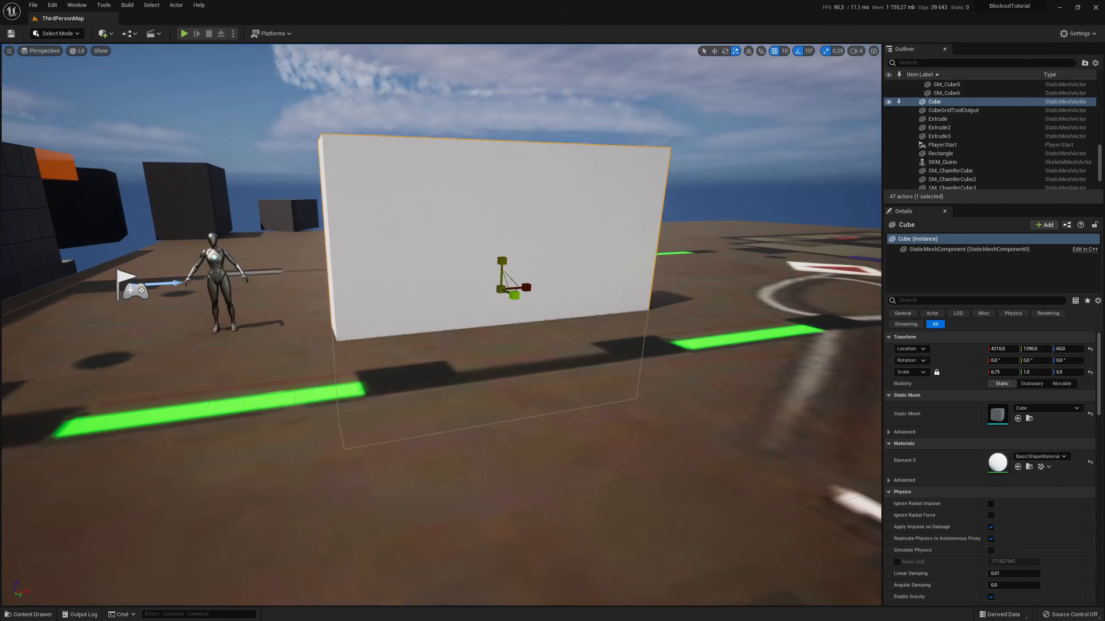
left_click_drag(417, 261, 426, 265)
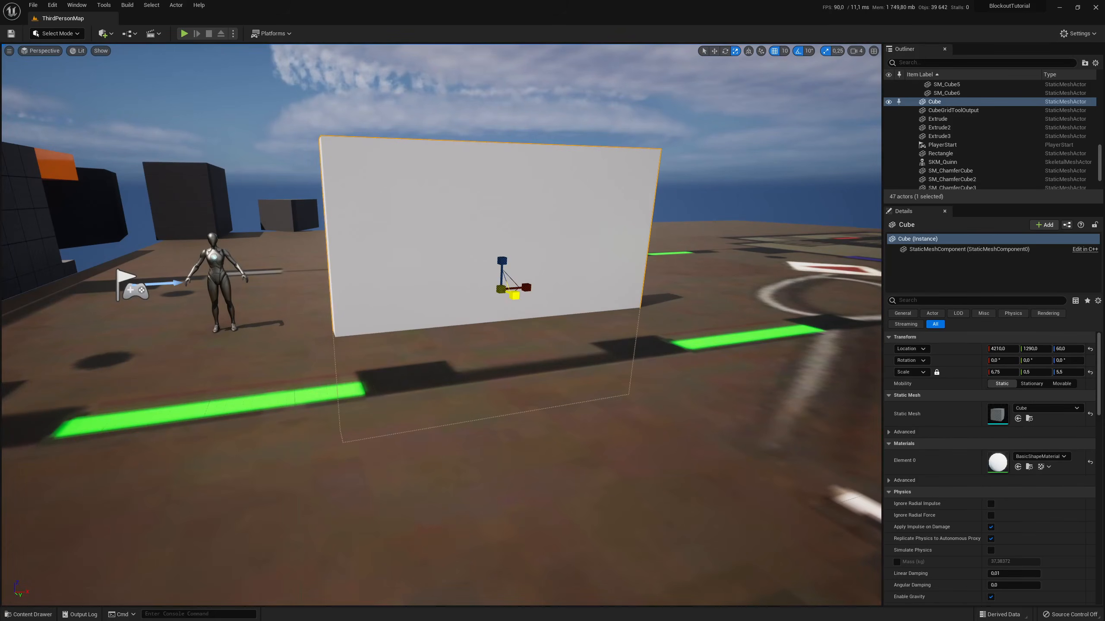
right_click_drag(425, 265, 484, 324)
key("w")
key("s")
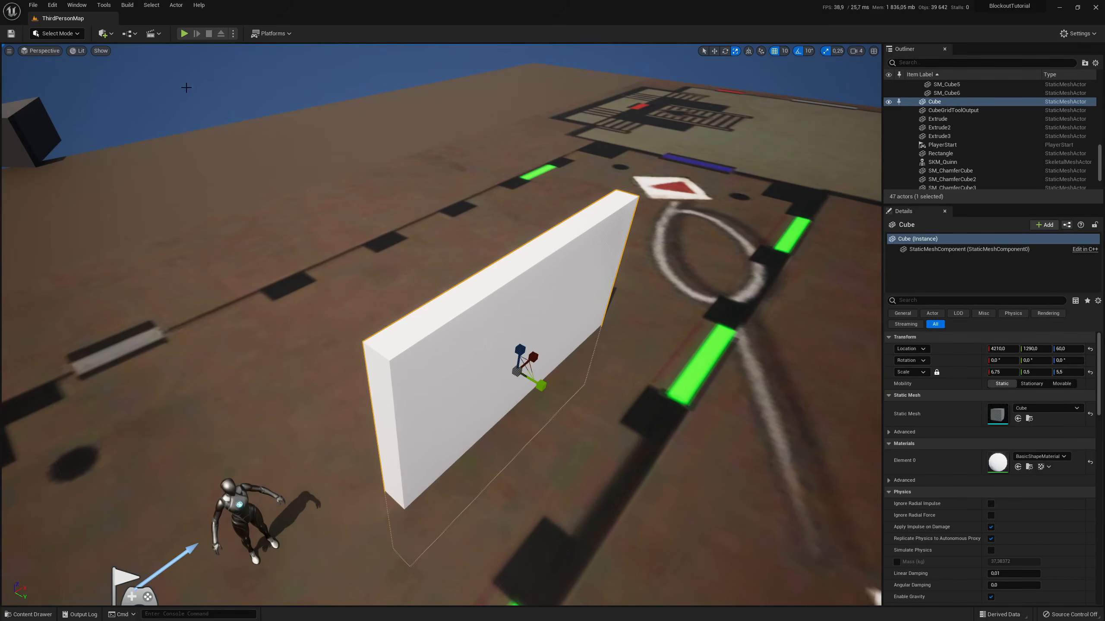
Switch to Modeling mode and delete the trial wall cube from the floor plan.
left_click(85, 35)
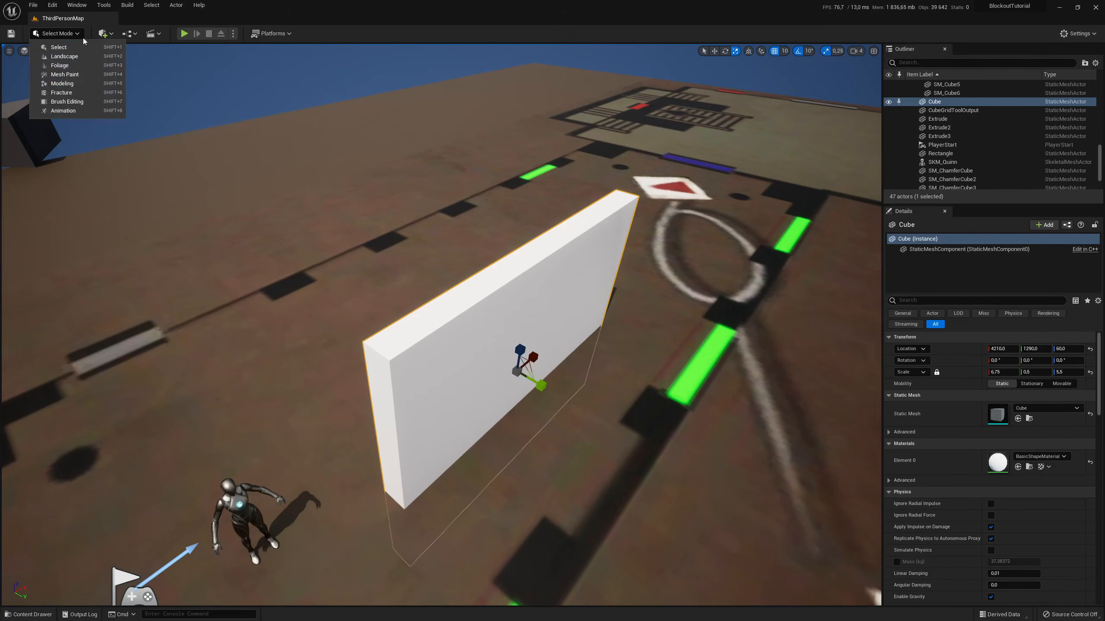
left_click(86, 86)
key("Delete")
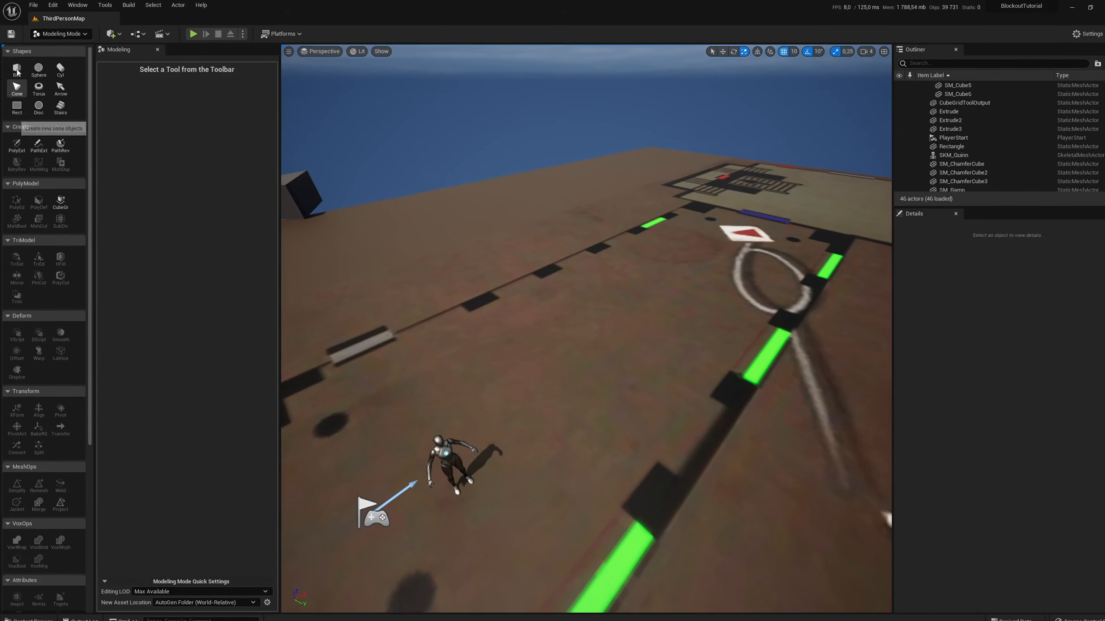
Create a modeling box with a height of 300 and place it on the floor plan beside the mannequin.
left_click(18, 79)
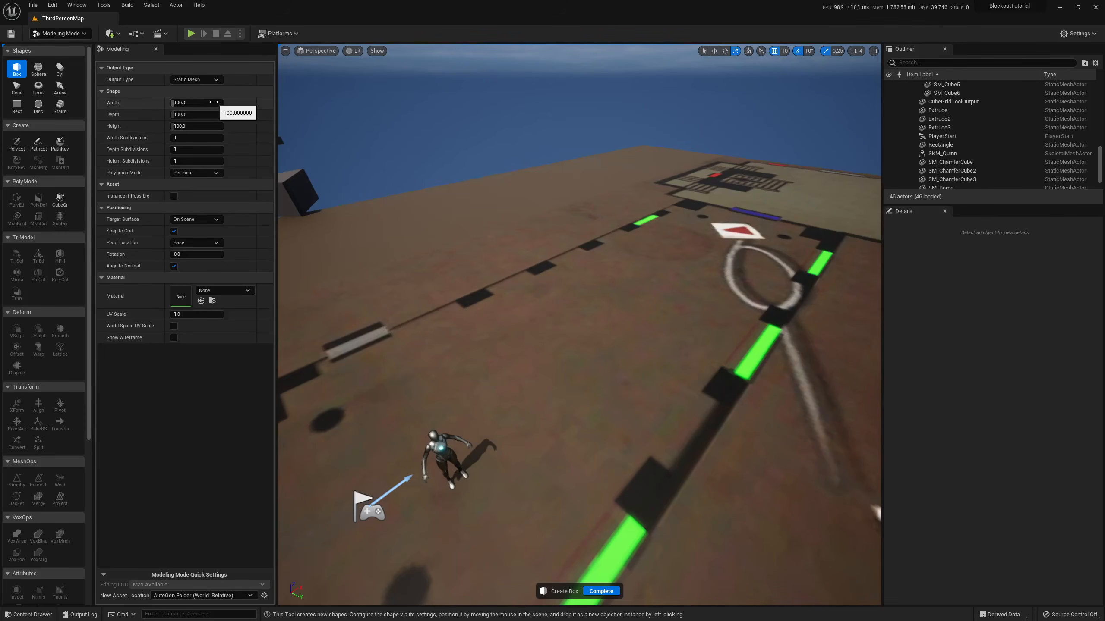
left_click(195, 126)
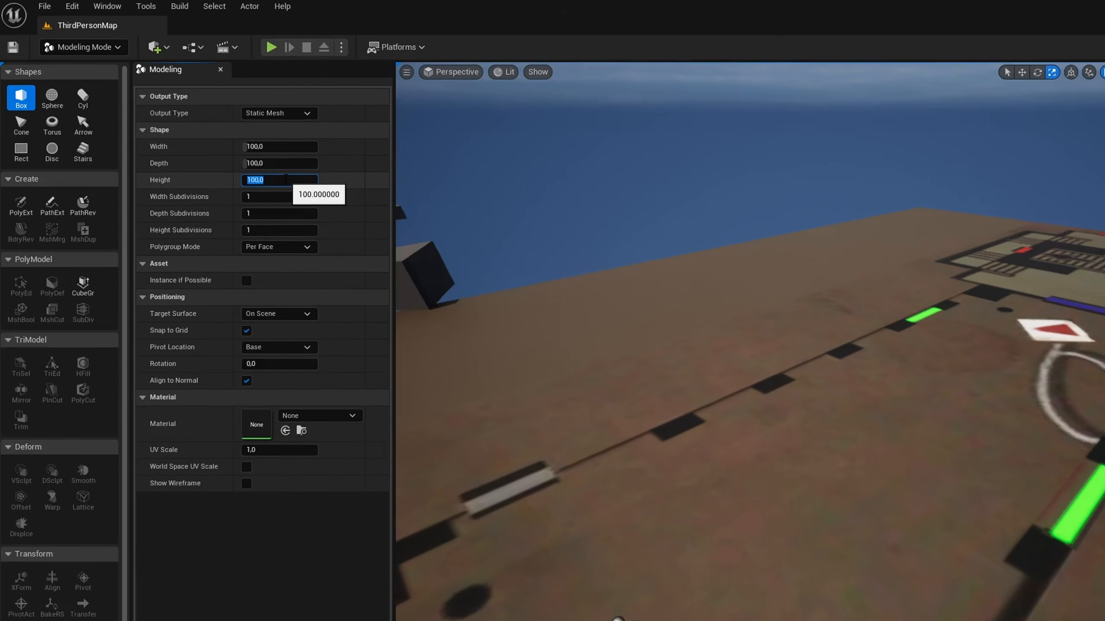
type("3")
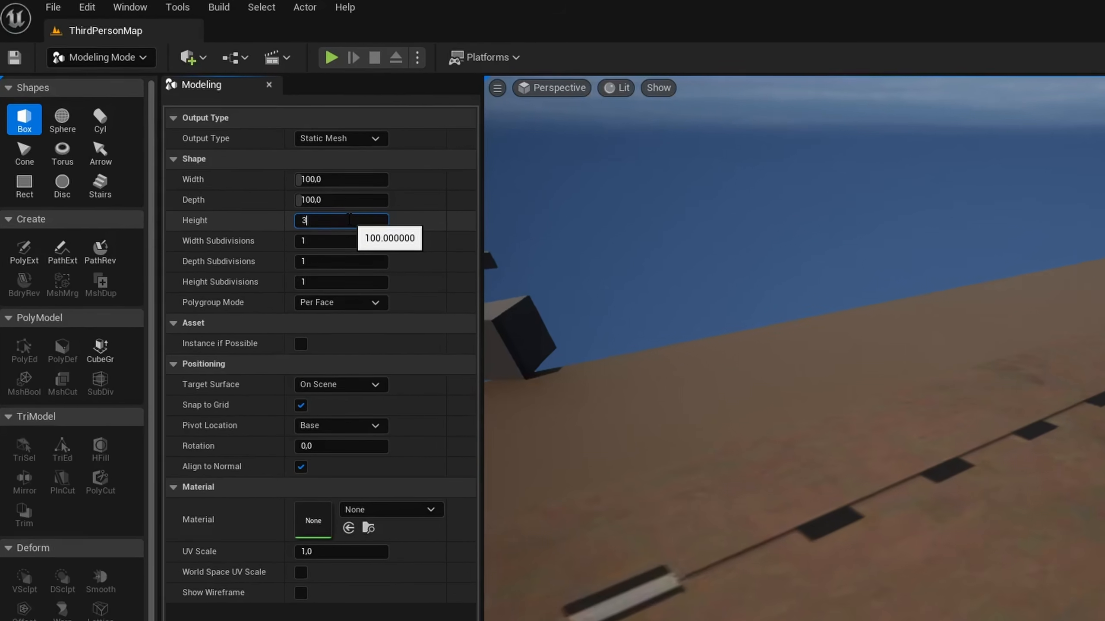
type("00")
key("Return")
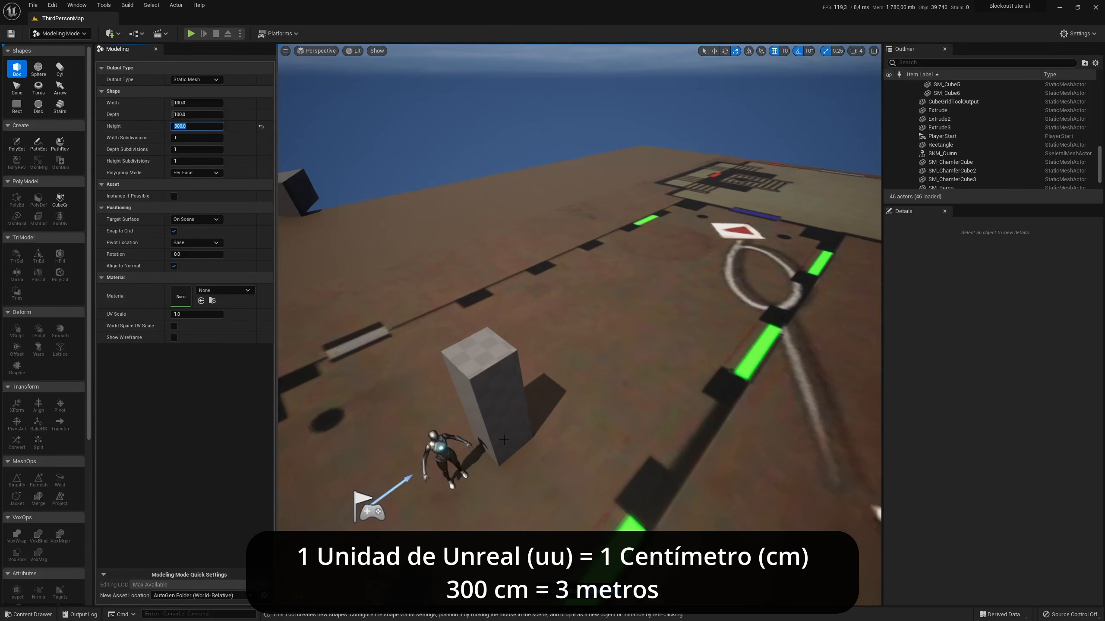
left_click(504, 440)
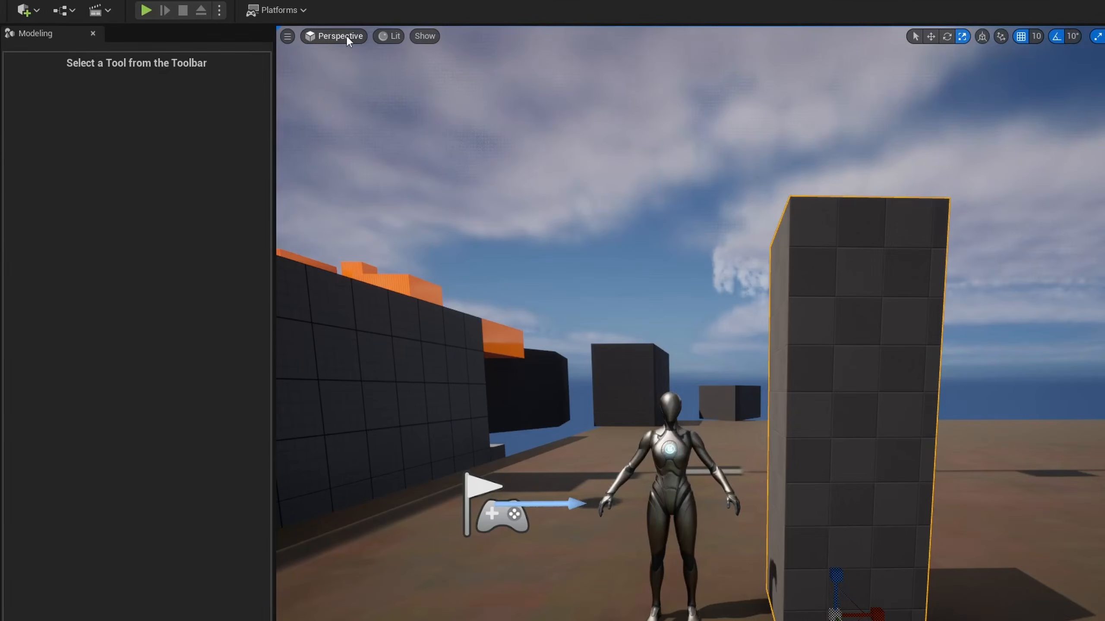
Set the viewport to the Top orthographic view with Unlit shading.
left_click(318, 50)
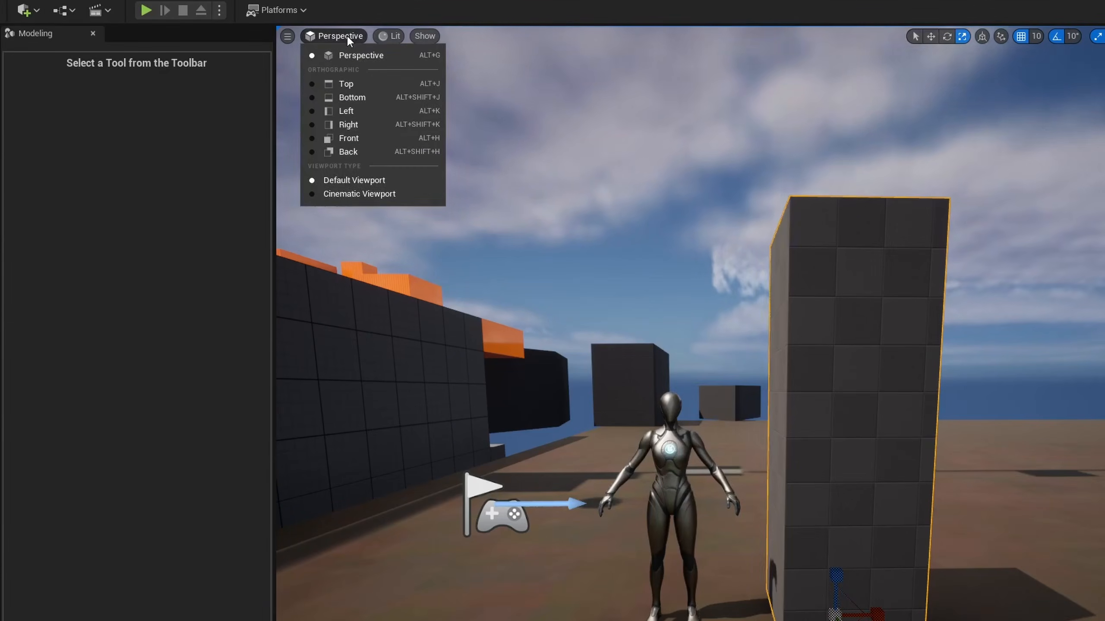
left_click(381, 83)
left_click(370, 40)
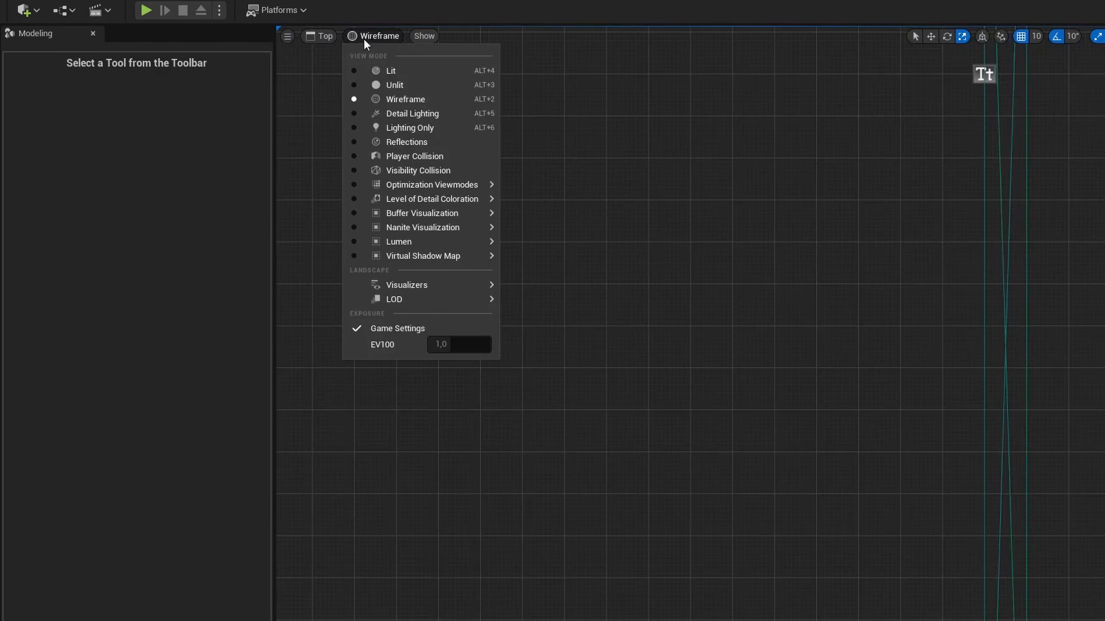
left_click(423, 85)
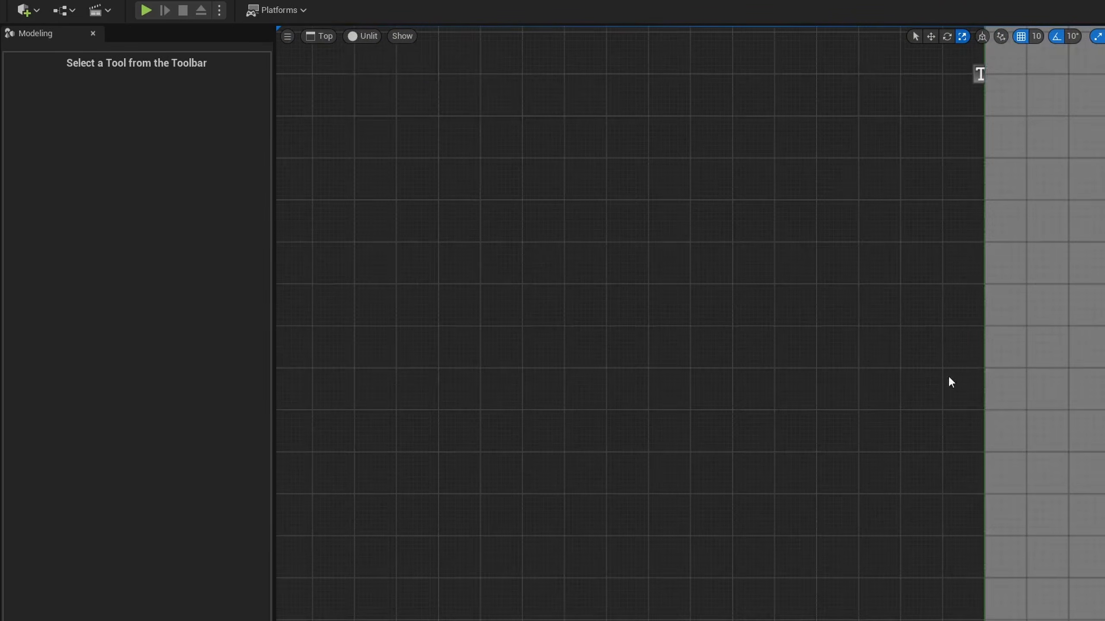
Move the box over the outer wall beside the plan's corner block, to location X 3240 and Y 1320.
scroll(999, 362, "down", 3)
right_click_drag(1036, 350, 405, 297)
scroll(712, 295, "up", 8)
right_click_drag(712, 295, 379, 600)
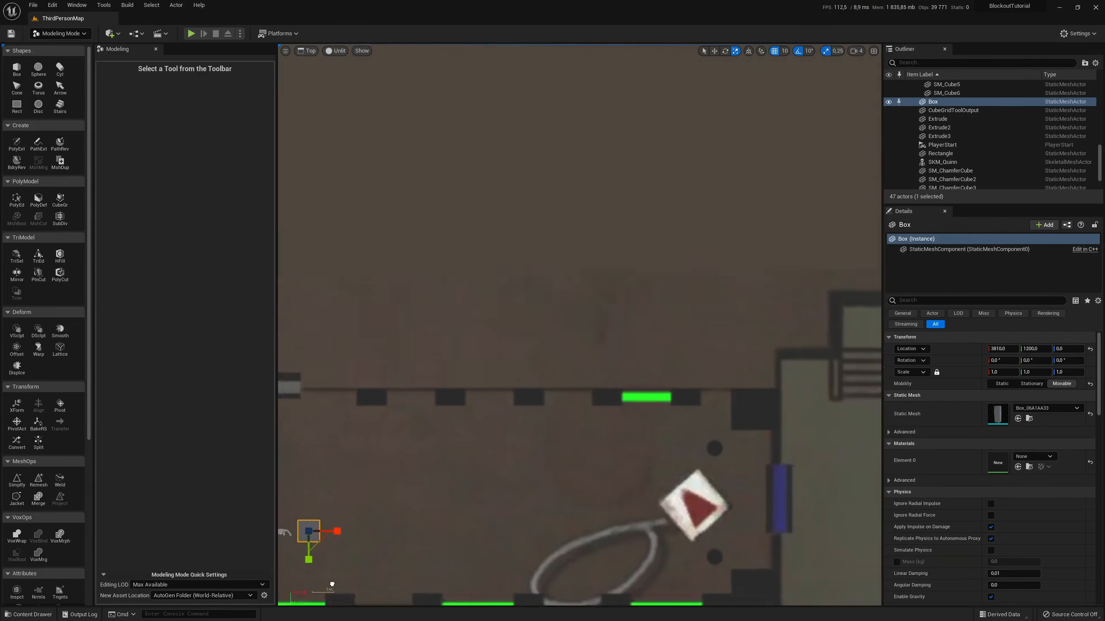
scroll(387, 556, "up", 4)
mouse_move(399, 525)
right_mouse_down()
mouse_move(444, 520)
mouse_move(404, 533)
right_mouse_up()
right_click_drag(501, 368, 542, 497)
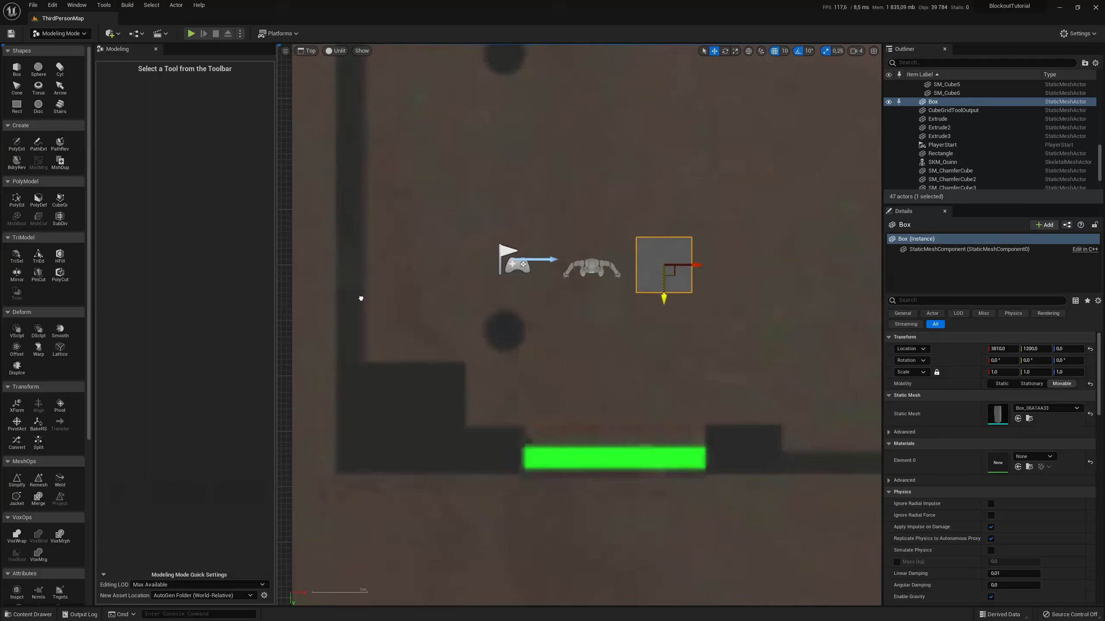
left_click_drag(360, 298, 417, 308)
left_click_drag(696, 270, 361, 366)
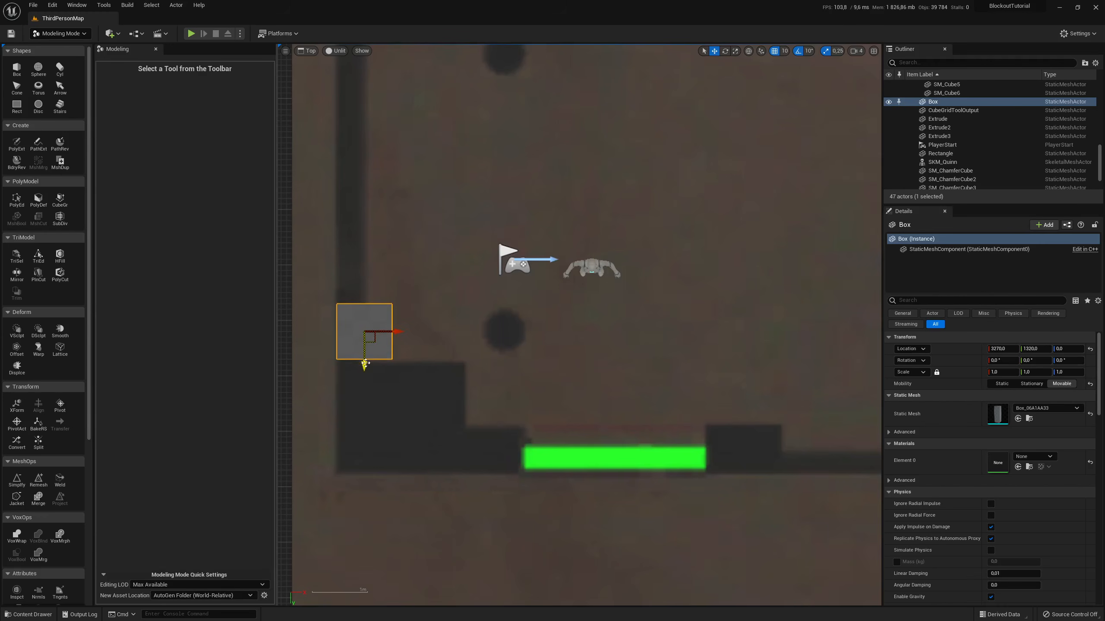
left_click_drag(396, 333, 385, 339)
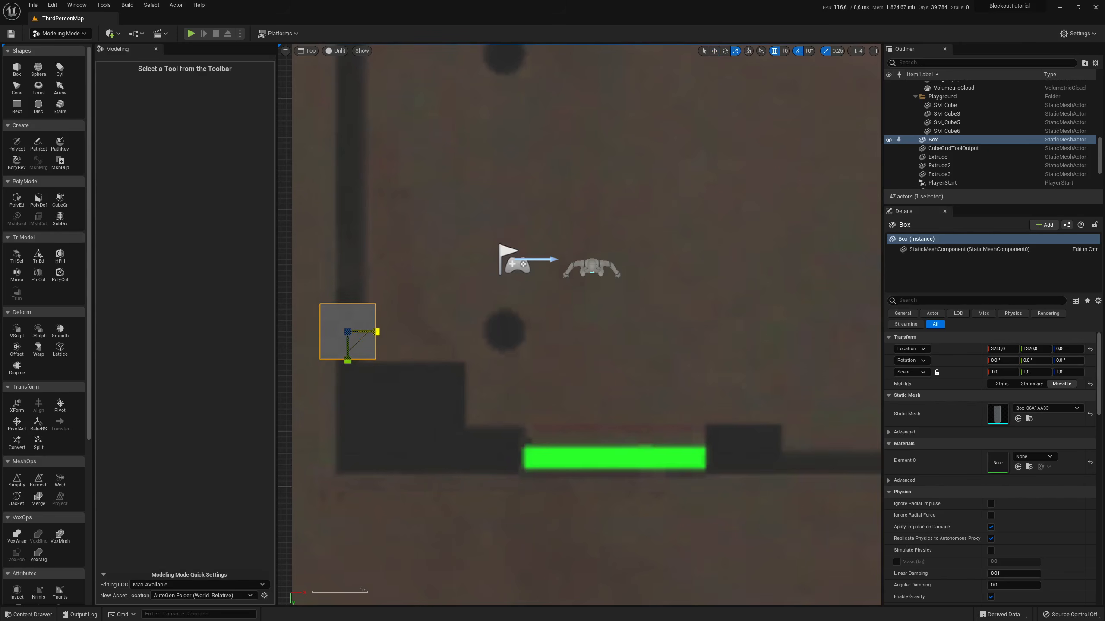
Return the viewport to the Perspective view and focus it on the box.
left_click(311, 51)
left_click(331, 64)
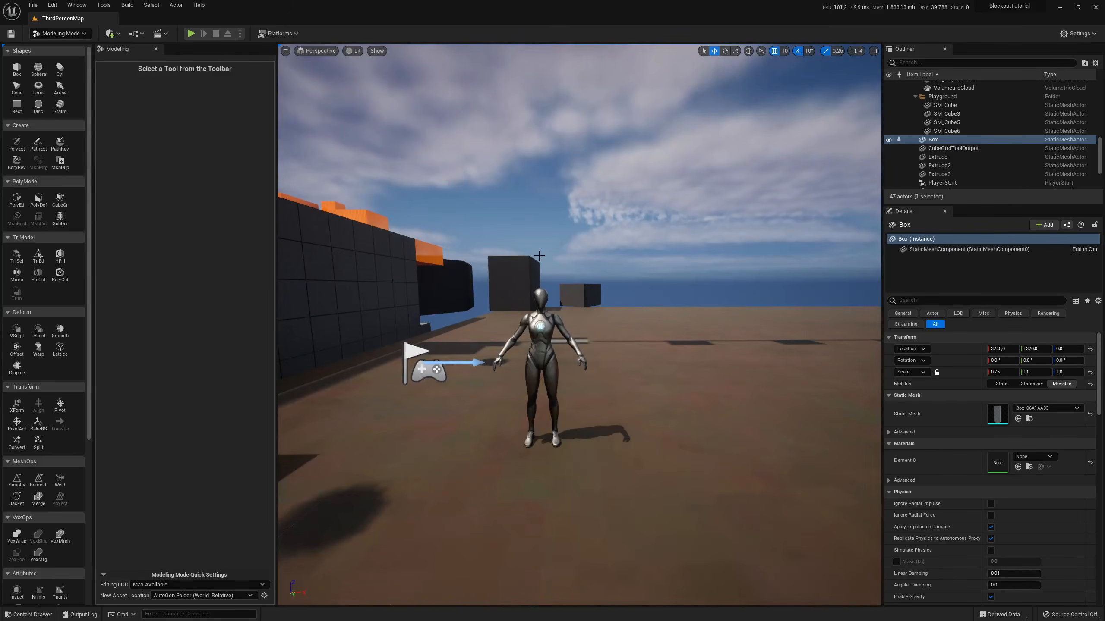
key("f")
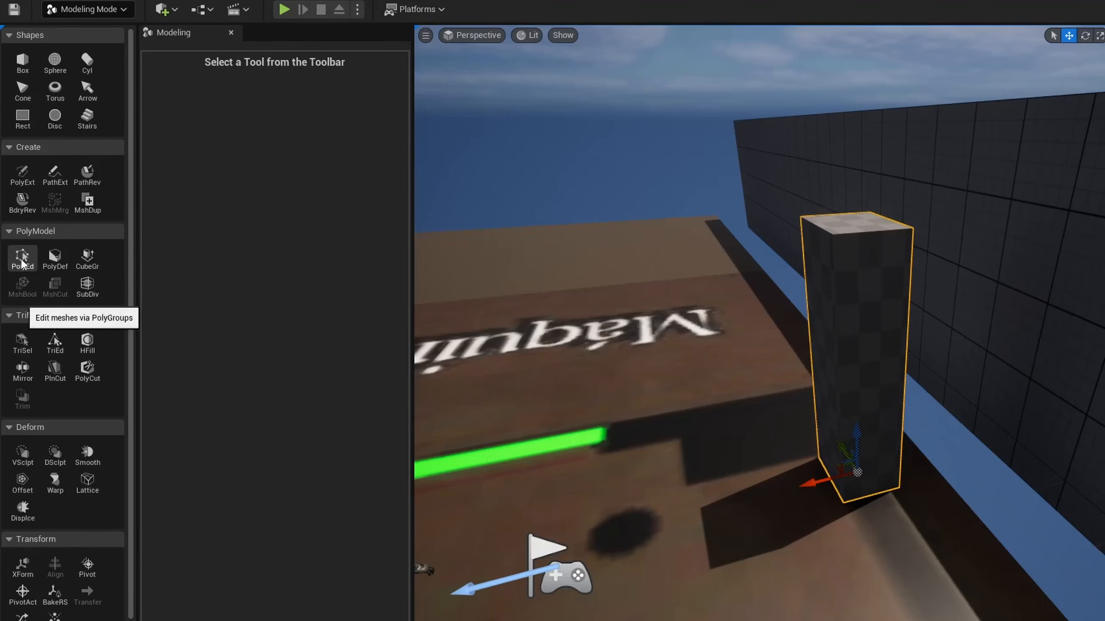
Open the box for PolyGroup editing and extrude its side face along the outer wall as far as the next corner block.
left_click(22, 260)
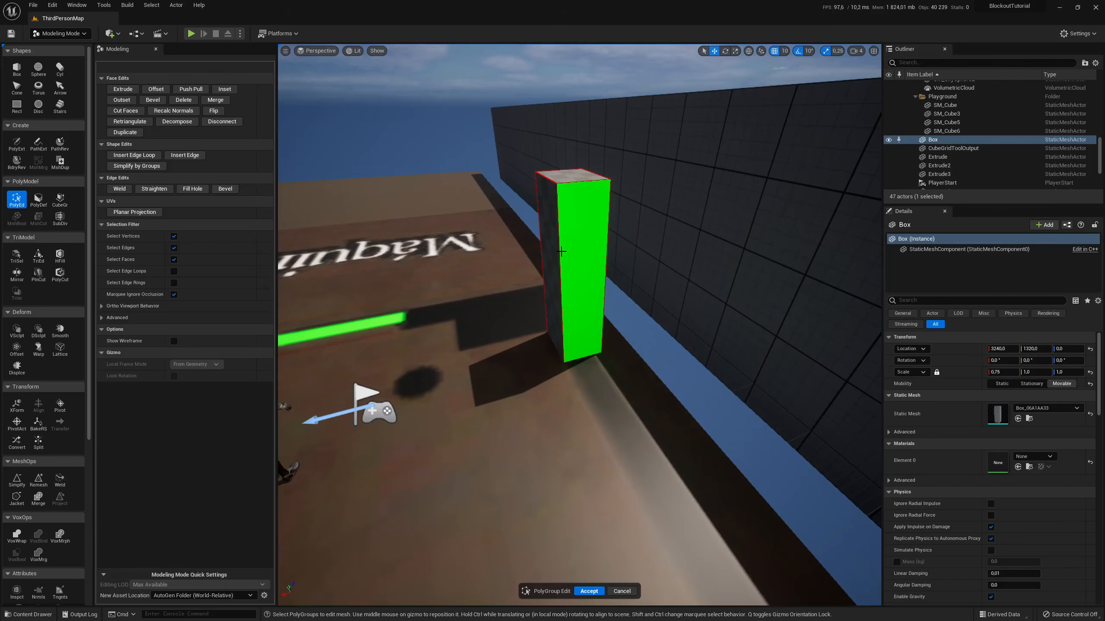
left_click(586, 234)
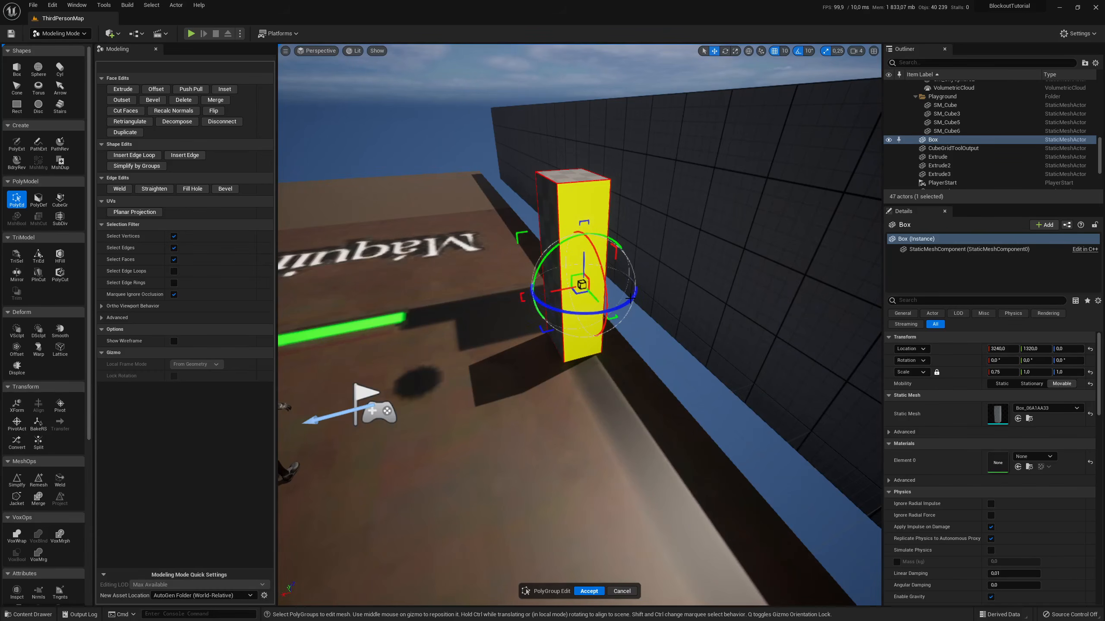
right_click_drag(638, 294, 638, 295)
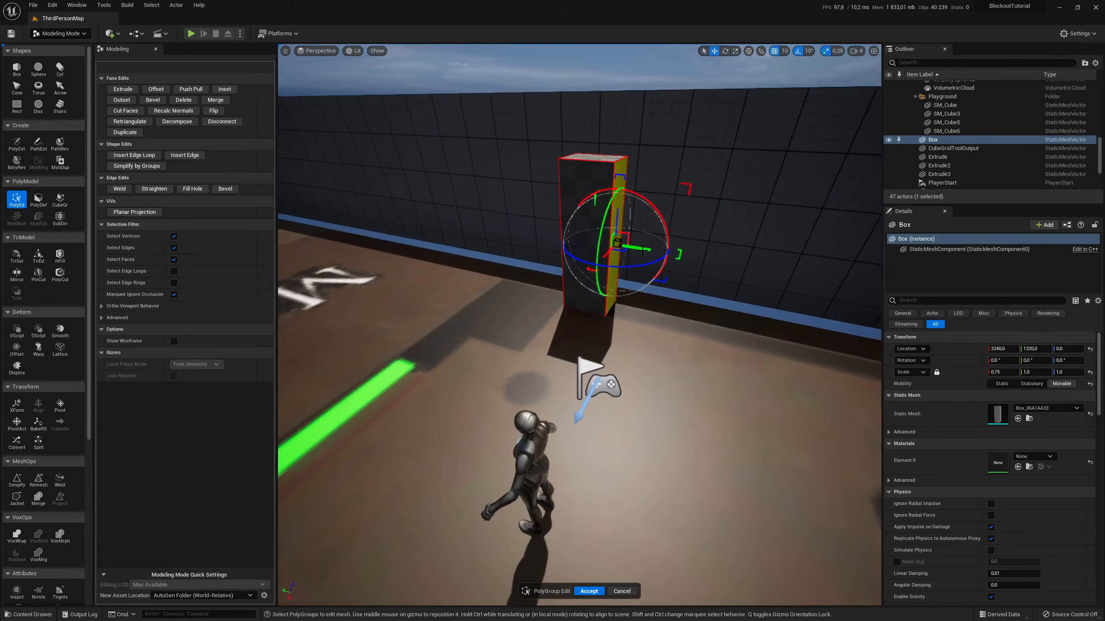
left_click_drag(641, 249, 852, 278)
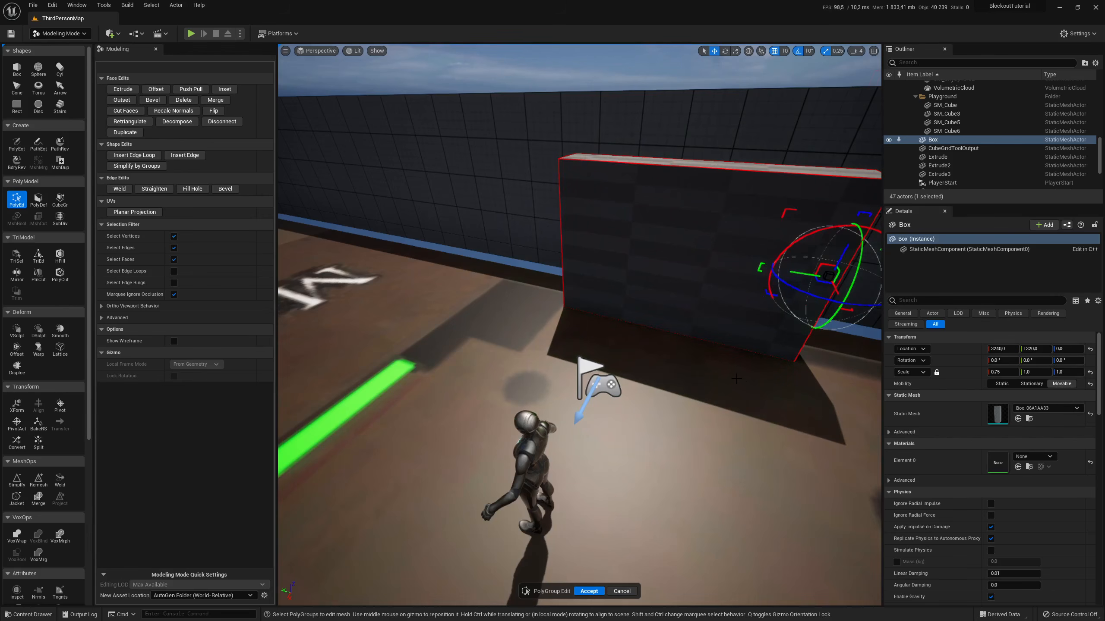
key("ctrl+z")
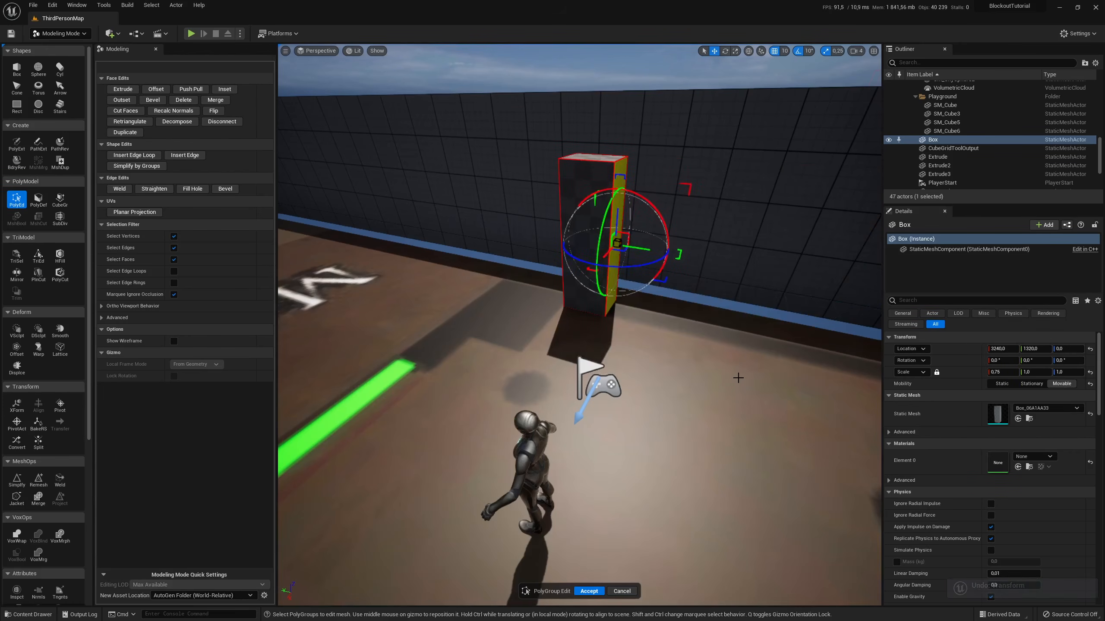
left_click(124, 90)
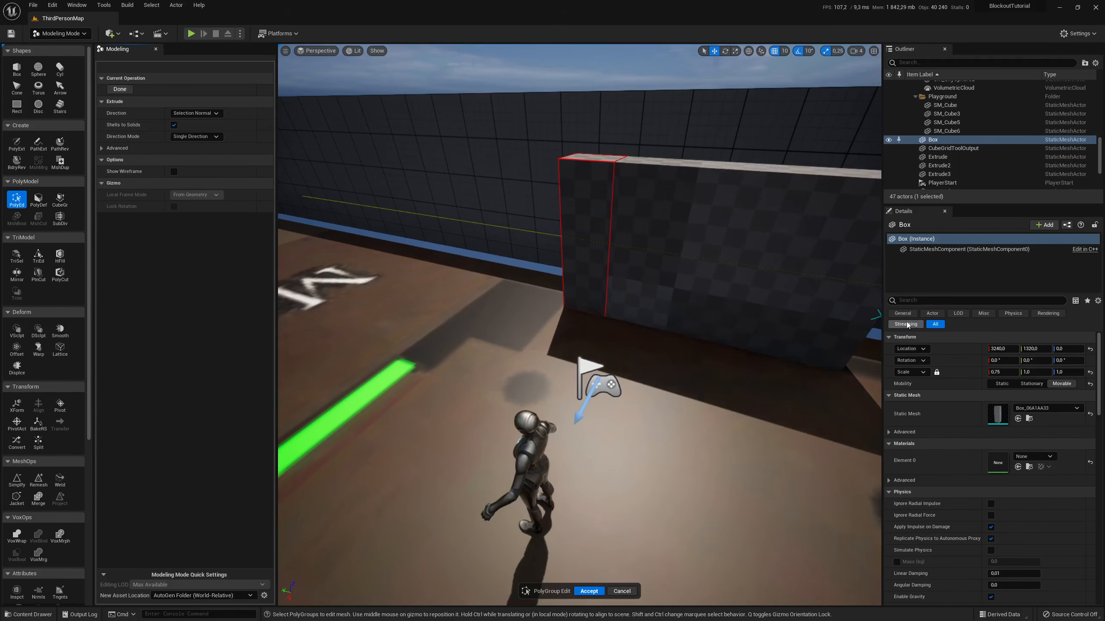
scroll(842, 320, "down", 6)
left_click(824, 326)
right_click_drag(824, 327, 874, 325)
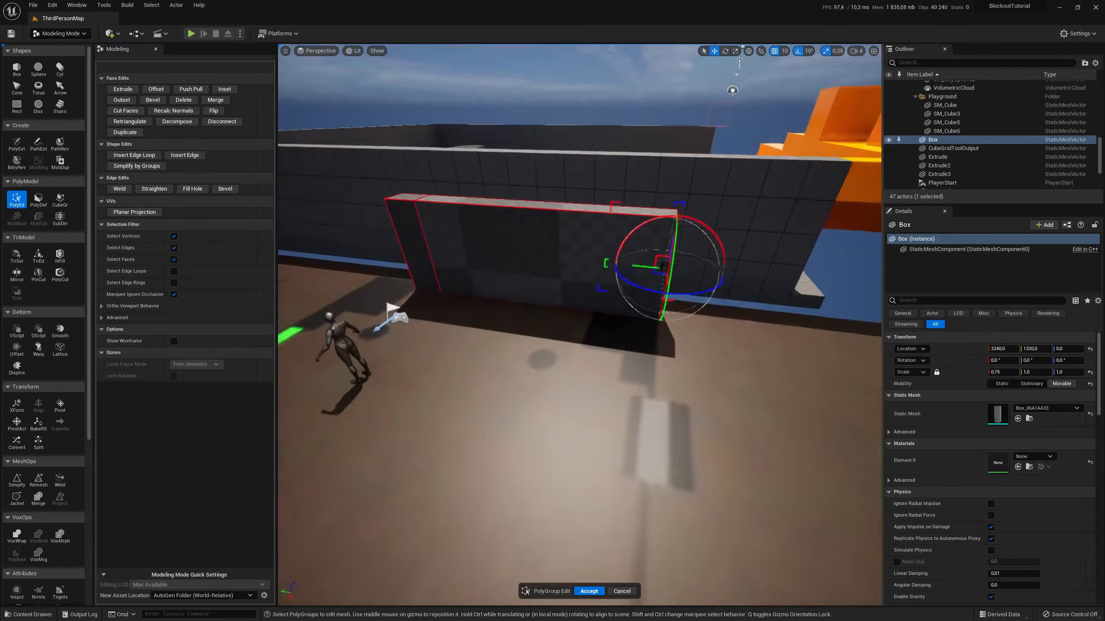
Insert a vertical edge loop near the far end of the wall, marking off the width of the corner block.
right_click_drag(678, 326, 681, 373)
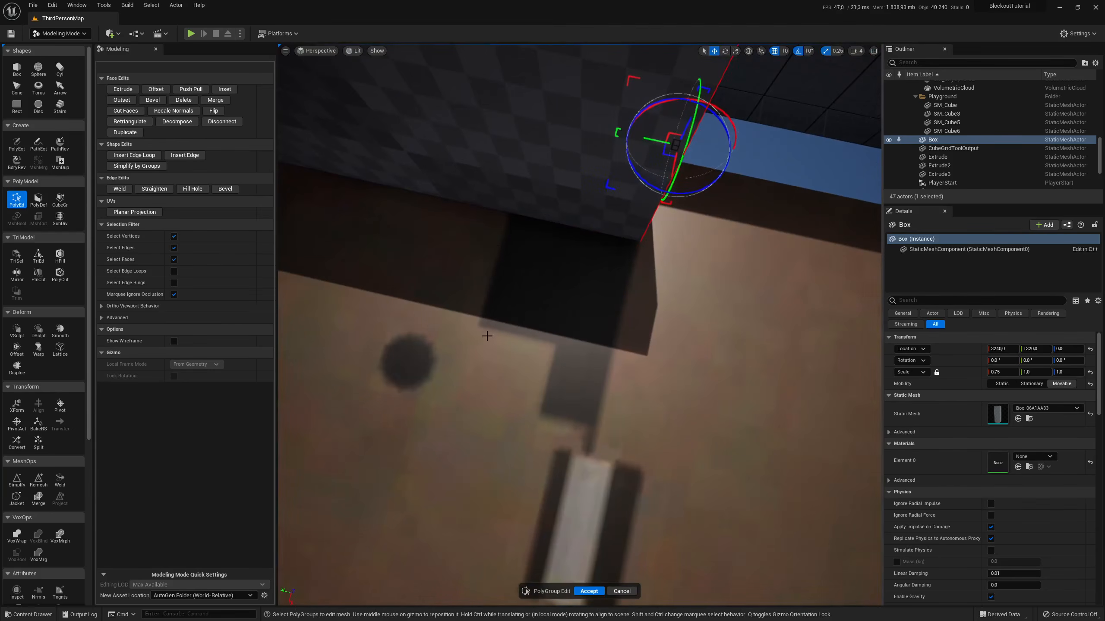
right_click_drag(603, 359, 626, 358)
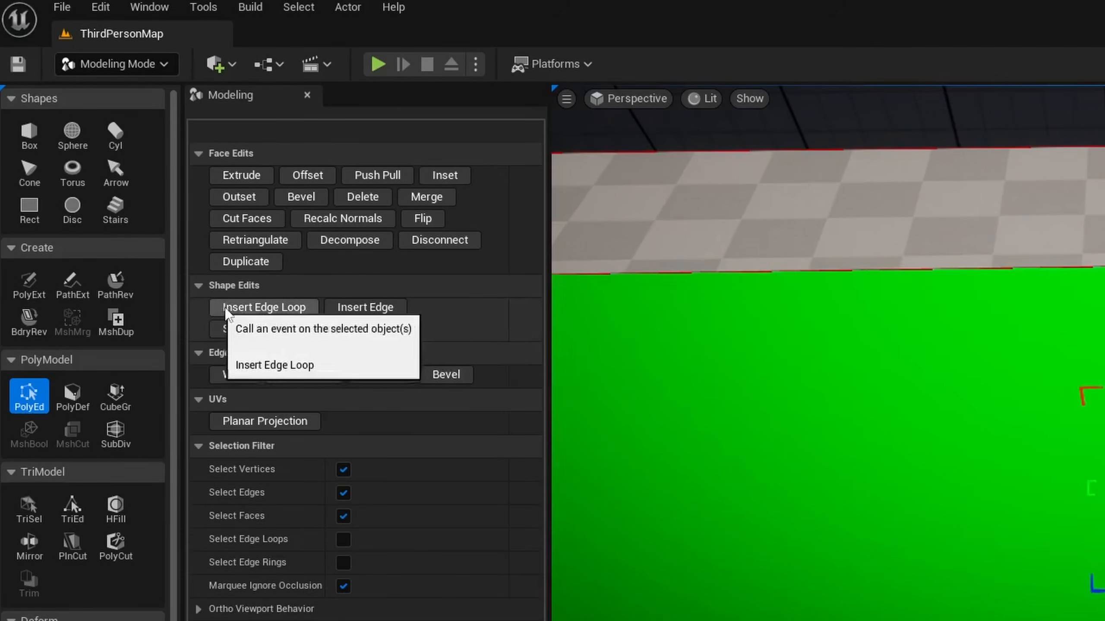
left_click(254, 315)
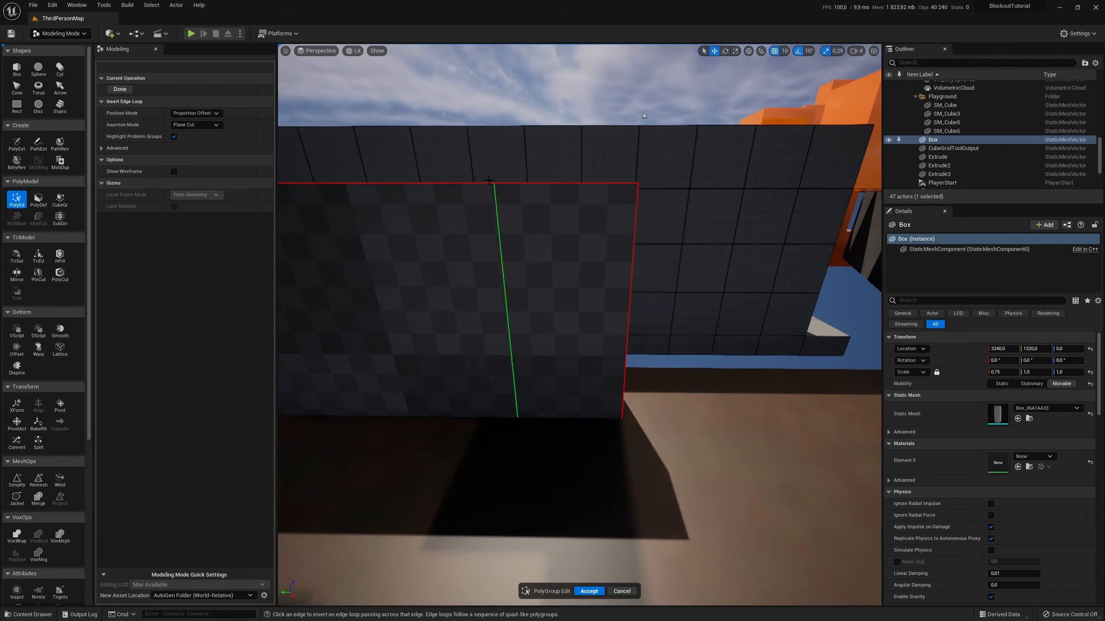
left_click(443, 187)
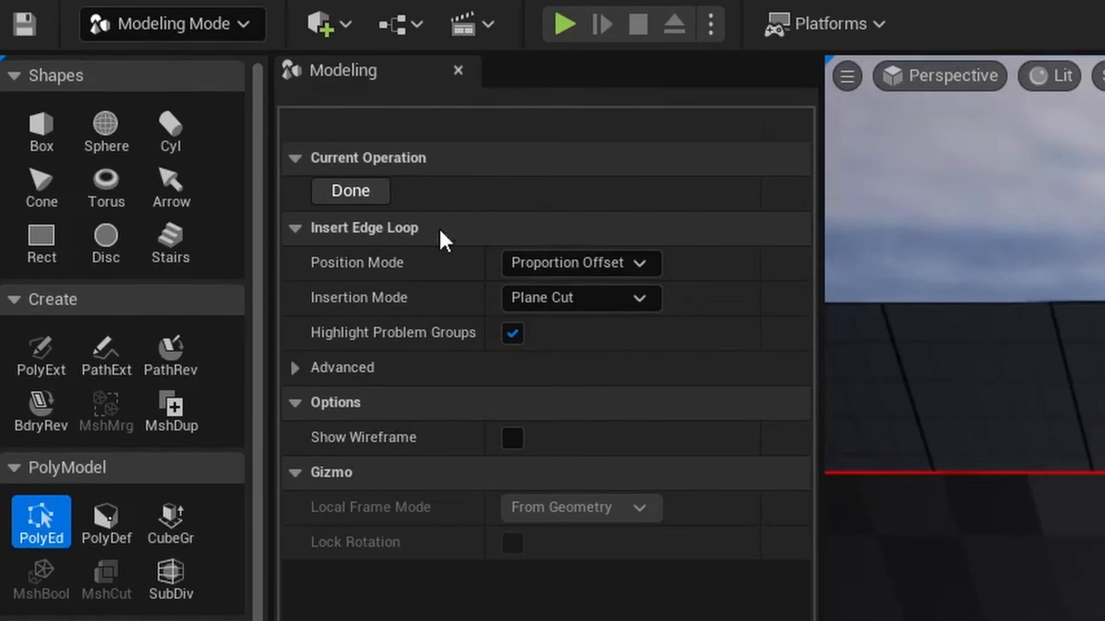
left_click(119, 90)
Extrude the wall's end section inward over the floor plan to form the corner block.
left_click(549, 259)
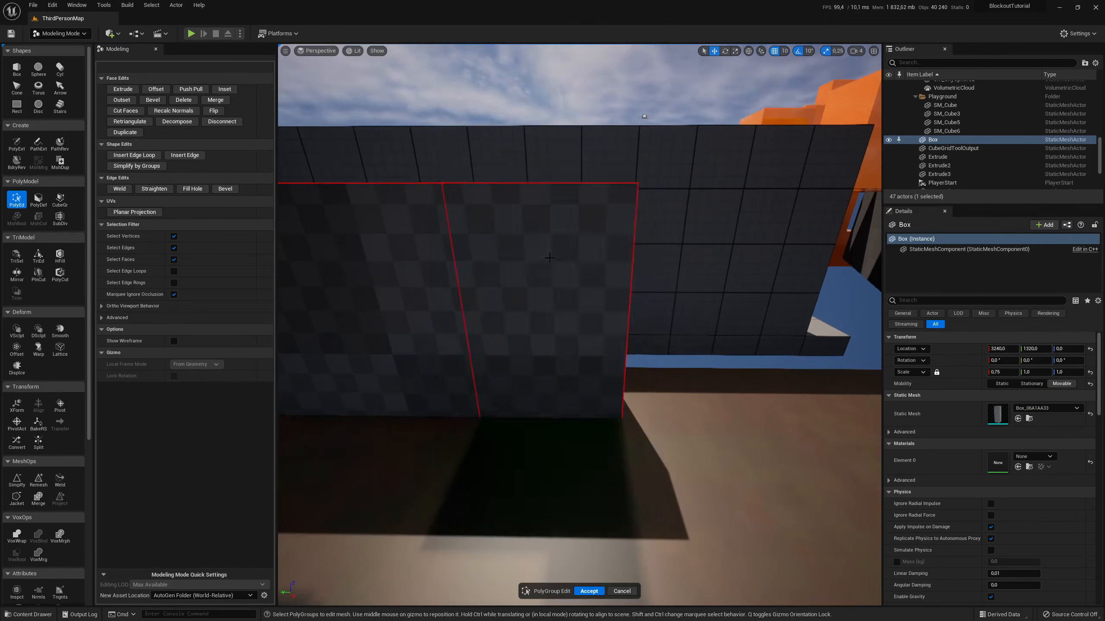
left_click(123, 89)
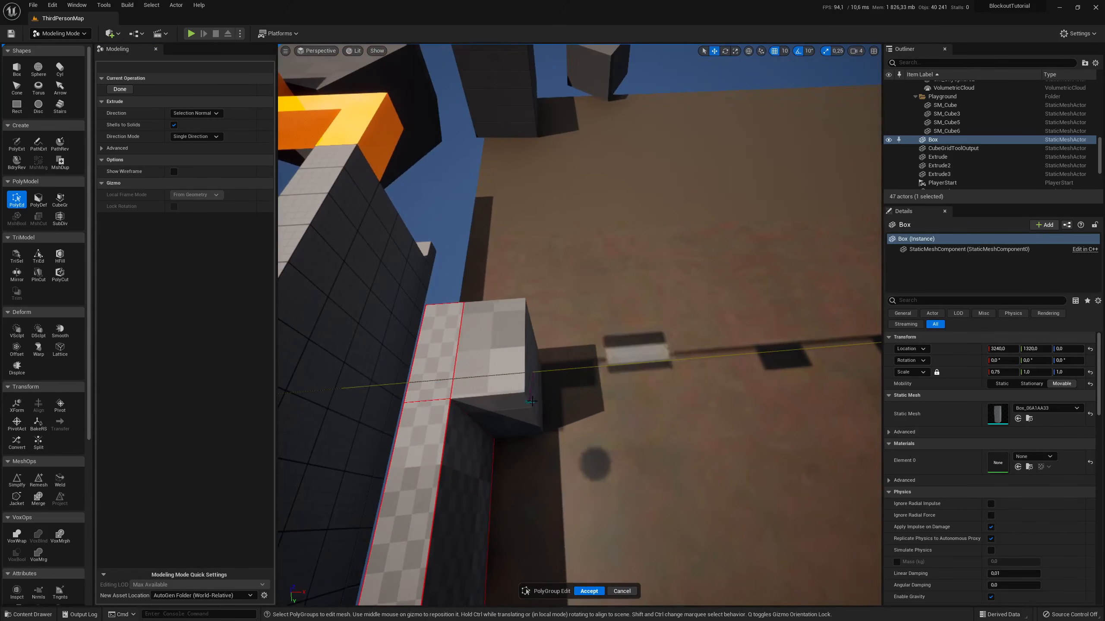
left_click(559, 401)
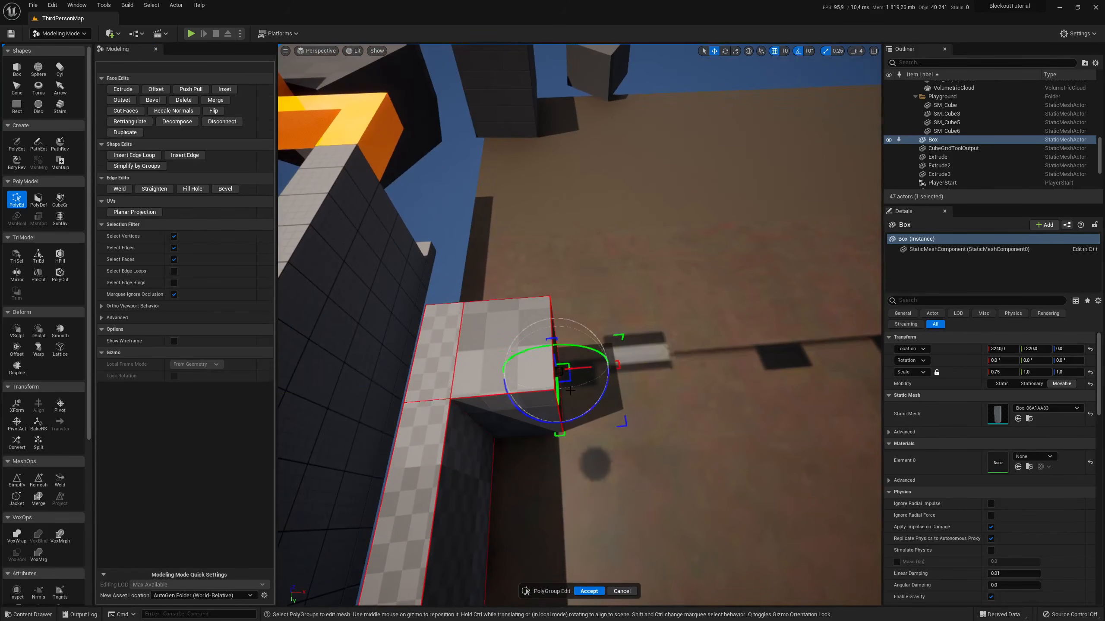
Split the corner block's extruded face with a vertical edge loop and extrude its outer half toward the opening on the plan.
right_click_drag(559, 402, 524, 430)
key("s")
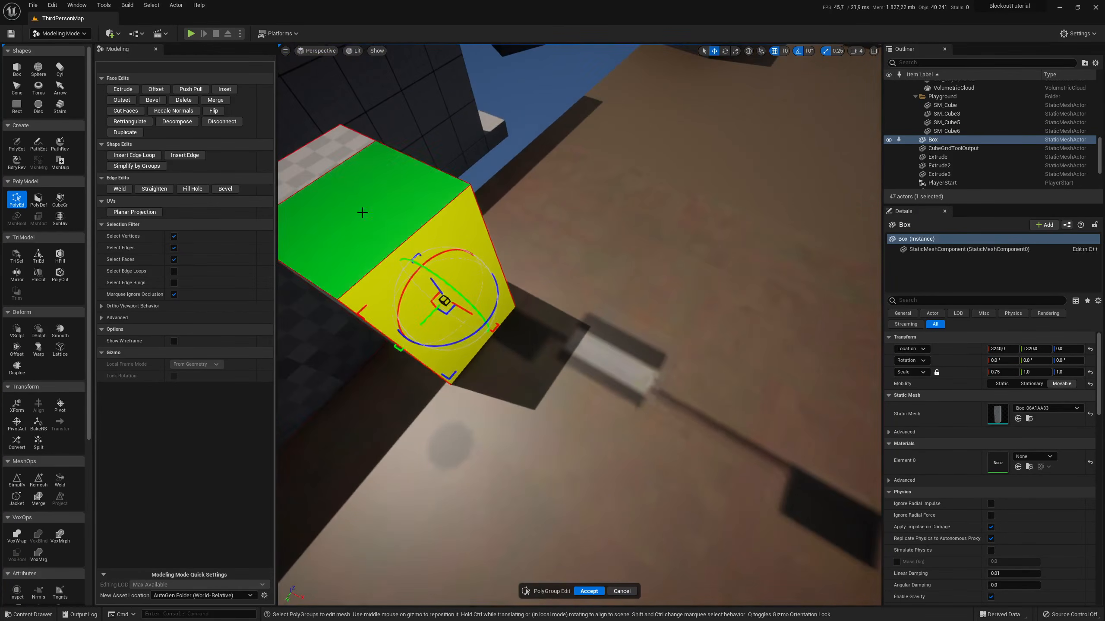
left_click(133, 155)
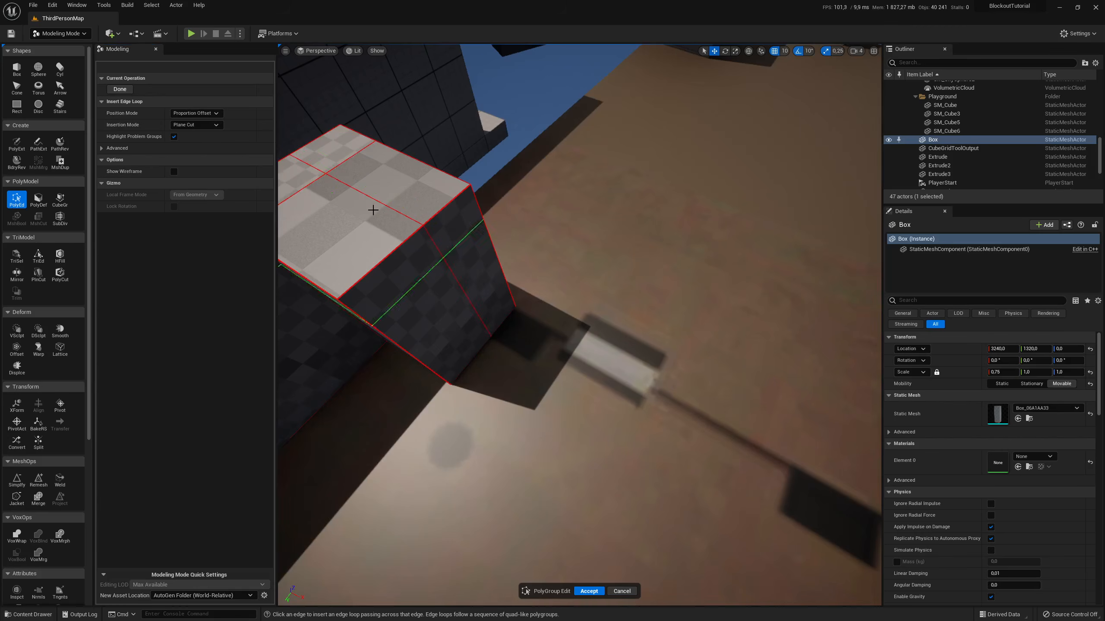
left_click(120, 89)
left_click(476, 271)
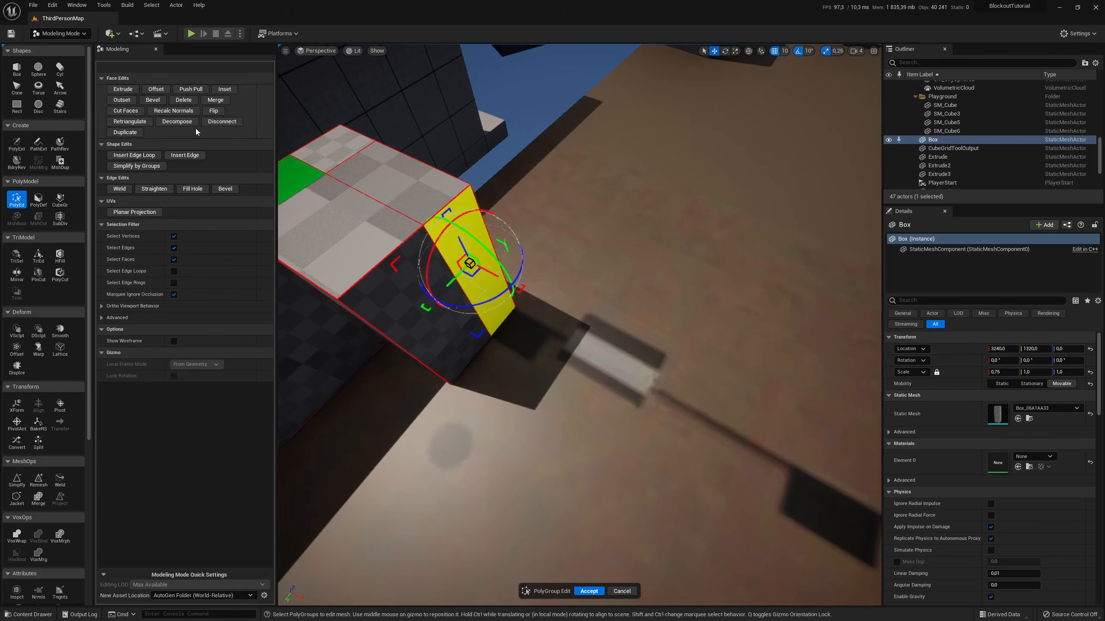
left_click(122, 89)
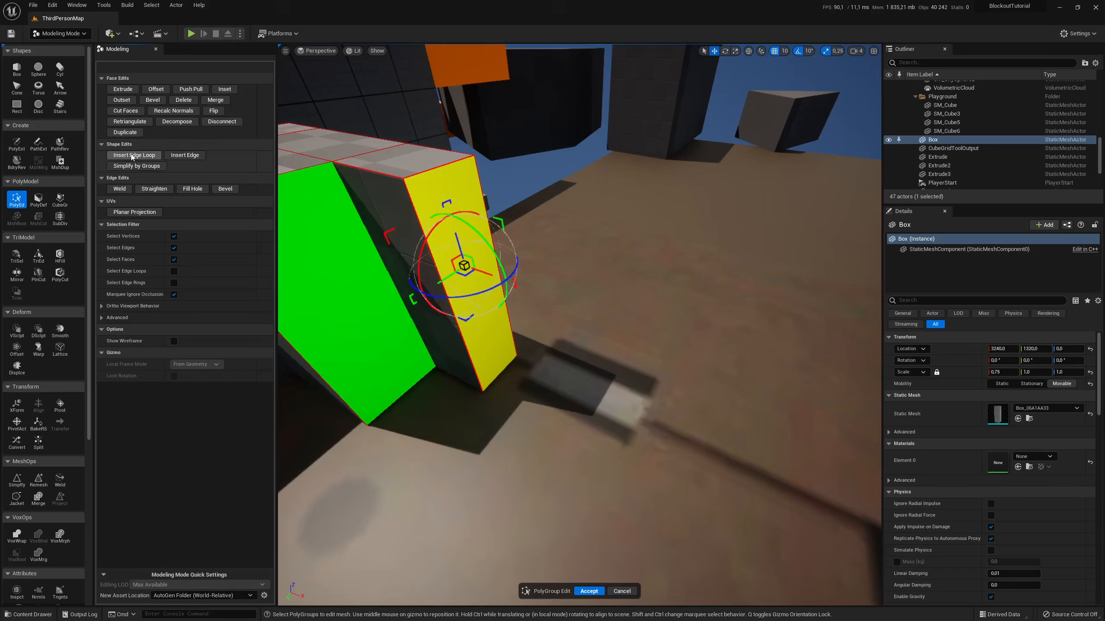
Divide the newly extruded end face with another vertical edge loop and extrude its outer half up to the start of the opening.
left_click(134, 155)
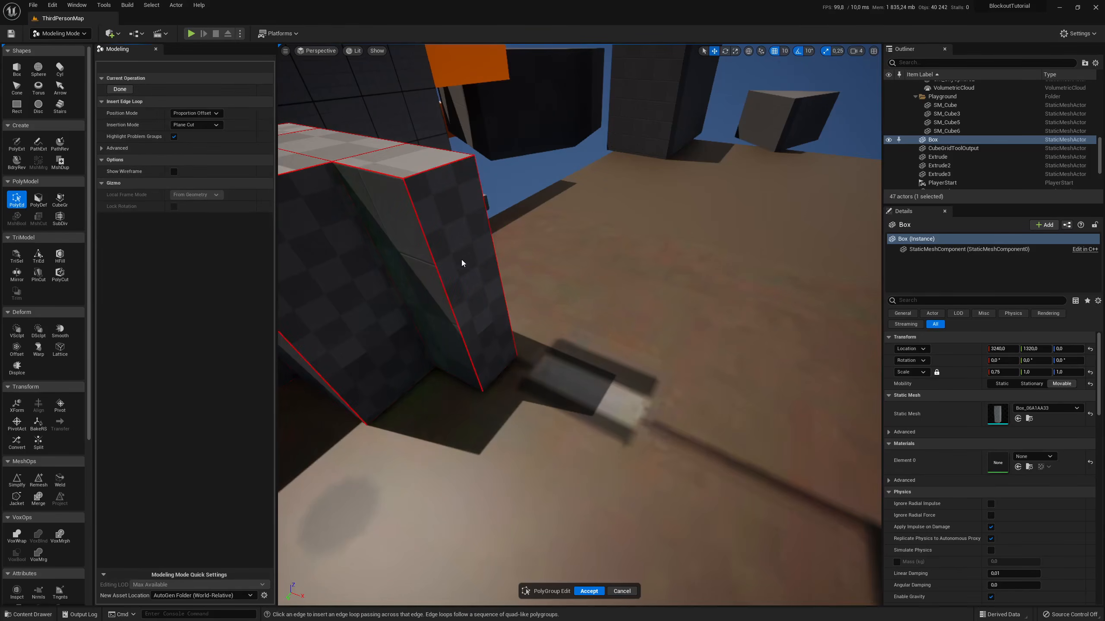
left_click(446, 156)
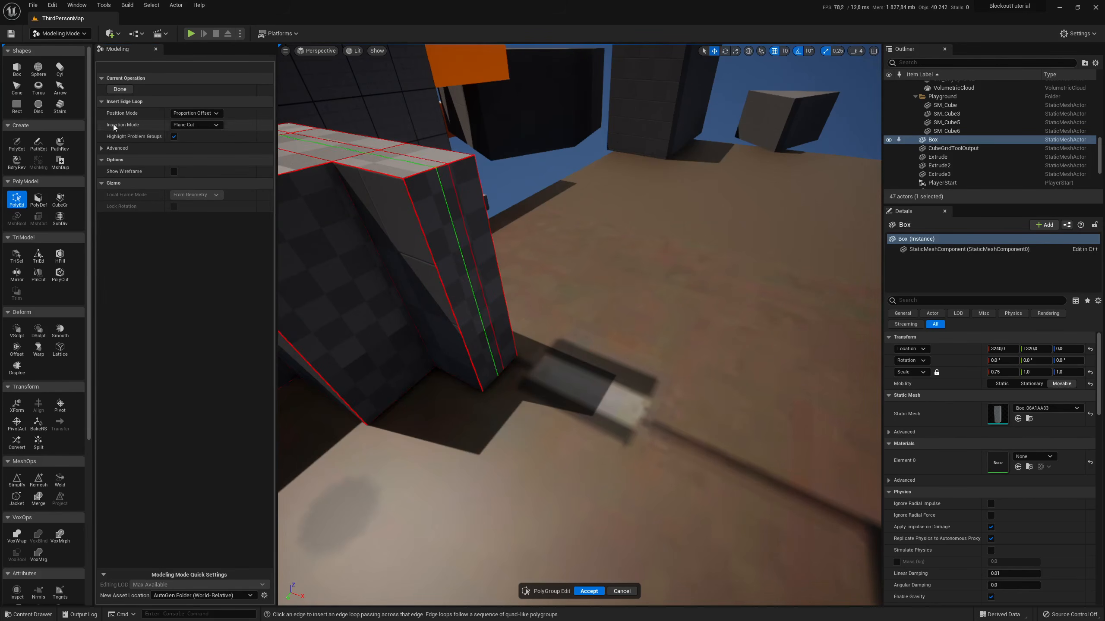
left_click(120, 89)
left_click(133, 89)
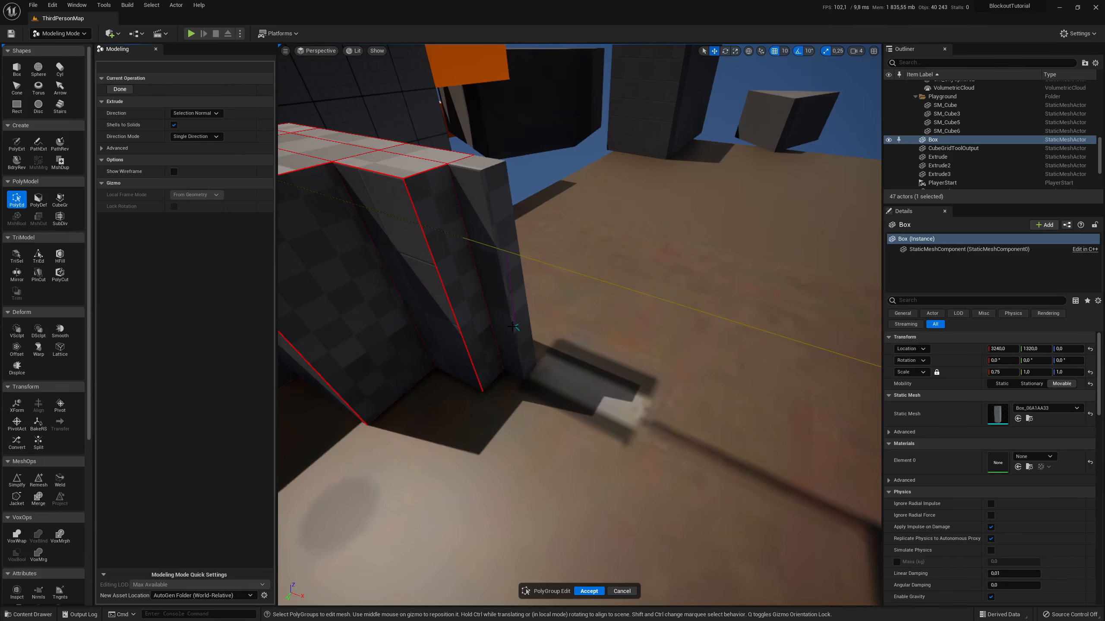
left_click(513, 327)
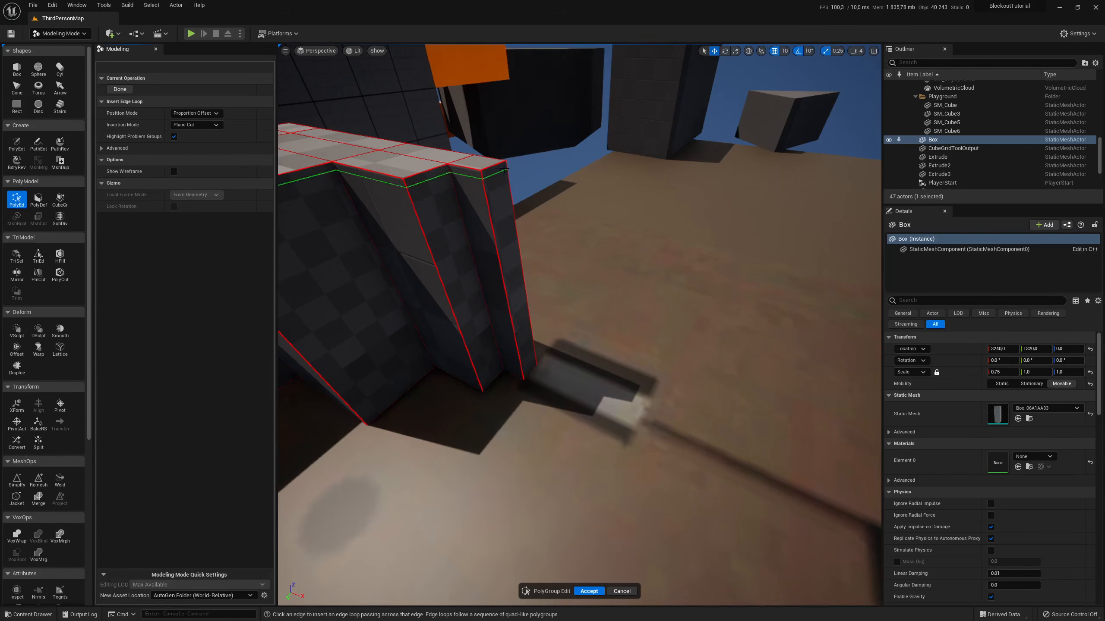
Insert a horizontal edge loop near the top of the end face and extrude the upper section across the opening as a lintel.
left_click(488, 198)
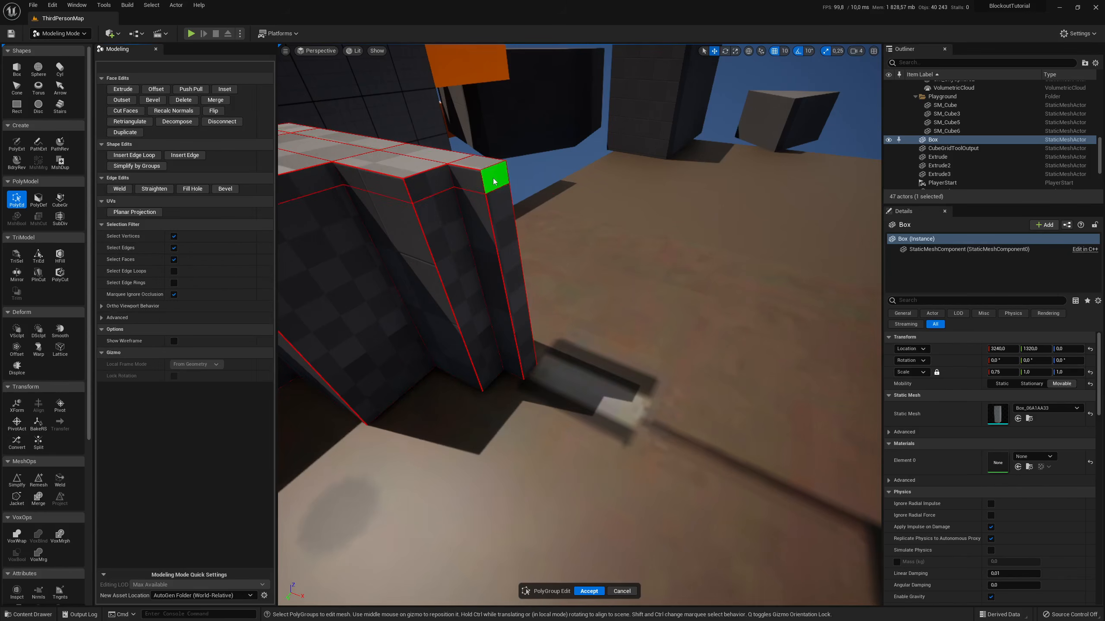
left_click(497, 170)
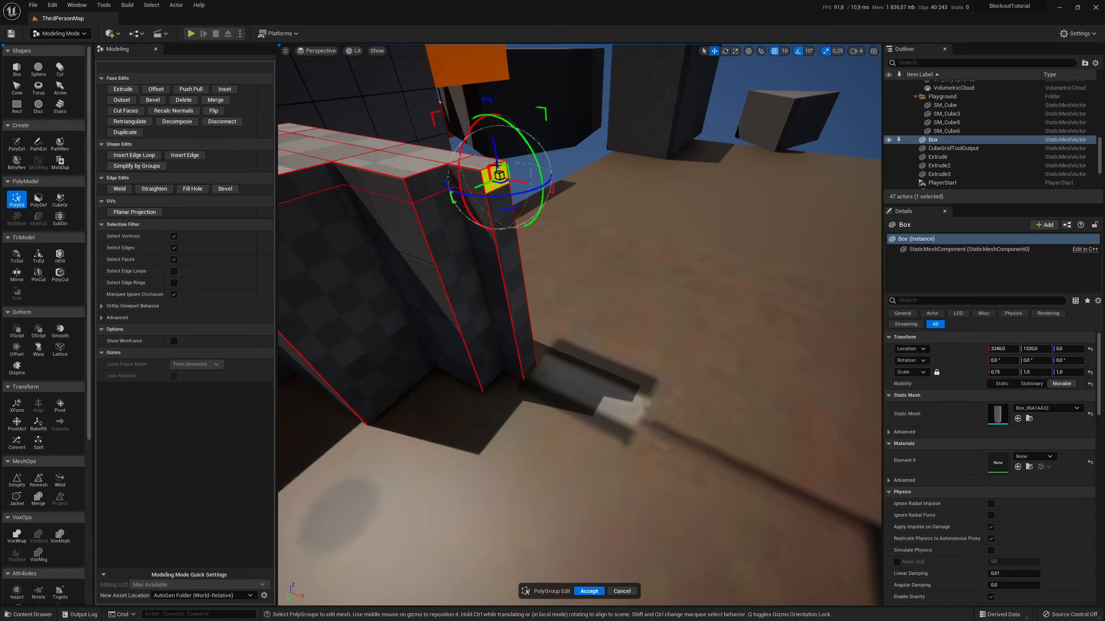
left_click(123, 89)
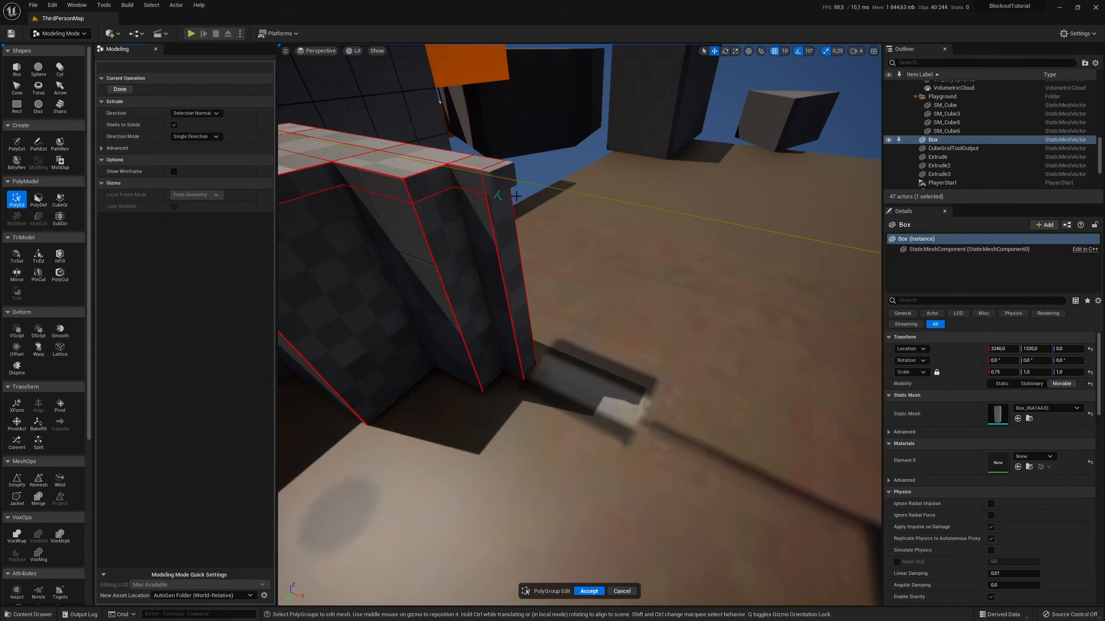
key("alt+j")
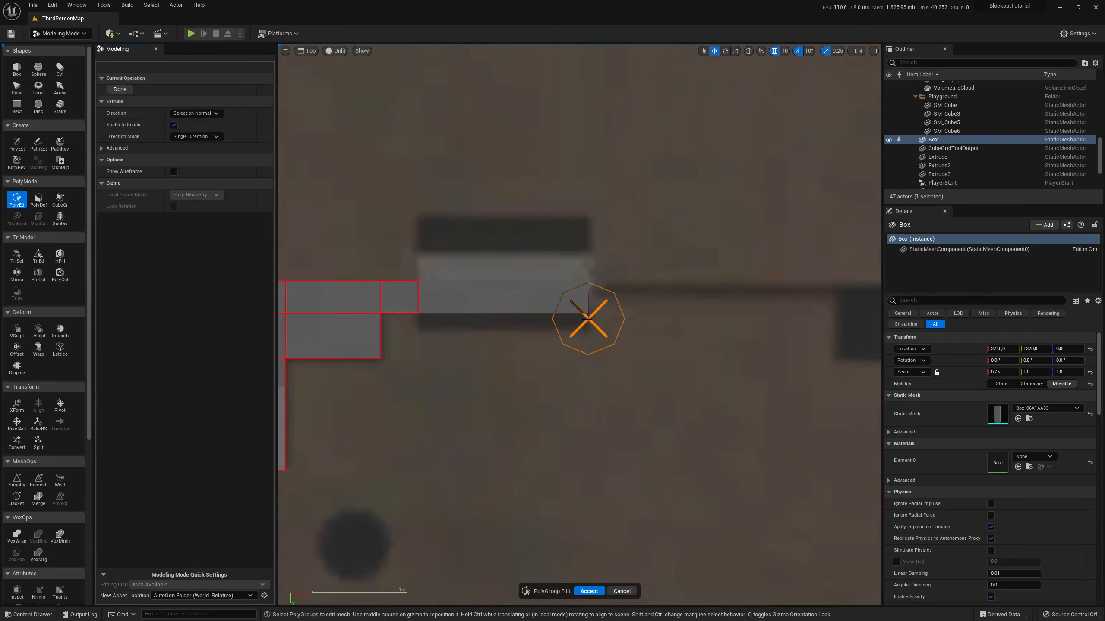
left_click(588, 319)
Extend the lintel by a short column-wide segment and extrude that segment's underside down to the floor.
scroll(587, 318, "up", 2)
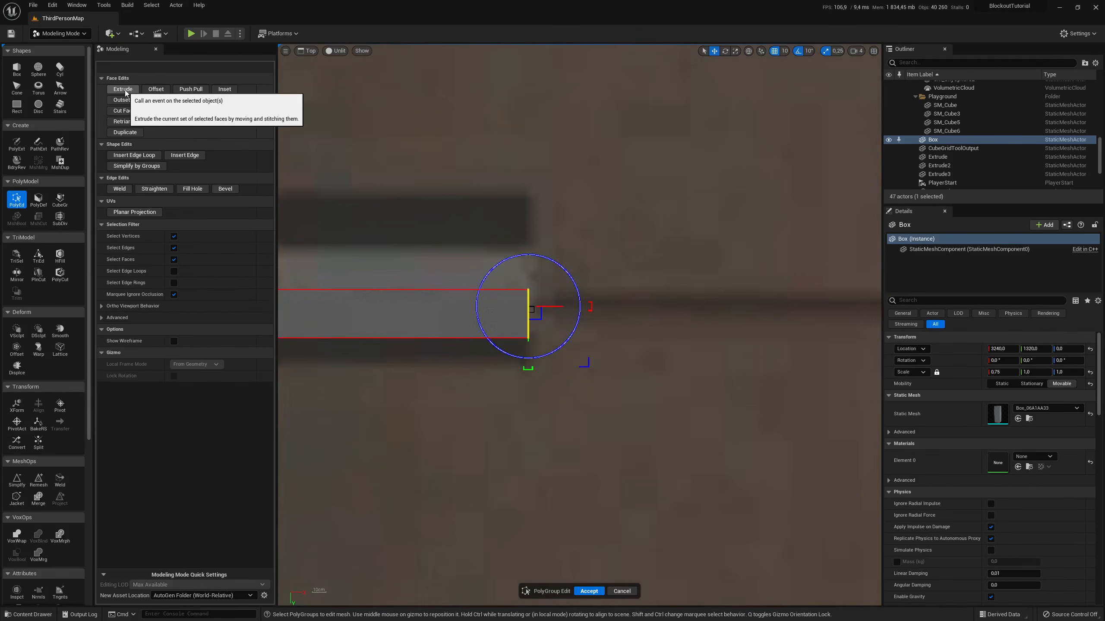
left_click(123, 89)
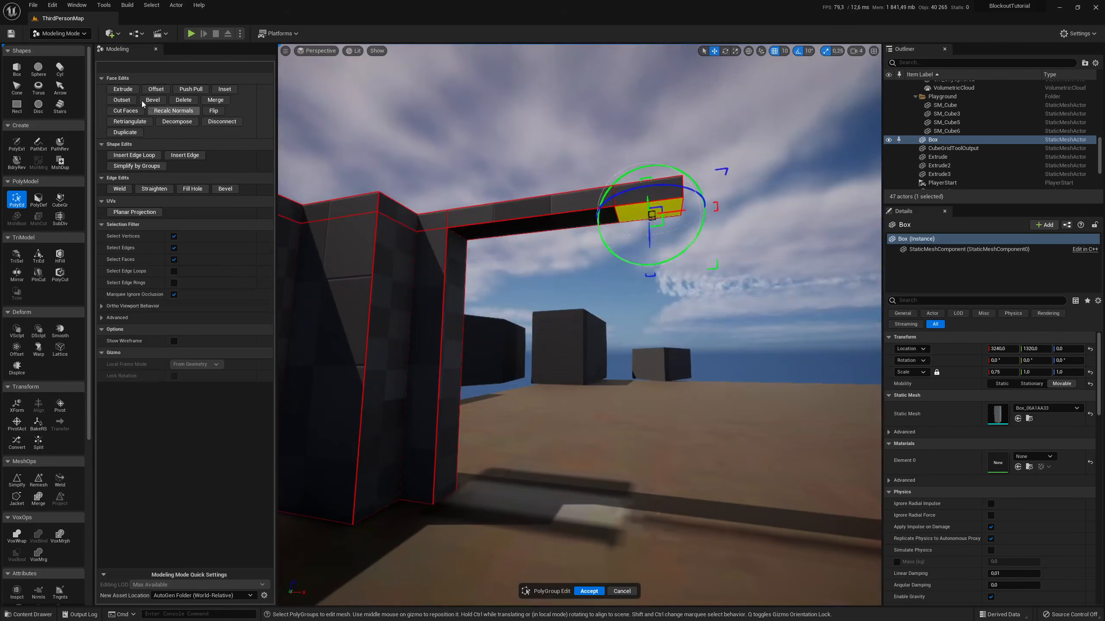
left_click(130, 91)
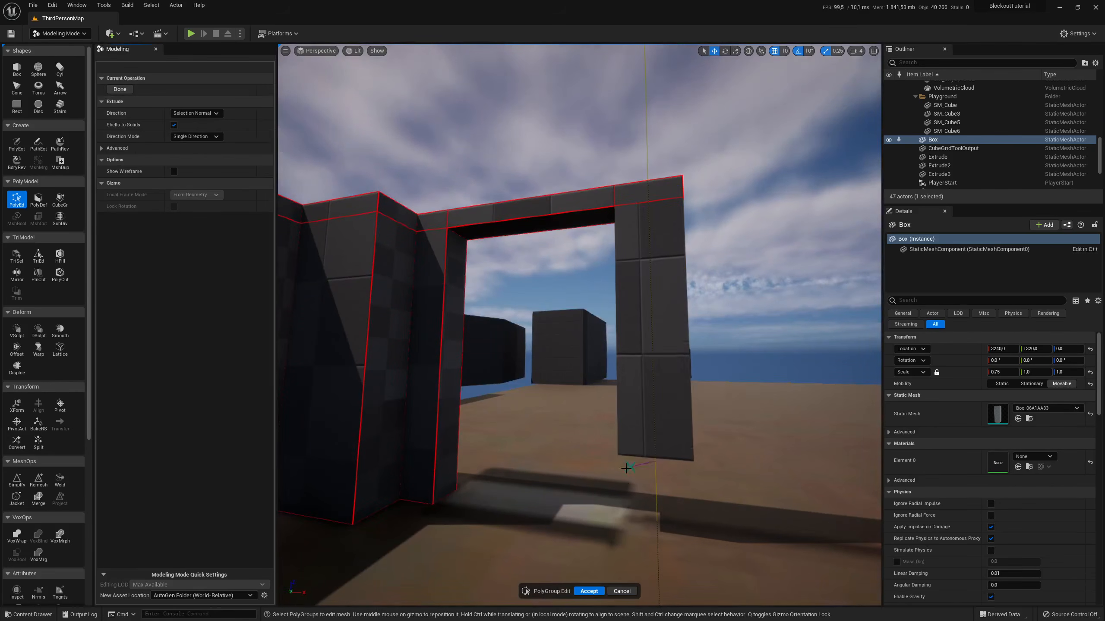
left_click(656, 542)
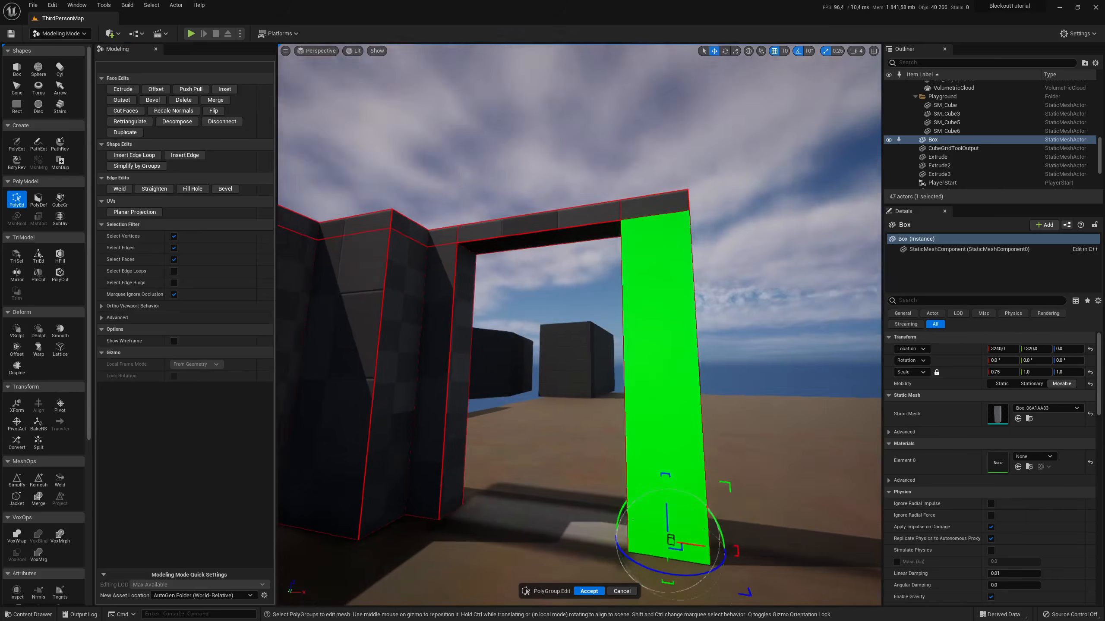
Extrude the column and lintel end faces together to continue the wall, and extrude a pilaster level with the neighbouring one.
mouse_move(583, 210)
right_mouse_down()
mouse_move(617, 361)
mouse_move(583, 211)
right_mouse_up()
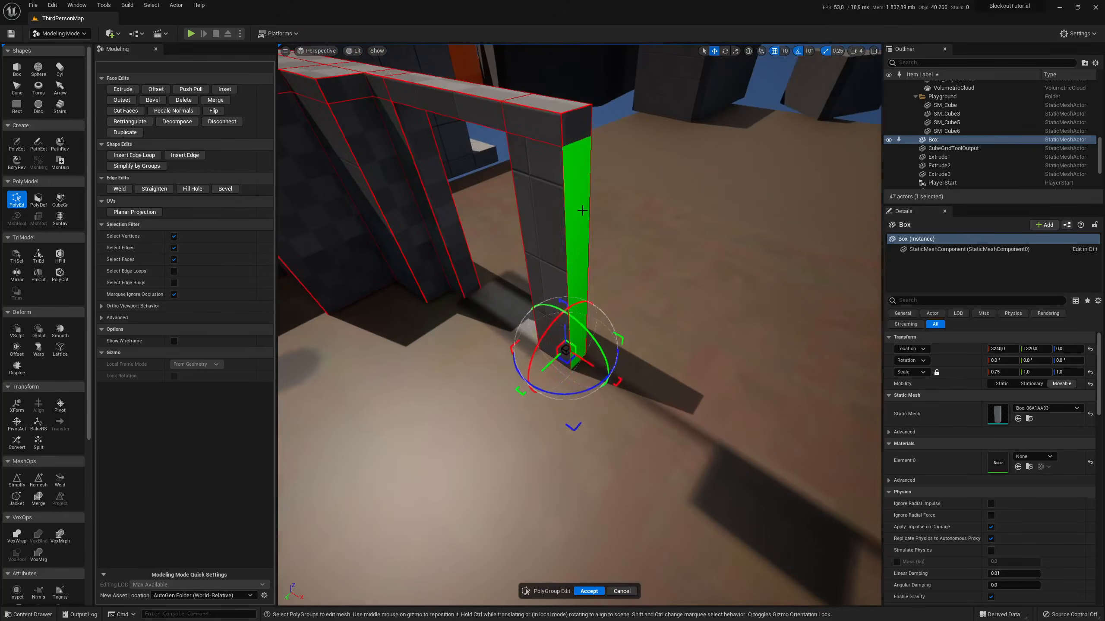
left_click(582, 208)
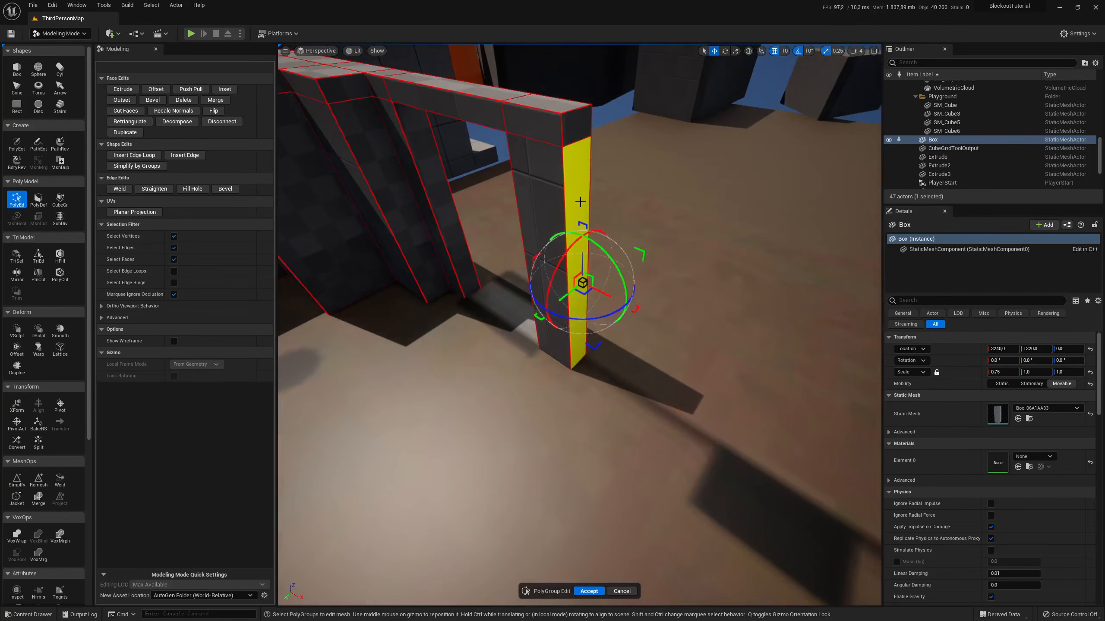
left_click(579, 131, "shift")
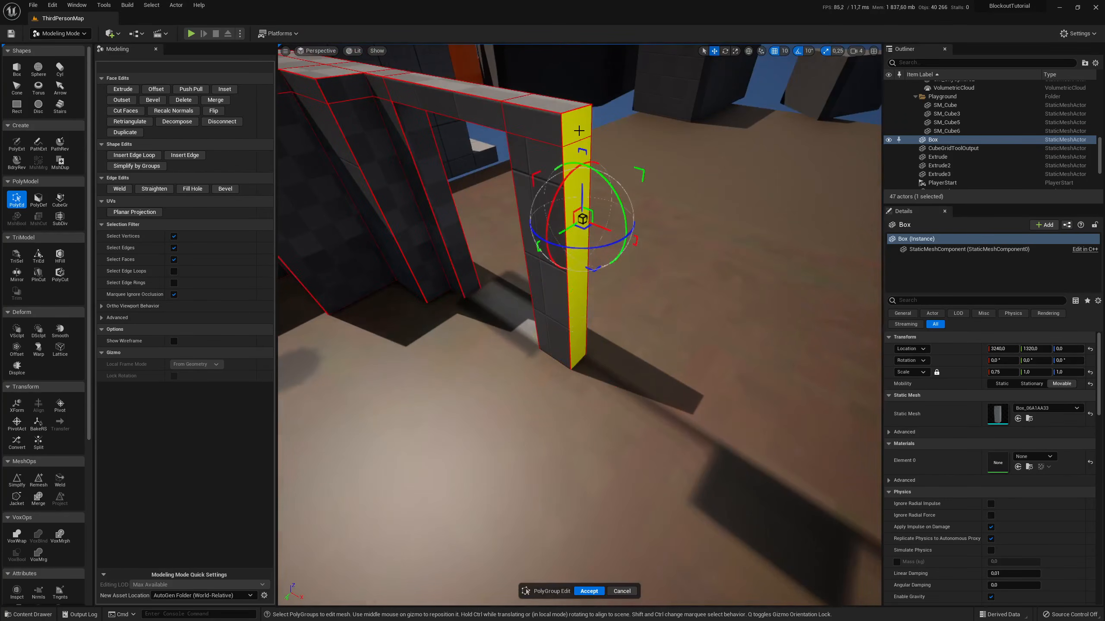
left_click(123, 89)
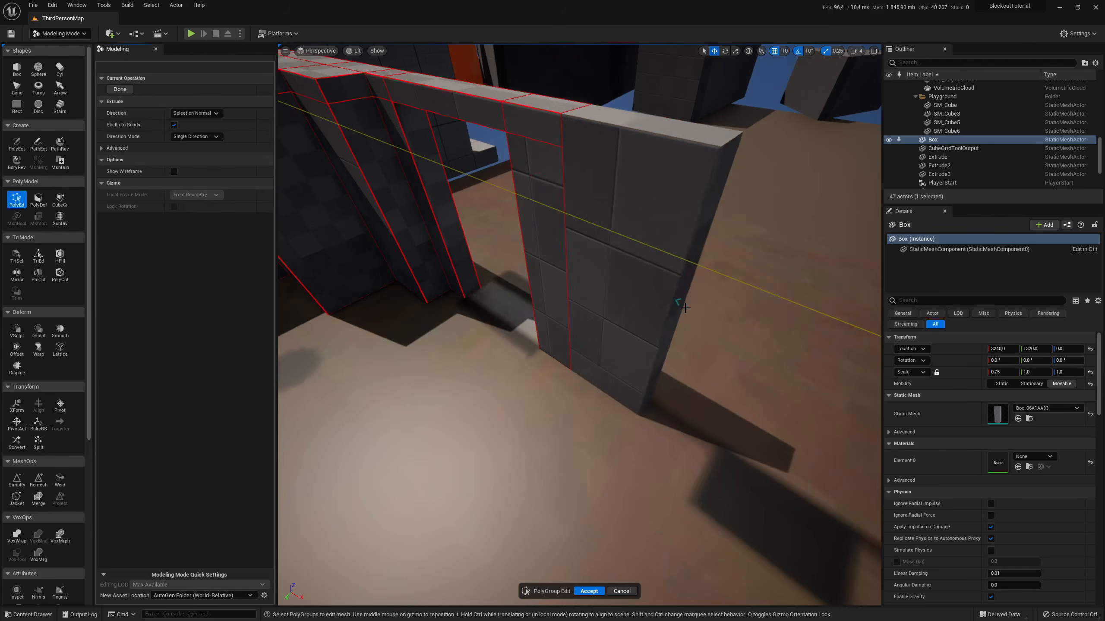
key("alt+j")
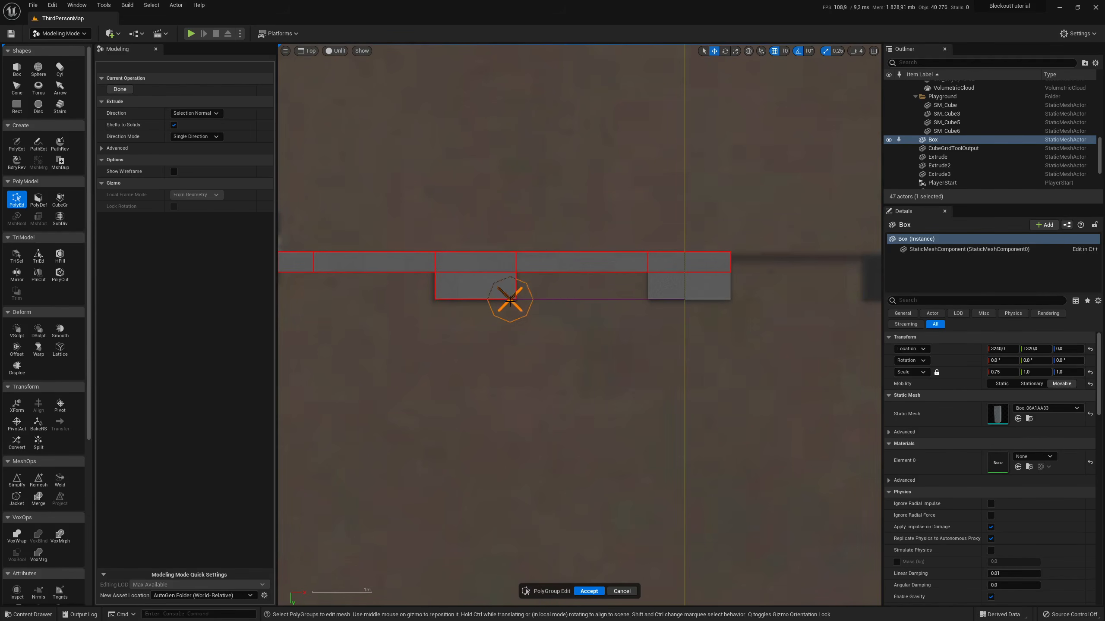
left_click(514, 301)
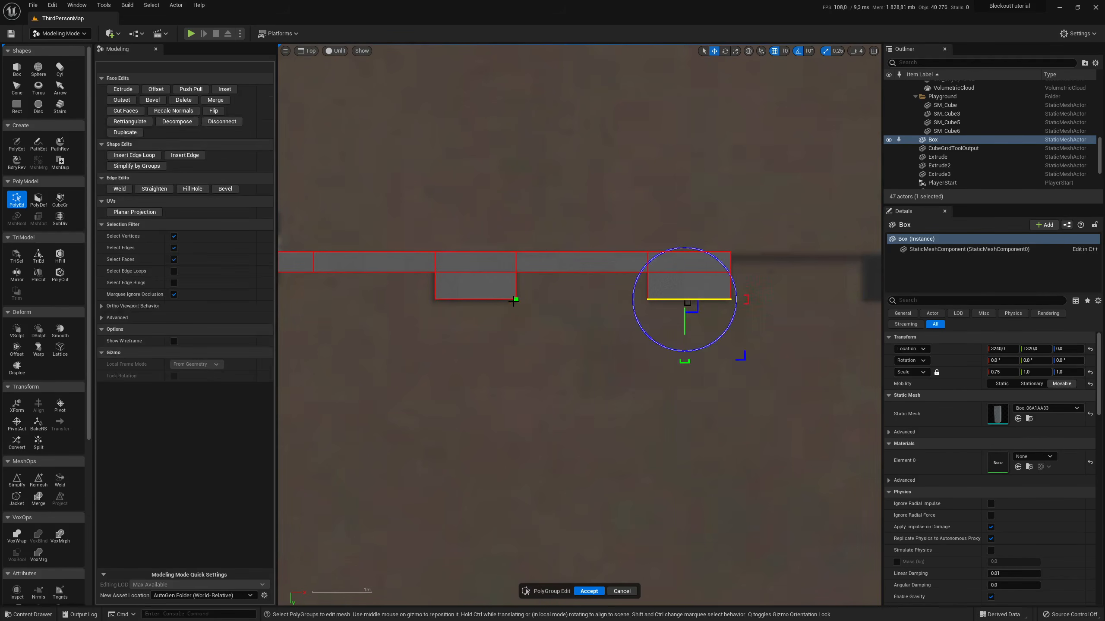
Complete the perimeter walls, pilasters and openings around the floor plan with further edge loops and extrusions, accept the edit and select the wall mesh.
key("alt+g")
left_click(131, 153)
left_click(316, 51)
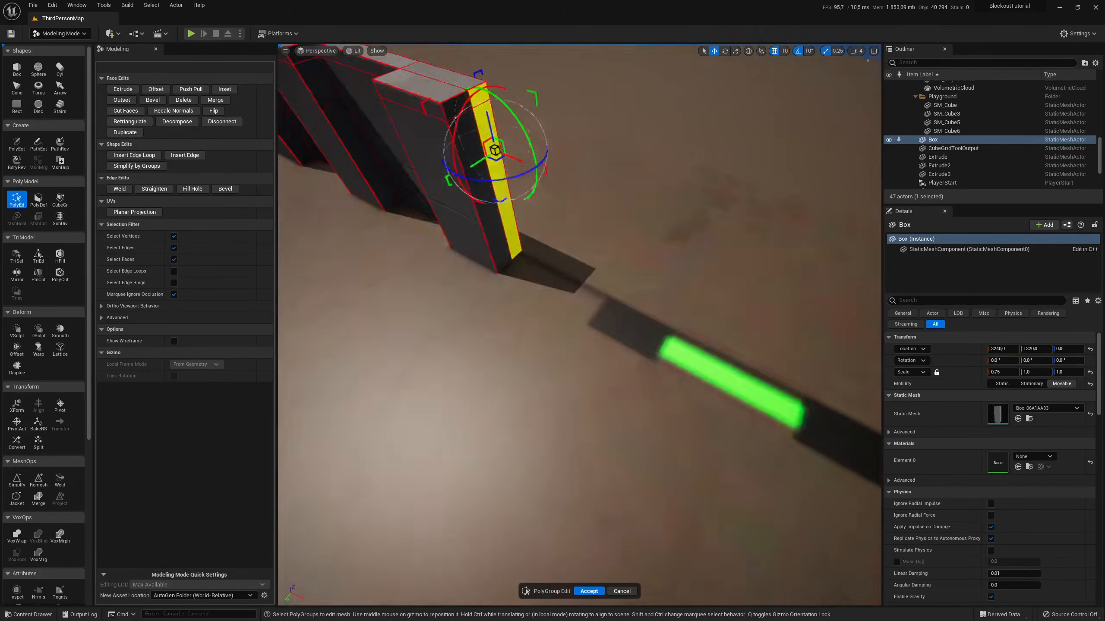
left_click(122, 90)
right_click_drag(578, 305, 513, 261)
left_click(626, 296)
left_click(134, 155)
left_click(462, 144)
left_click(120, 89)
left_click(535, 261)
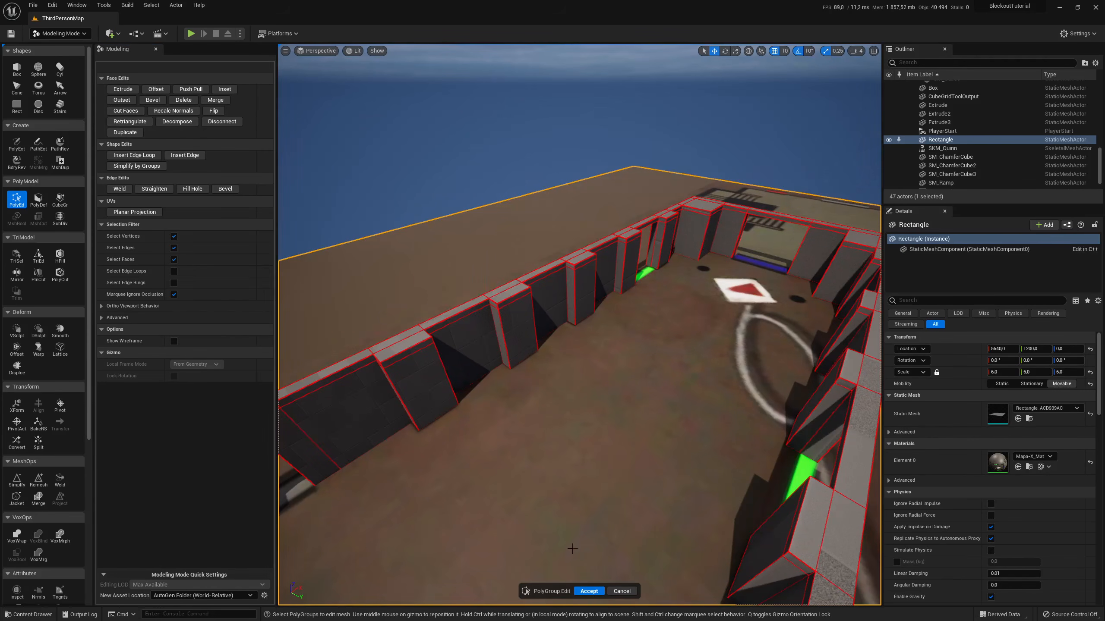
left_click(586, 591)
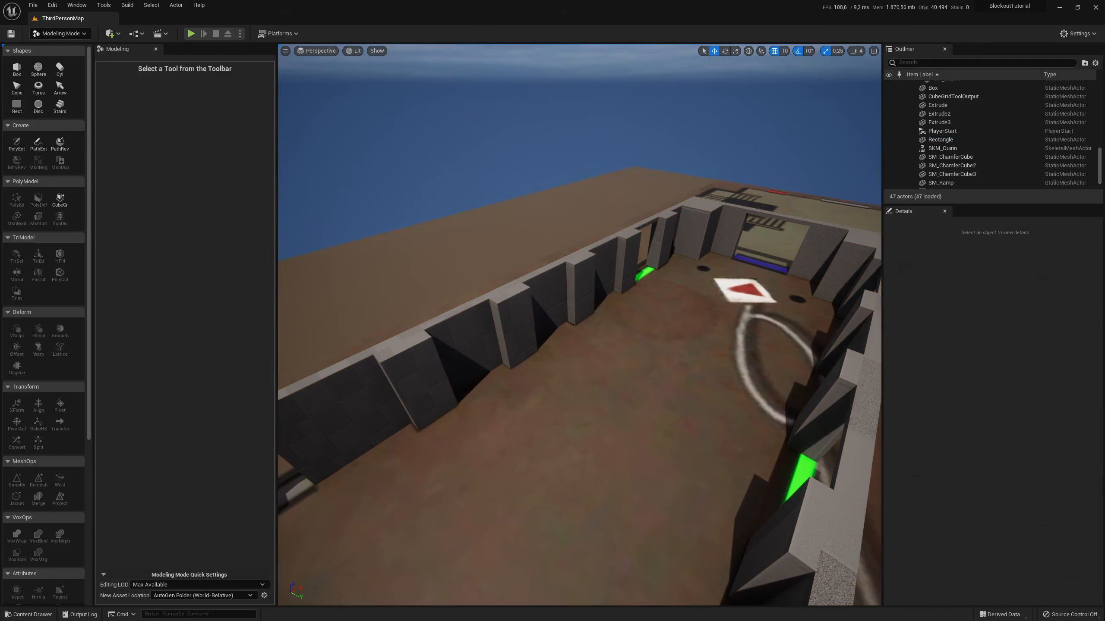
left_click(705, 201)
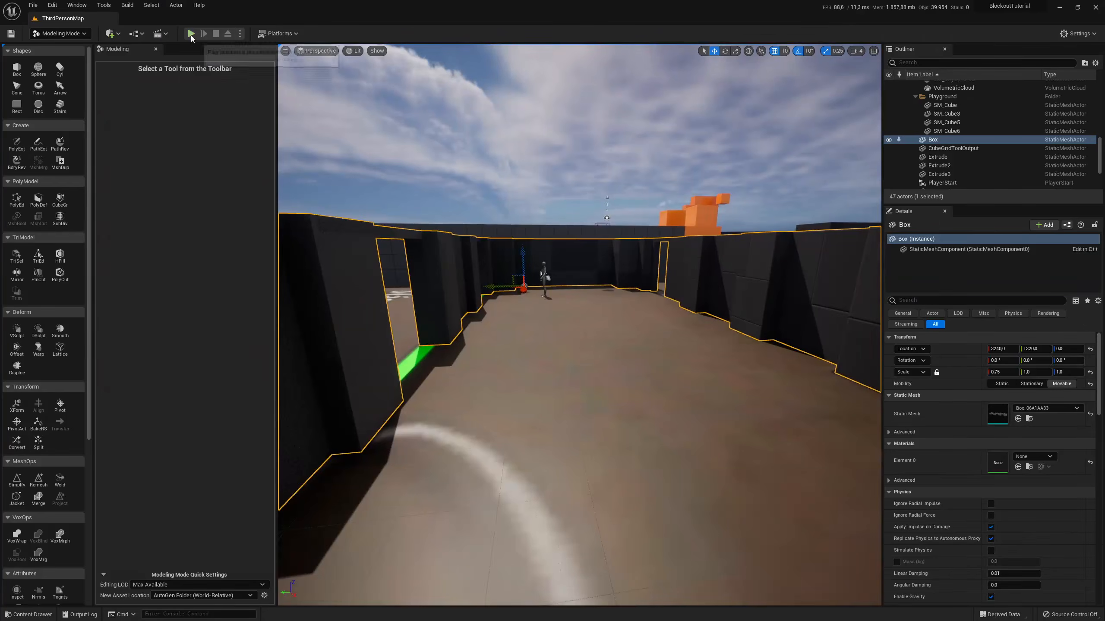
Play-test the level by running the character around the walled hall and through its openings, and end the play session.
left_click(191, 34)
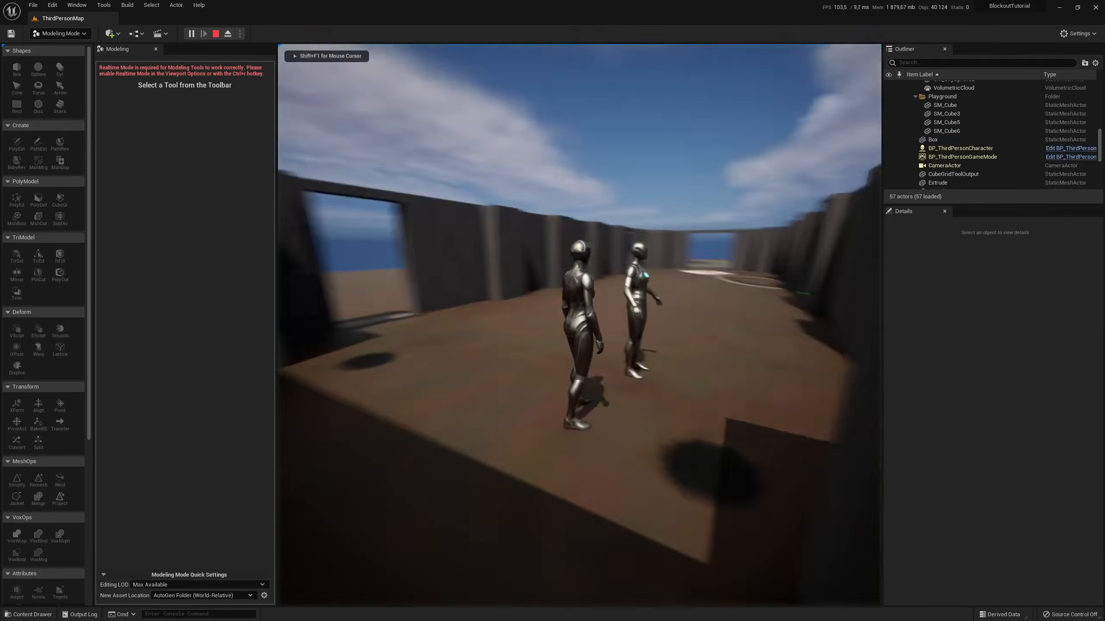
key("w")
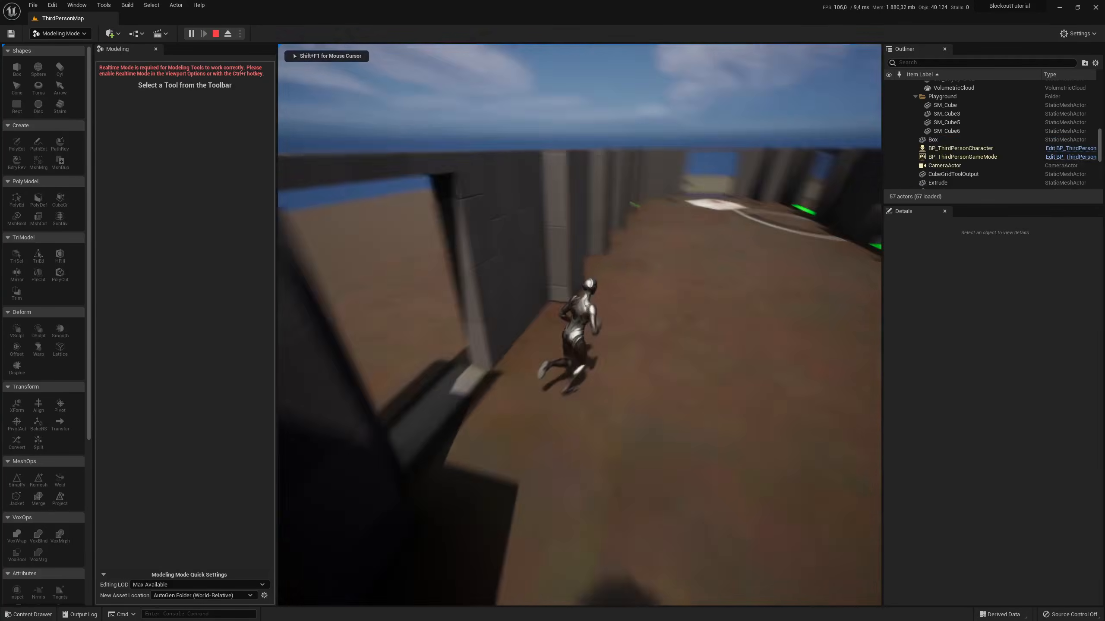
key("w")
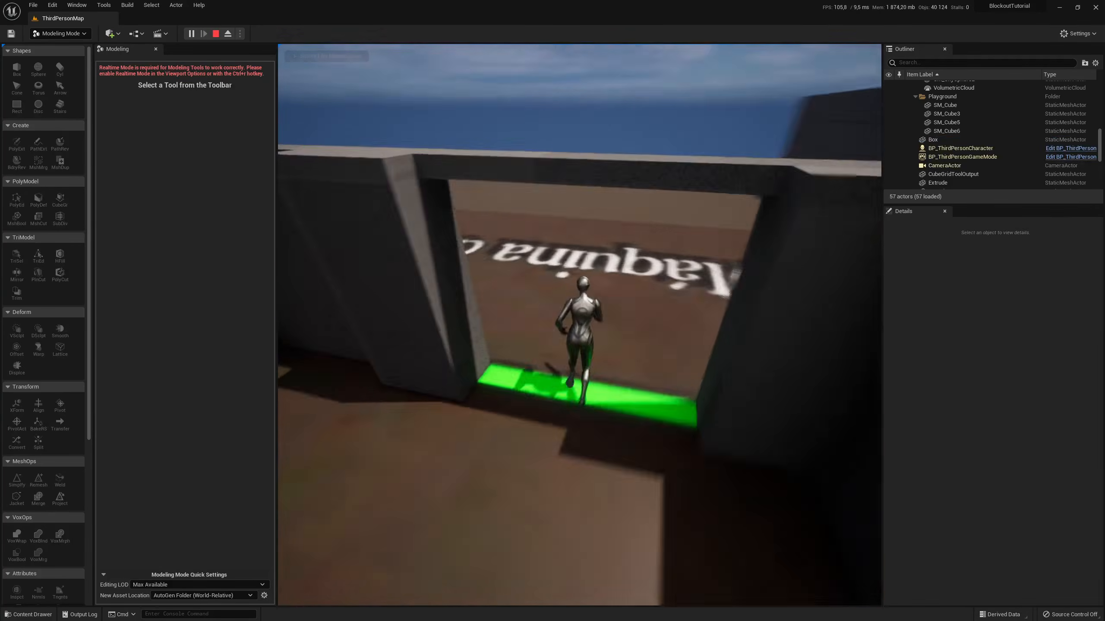
key("w")
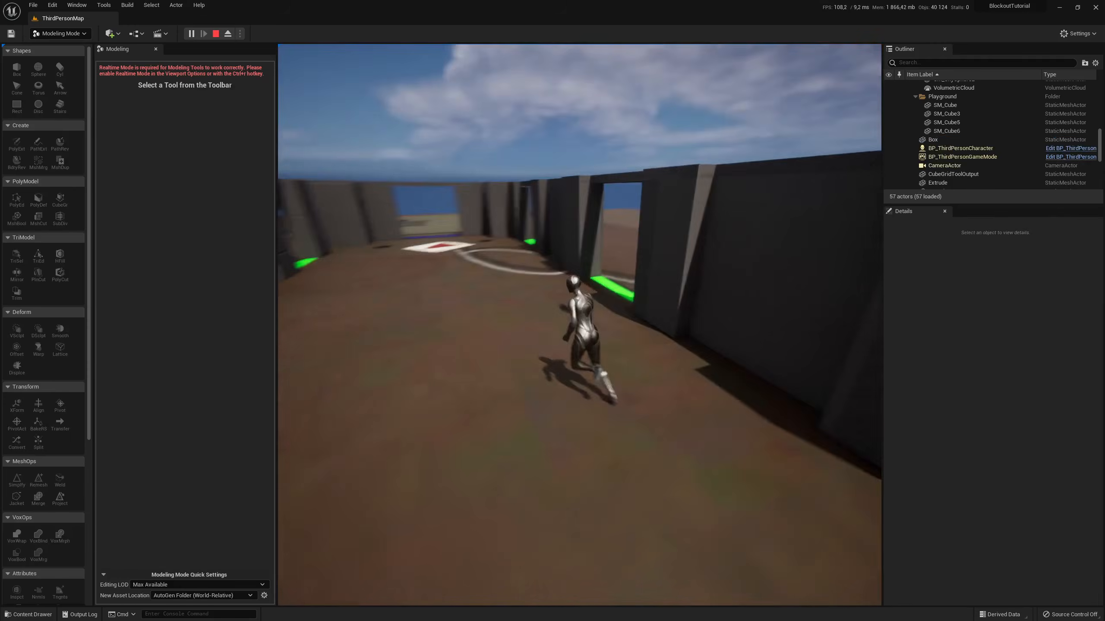
key("w")
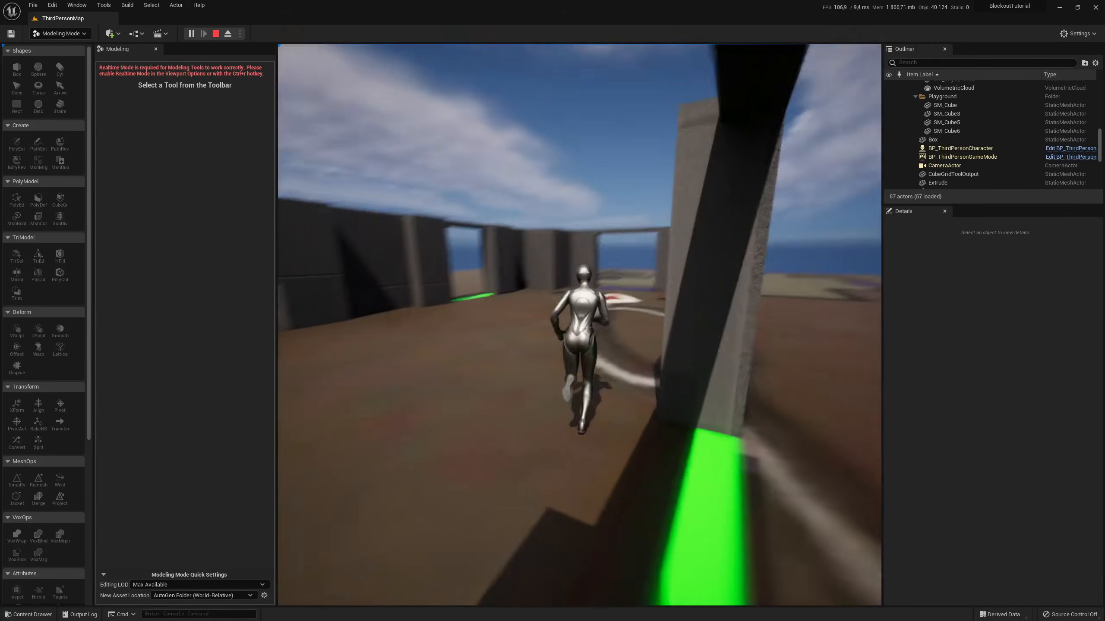
key("w")
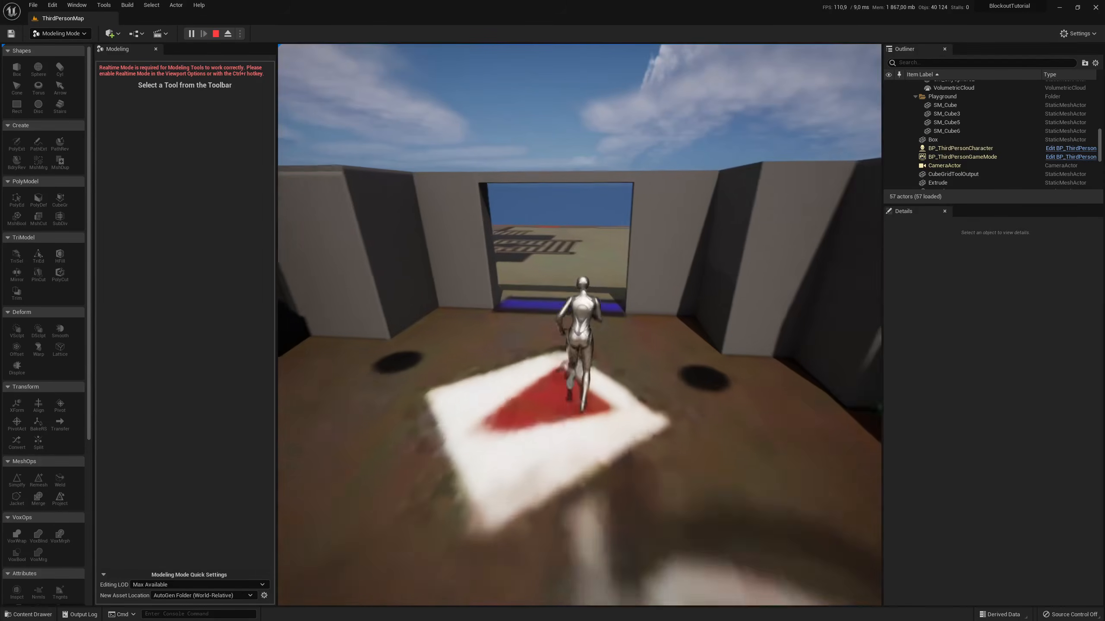
key("w")
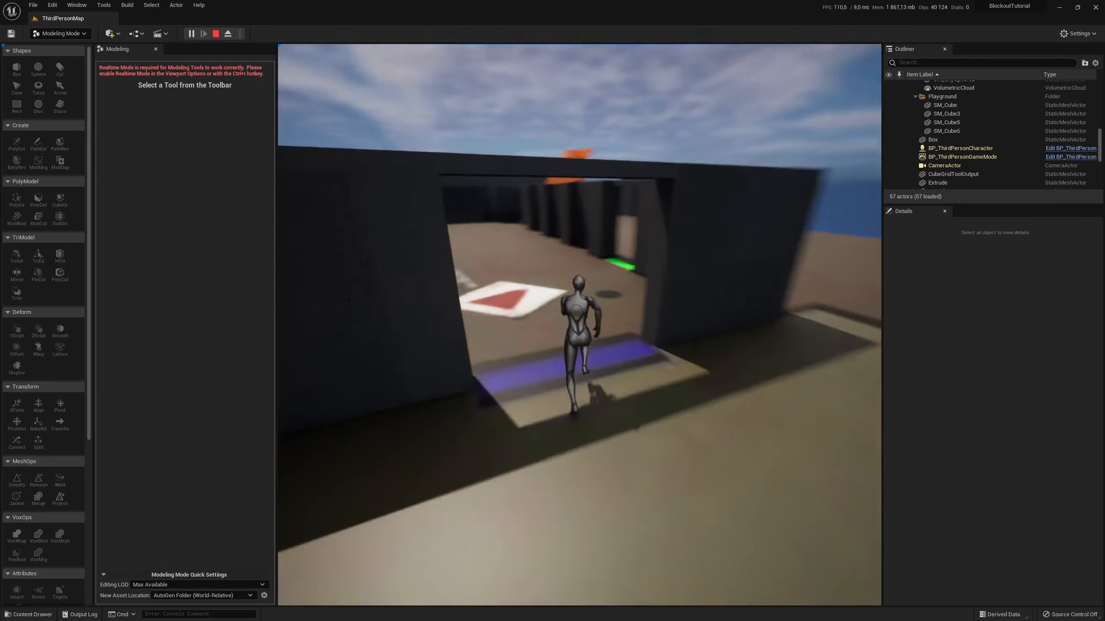
key("w")
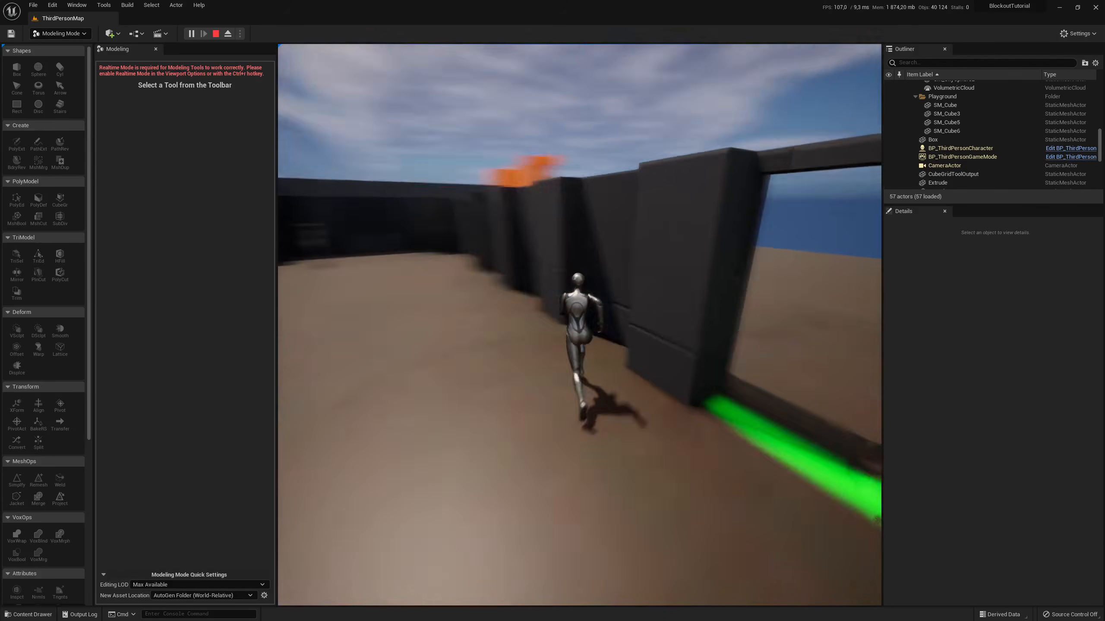
key("w")
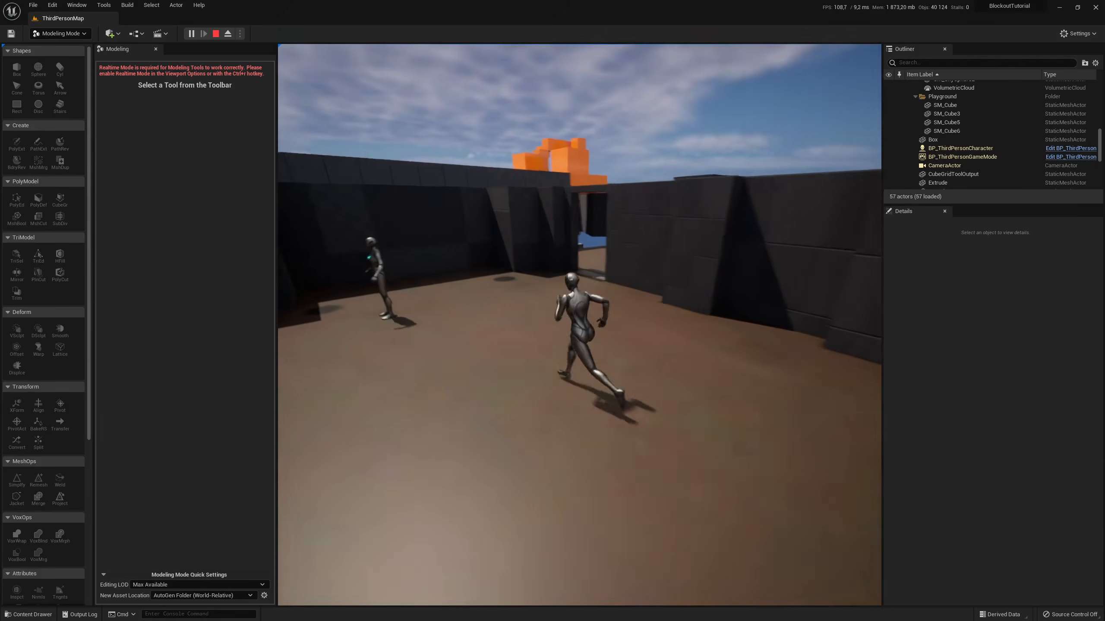
key("w")
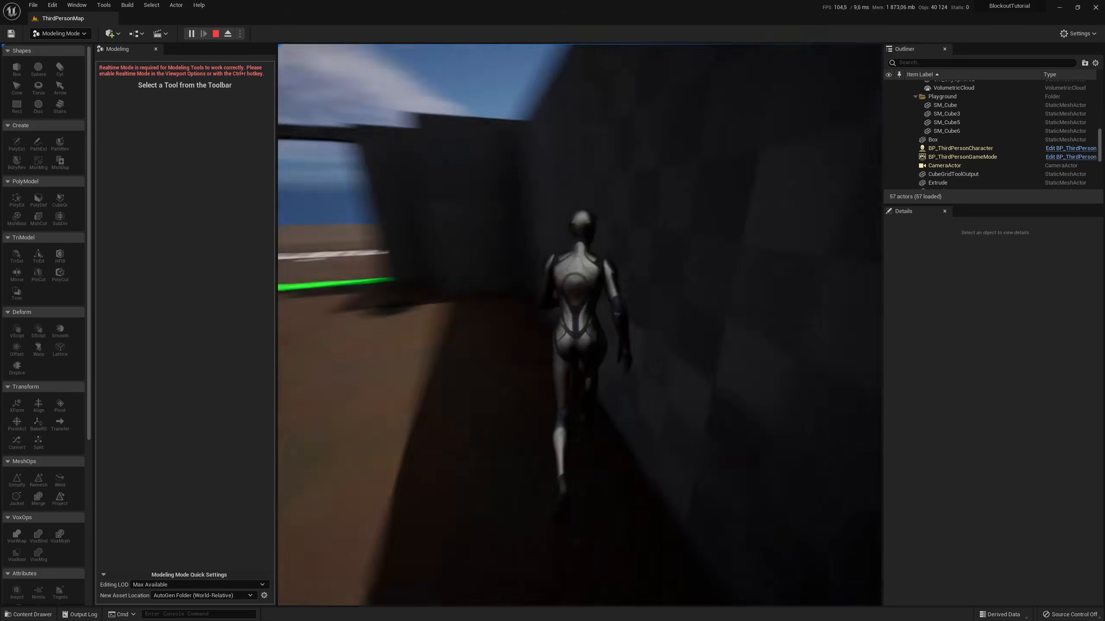
key("w")
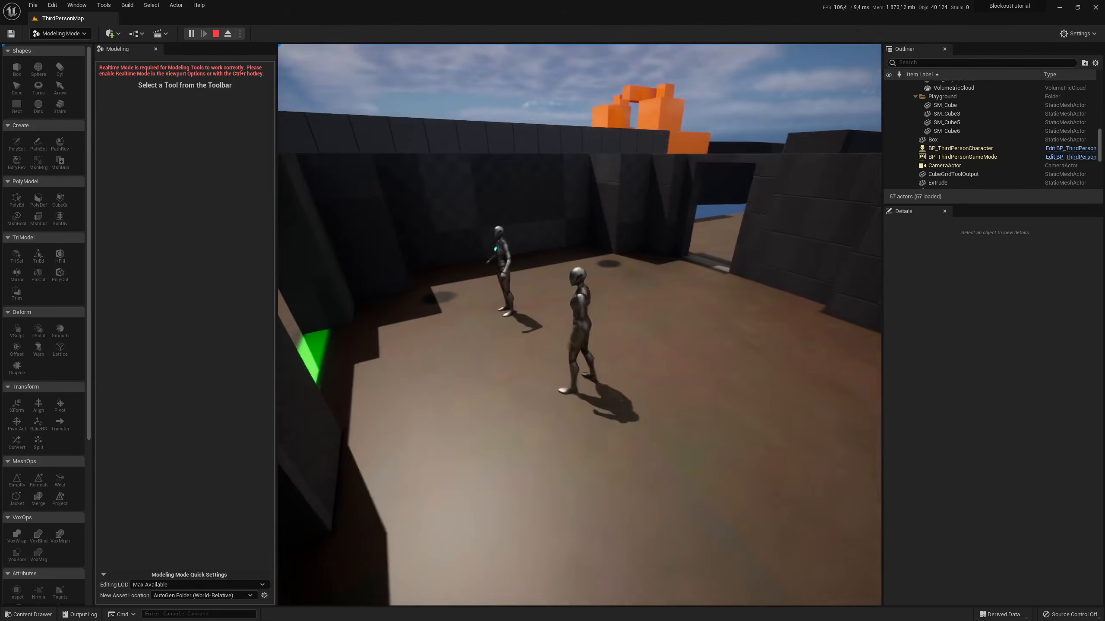
key("w")
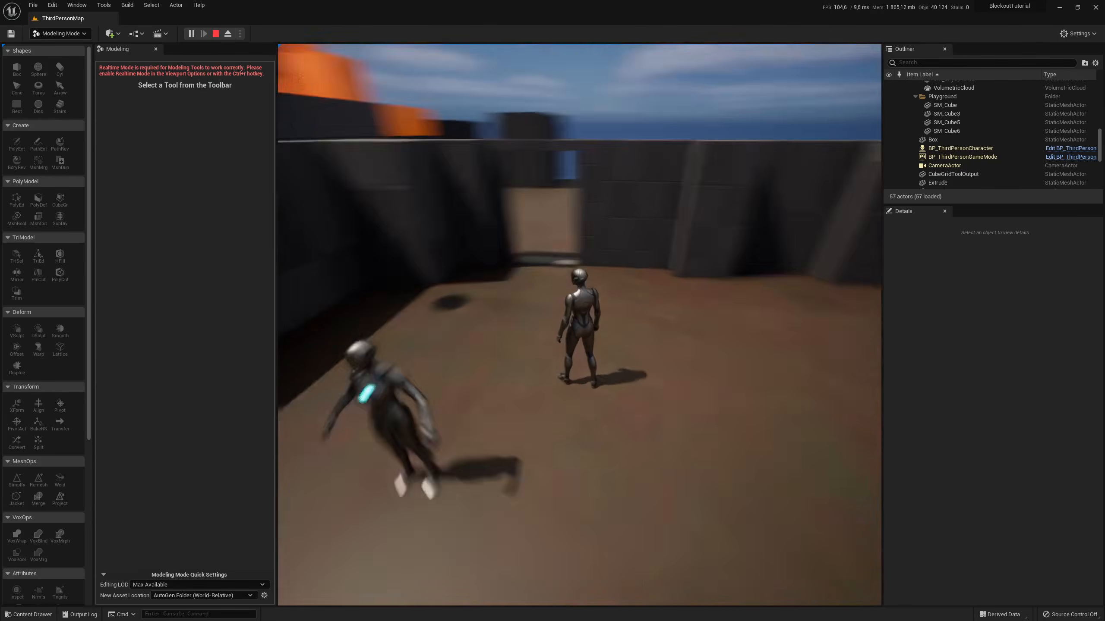
key("w")
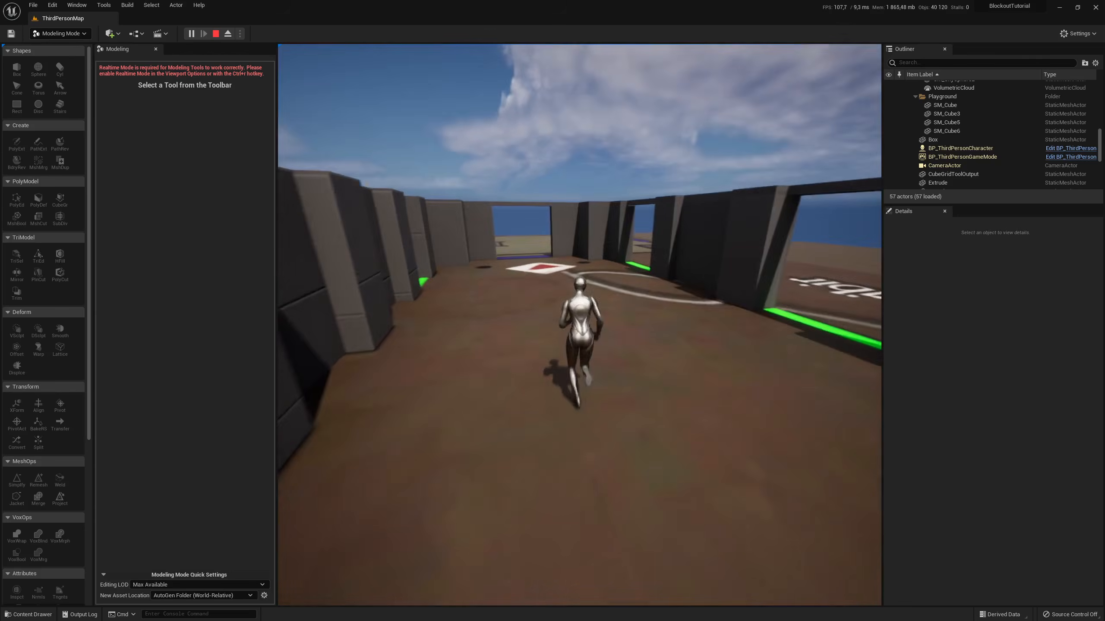
key("w")
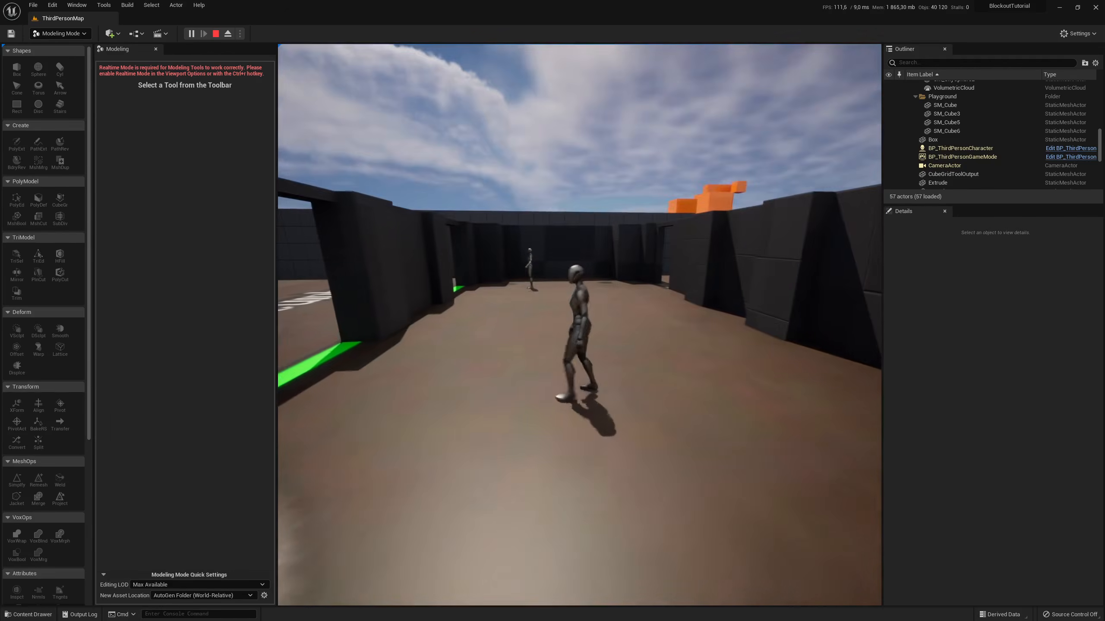
key("Escape")
Place two cylinder columns with radius 40 and height 300 on the round floor marks near the player start.
right_click_drag(530, 194, 542, 231)
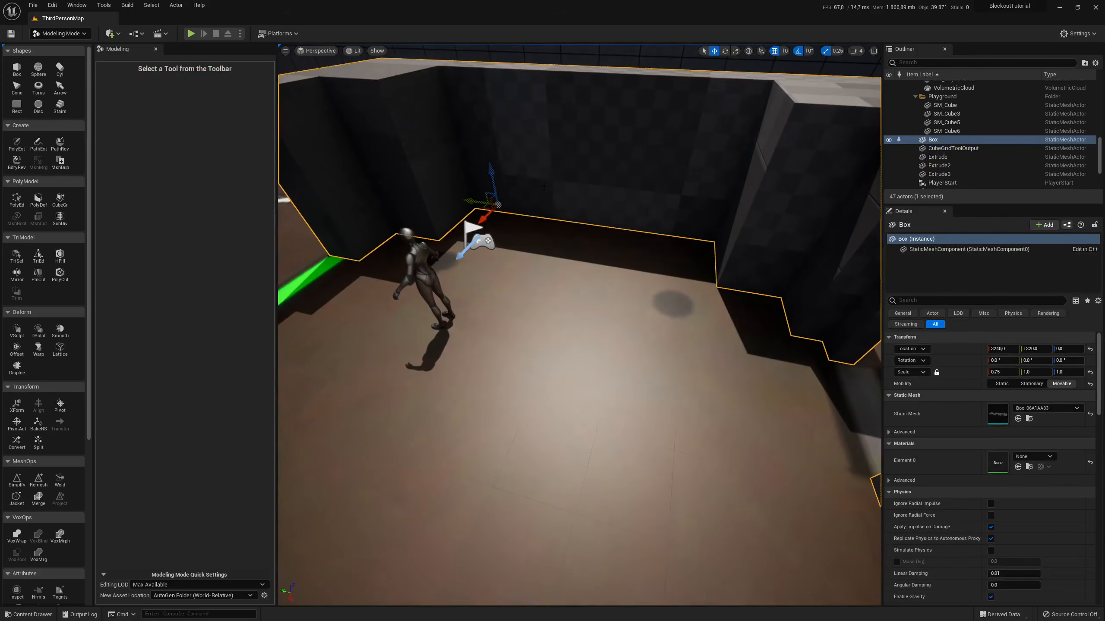
left_click(61, 69)
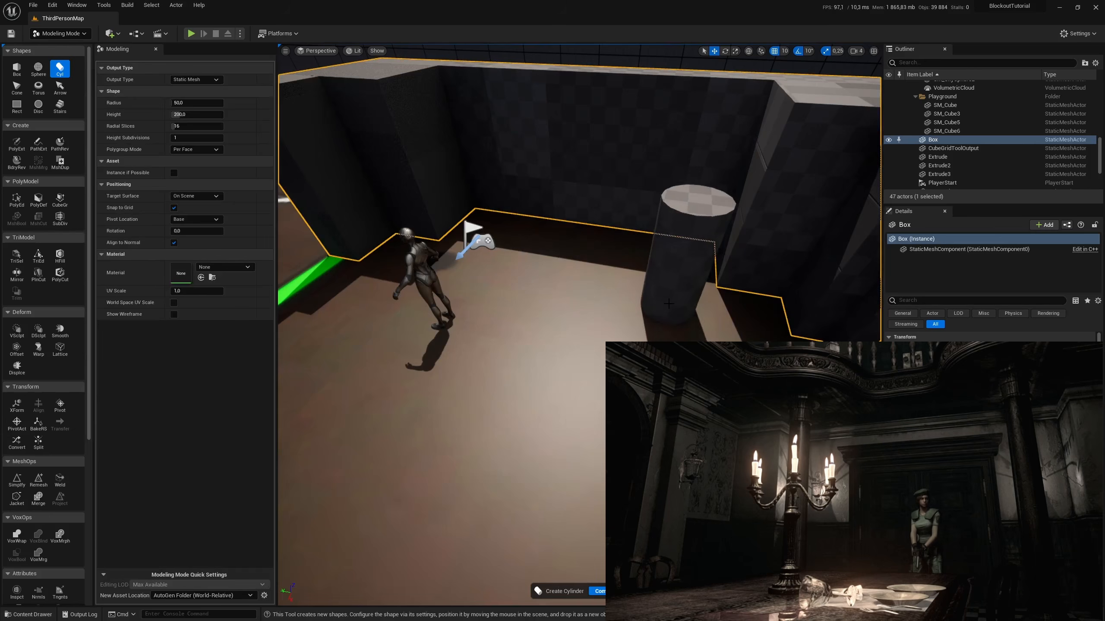
left_click(208, 114)
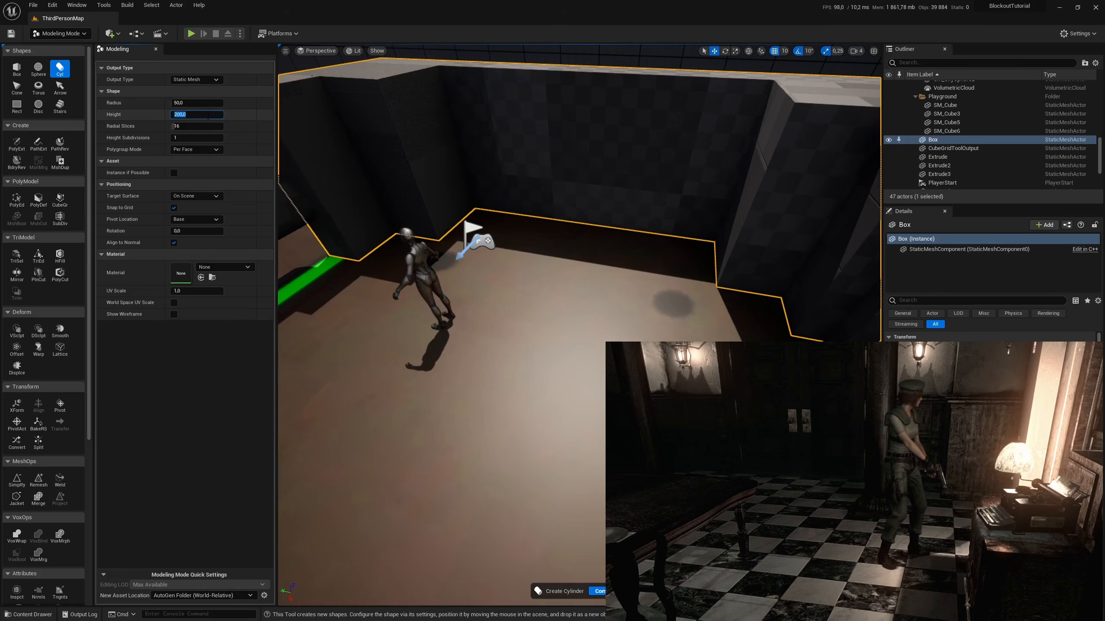
type("300")
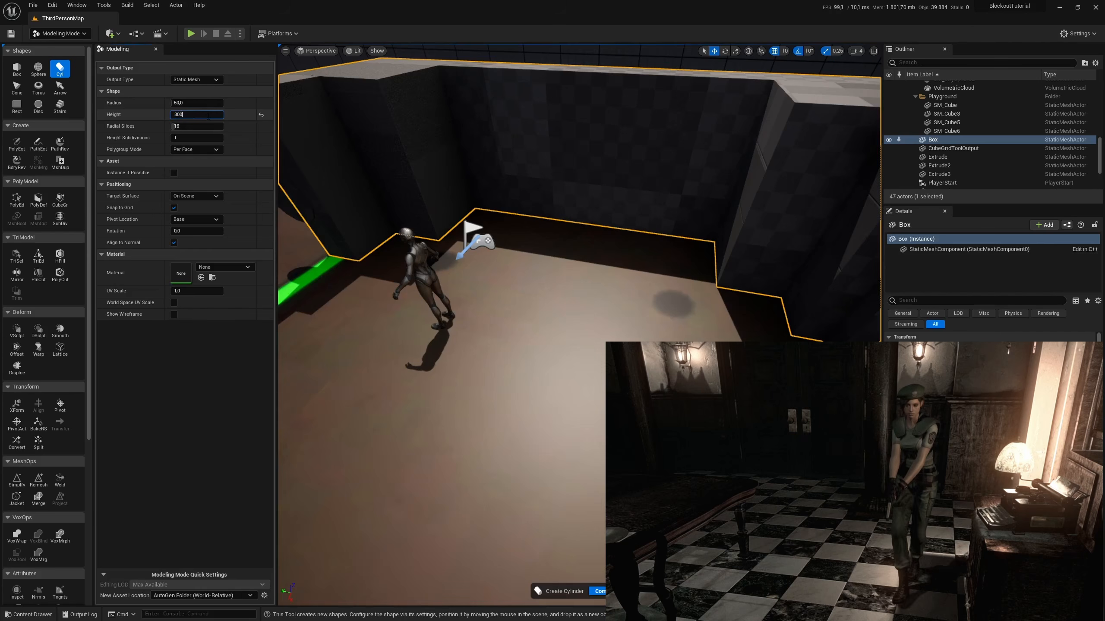
type("300")
key("Return")
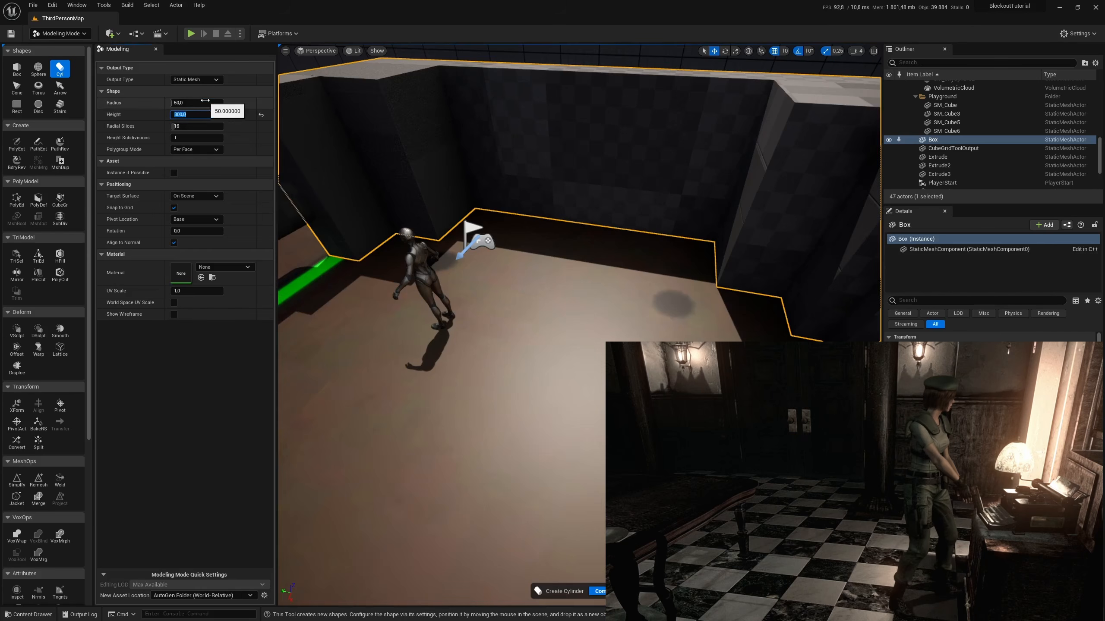
type("40")
key("Return")
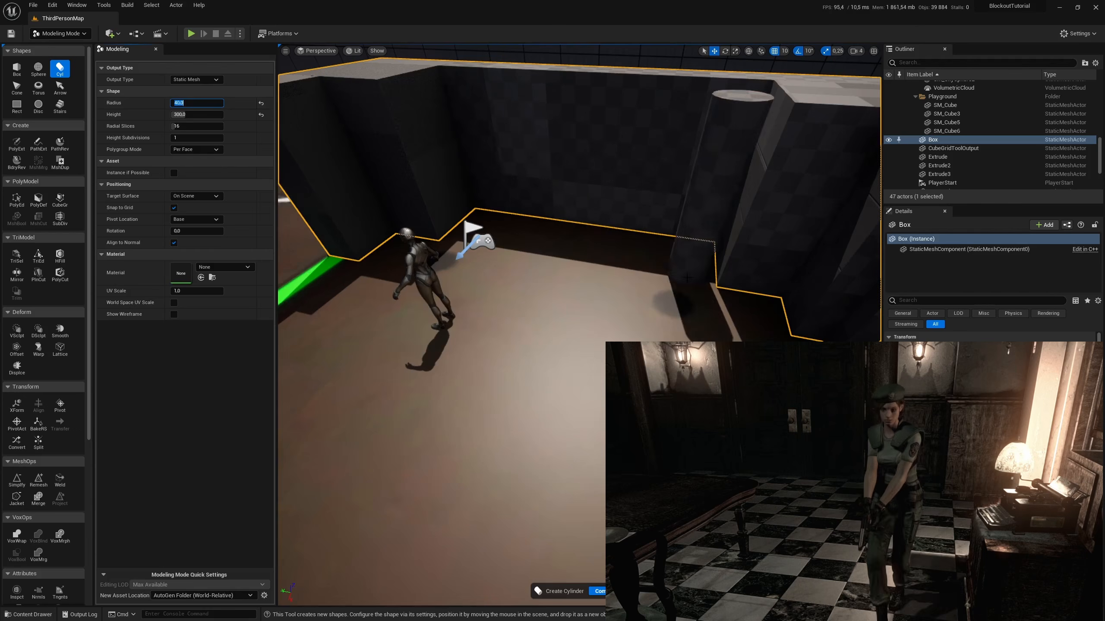
left_click(680, 306)
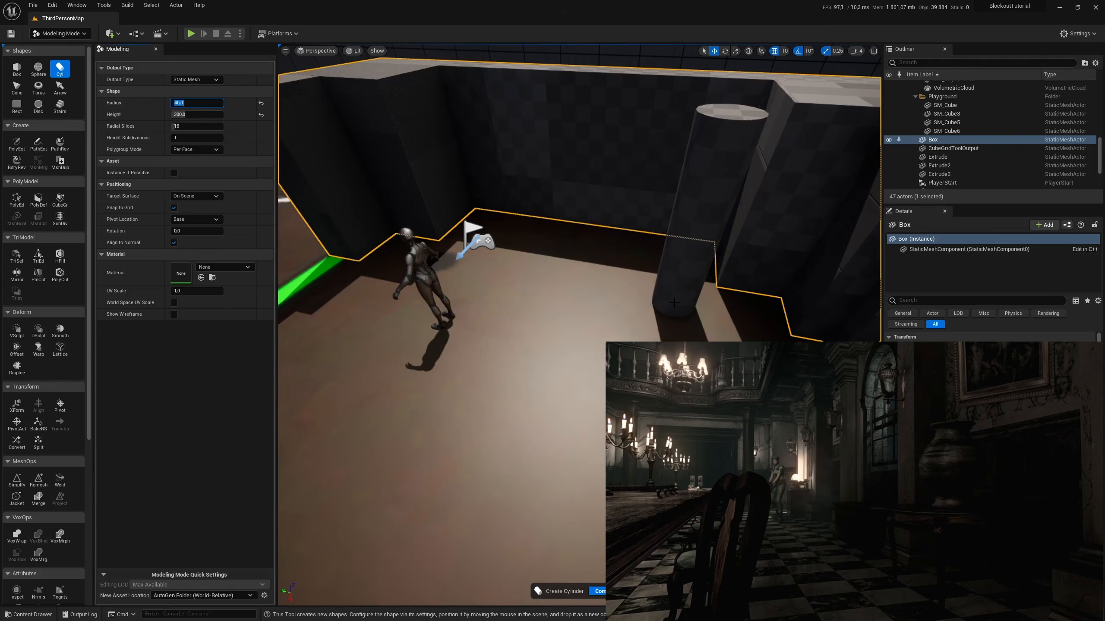
left_click(436, 266)
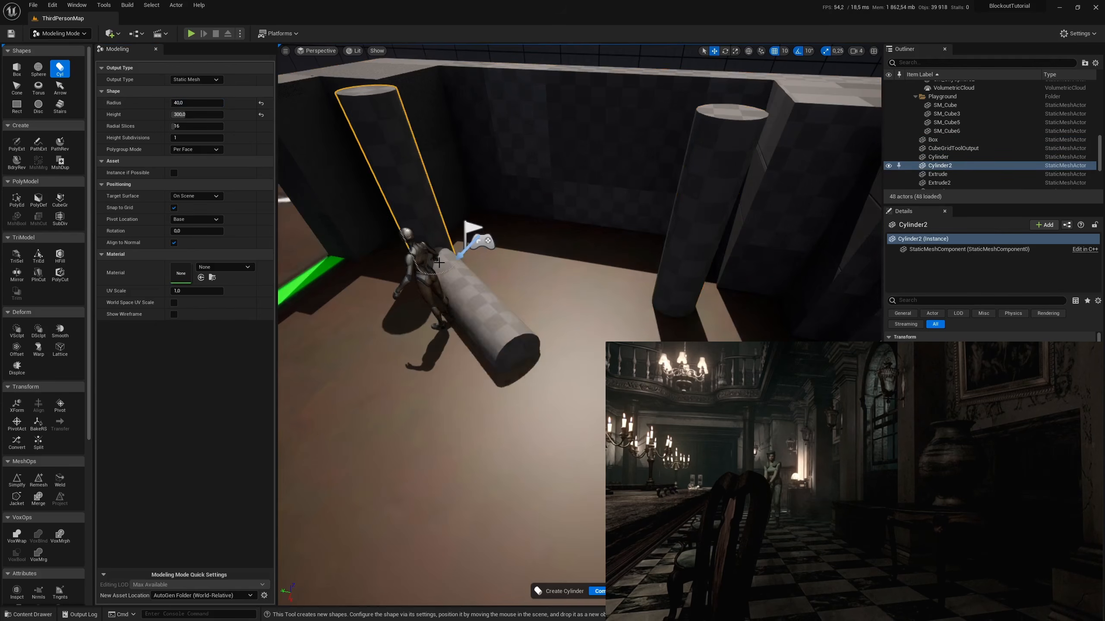
Place two more columns of the same size on the round floor marks flanking the red arrow at the far end.
right_click_drag(452, 278, 344, 331)
key("w")
key("s")
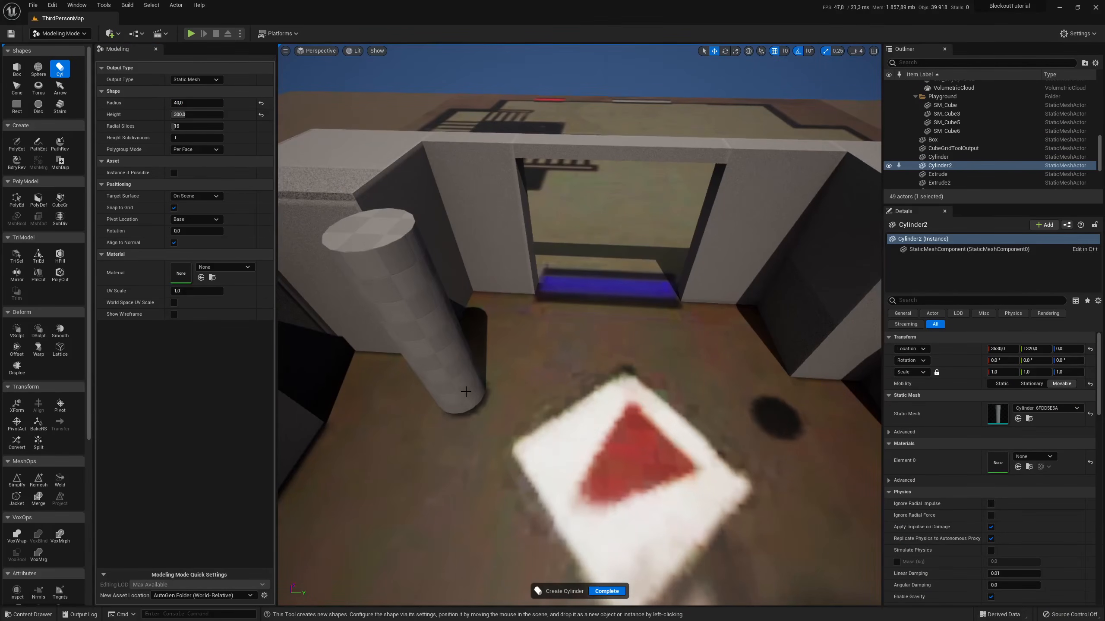
left_click(461, 391)
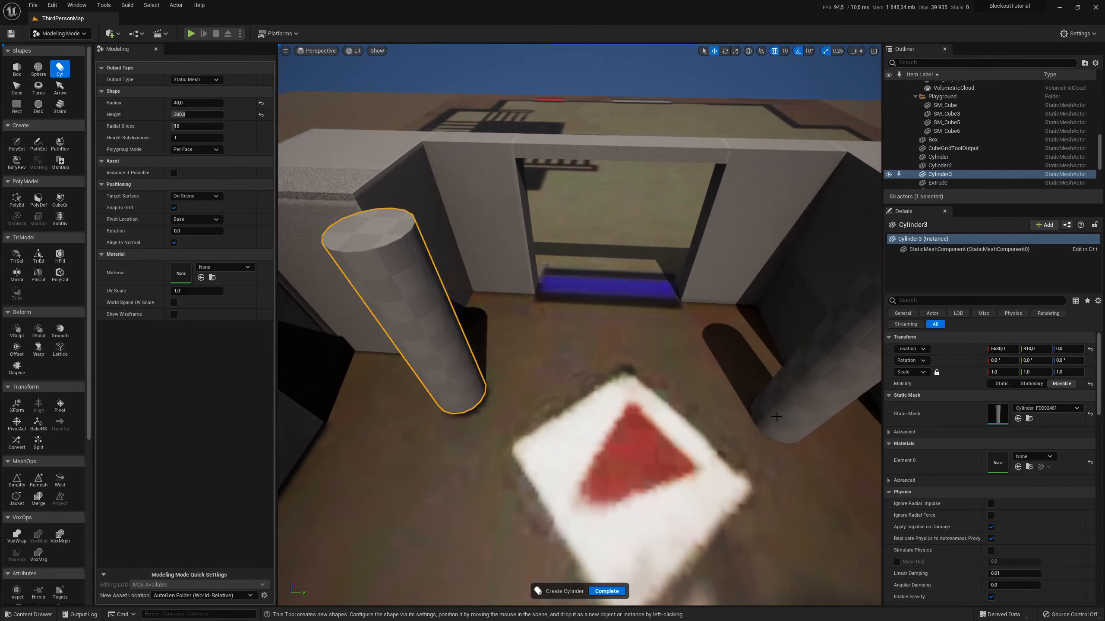
left_click(775, 418)
Place a box of width 100 and height 100 as a lintel across the top of the green-marked wall opening near the red arrow.
key("s")
right_click_drag(668, 383, 753, 250)
key("w")
key("w")
key("w")
key("w")
key("s")
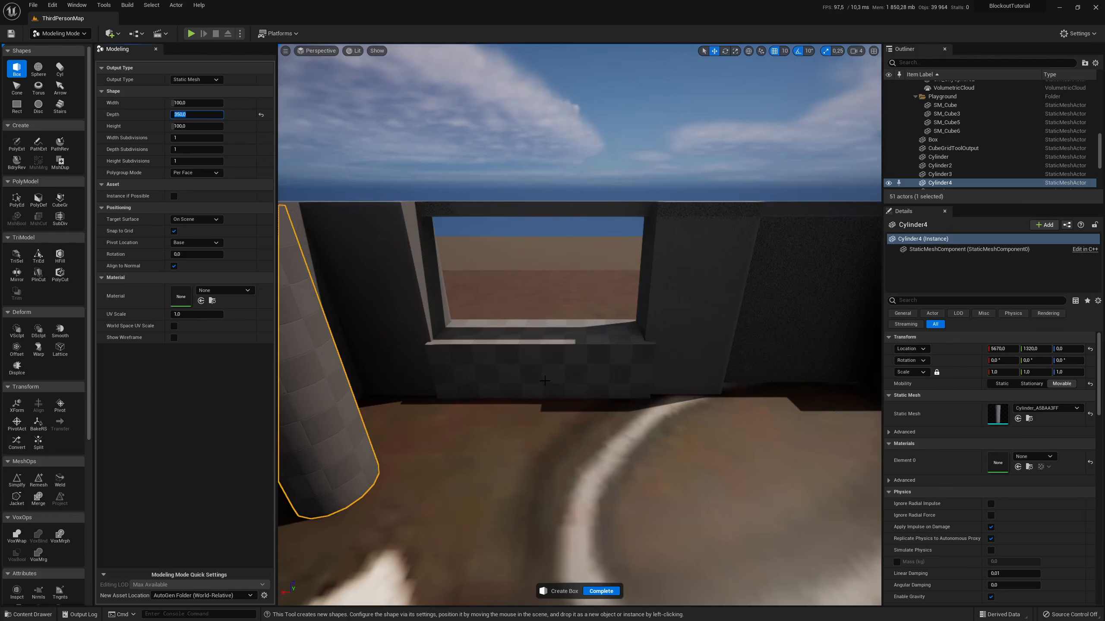
left_click(545, 231)
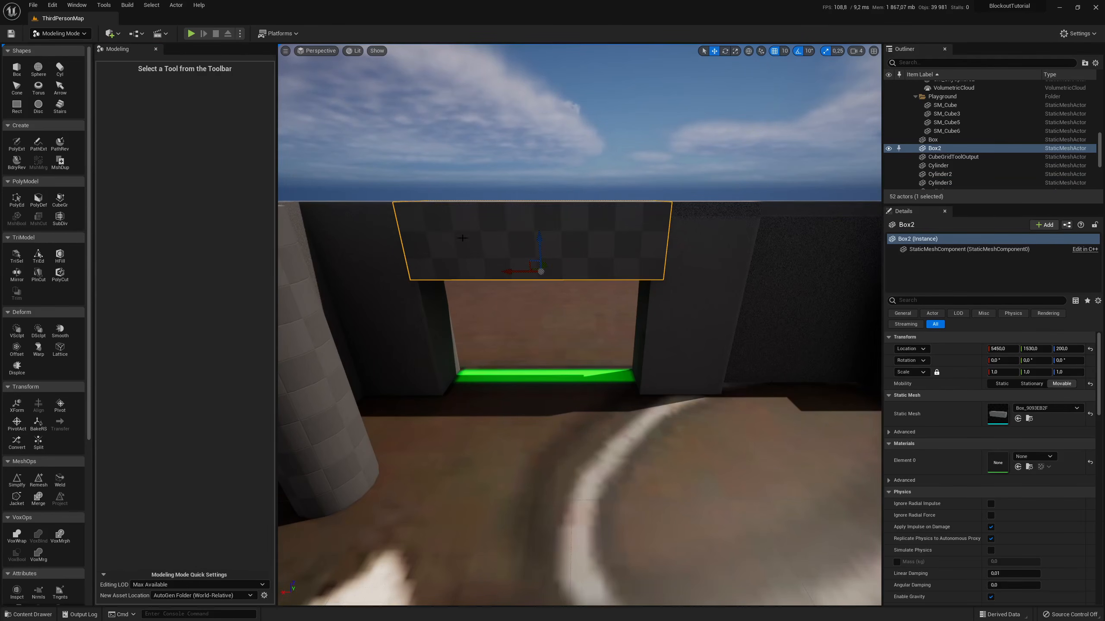
Place a cylinder of radius 80 on the lintel's face, stretch it to Z scale 3.5 and slide it through the lintel to Y 1610.
left_click(60, 69)
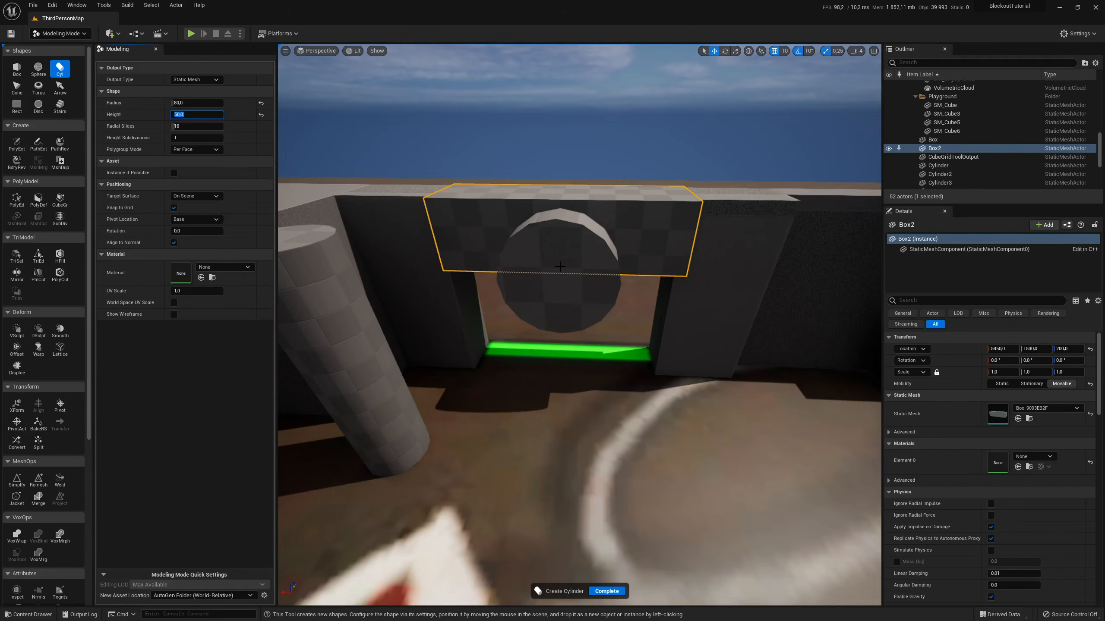
left_click(558, 267)
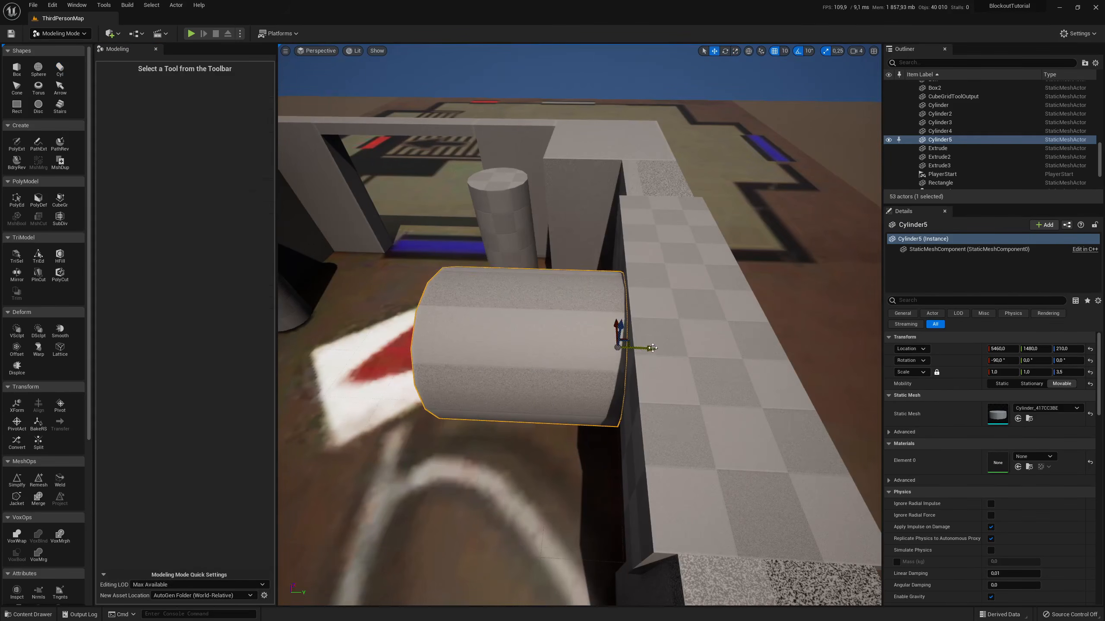
left_click_drag(653, 348, 729, 321)
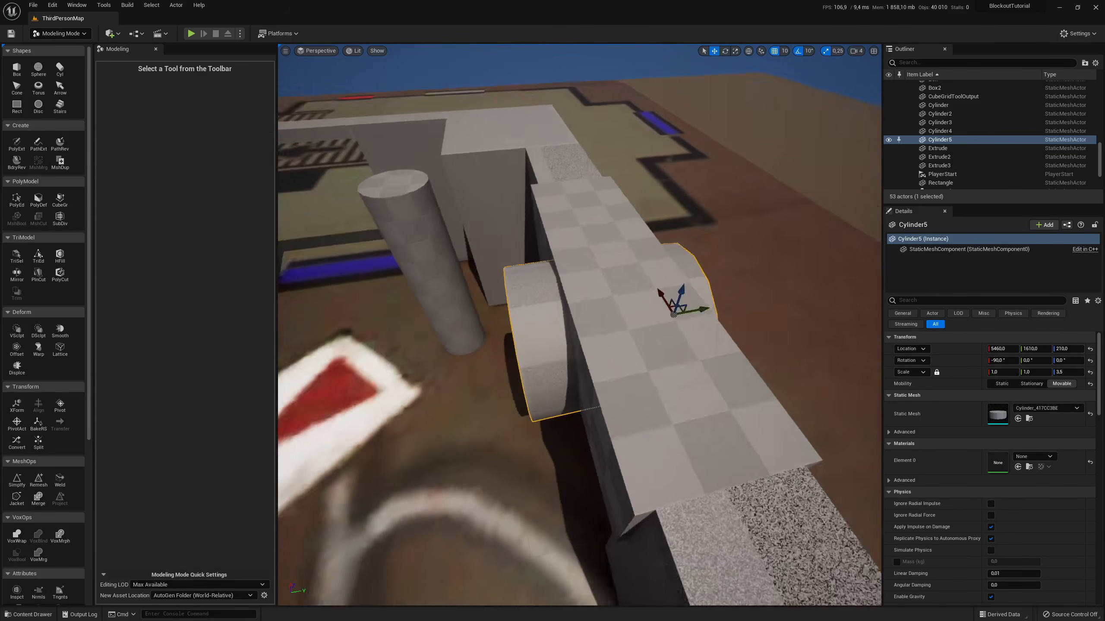
key("a")
right_click_drag(500, 208, 622, 159)
key("r")
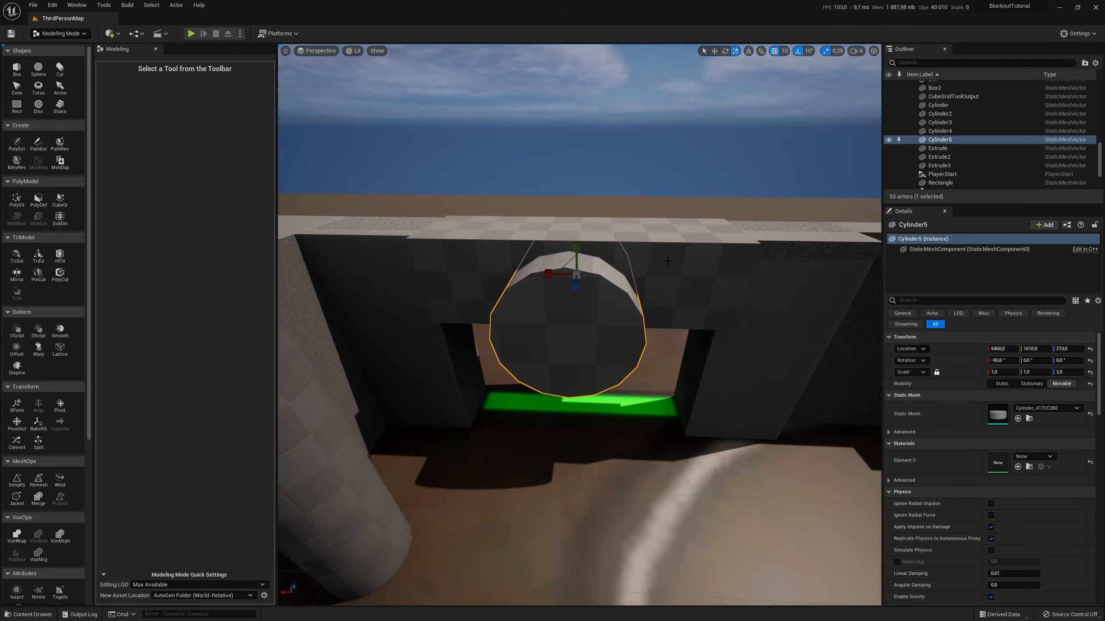
Subtract the cylinder from the lintel box with a Mesh Boolean using Difference B - A to carve an arch, and accept it.
left_click(688, 252, "ctrl")
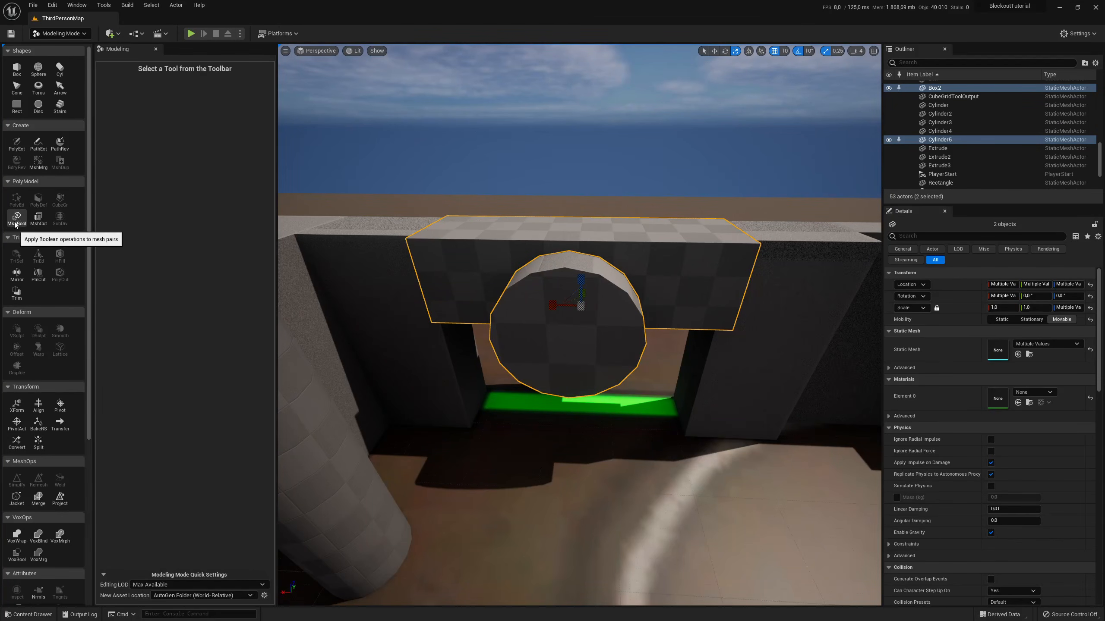
left_click(16, 219)
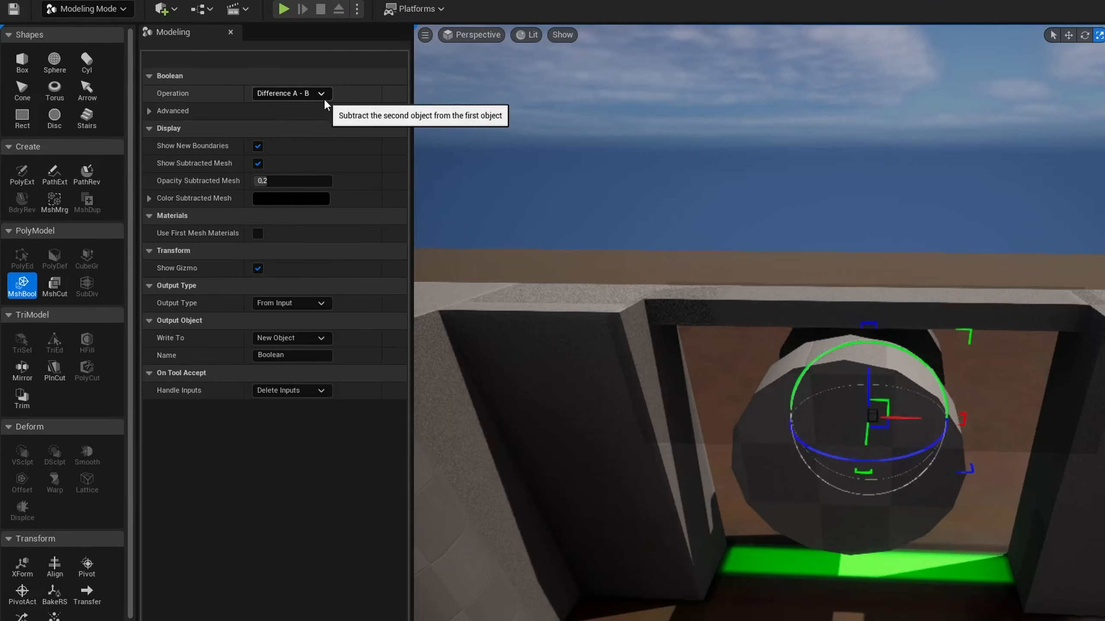
left_click(322, 98)
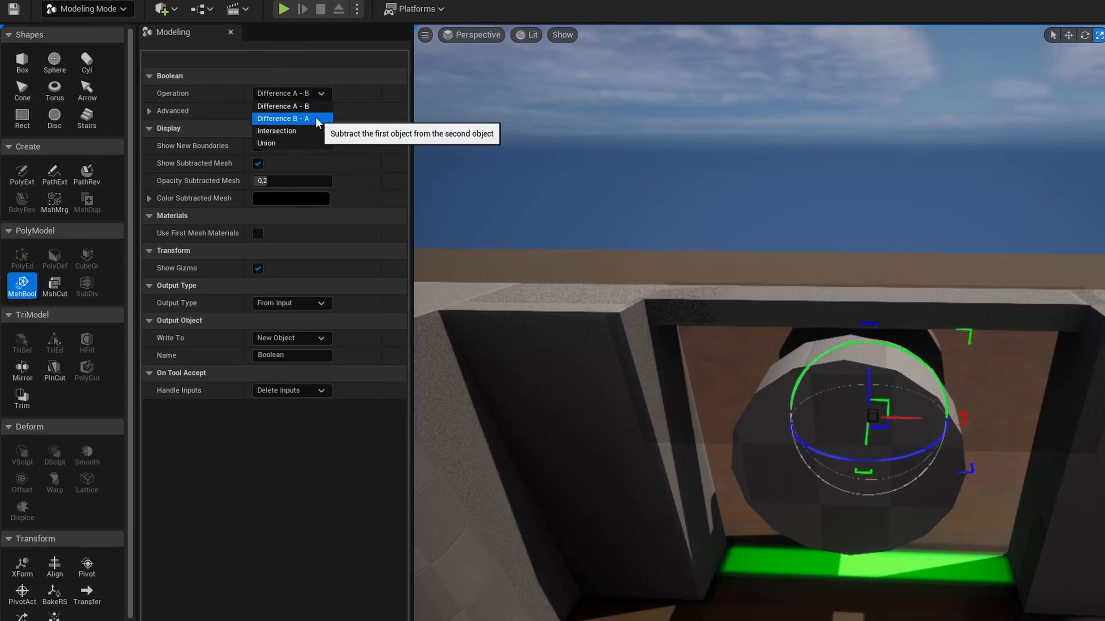
left_click(300, 118)
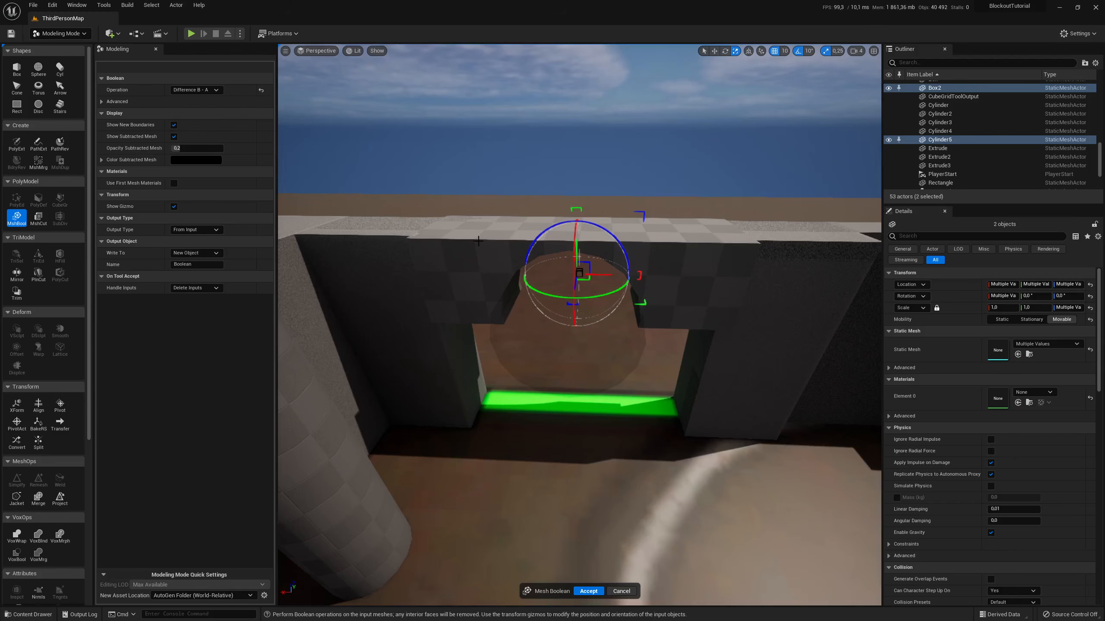
left_click(589, 591)
Select the perimeter wall mesh and brush-select triangles of the wall section beside the doorway with the Select Triangles tool.
left_click(556, 150)
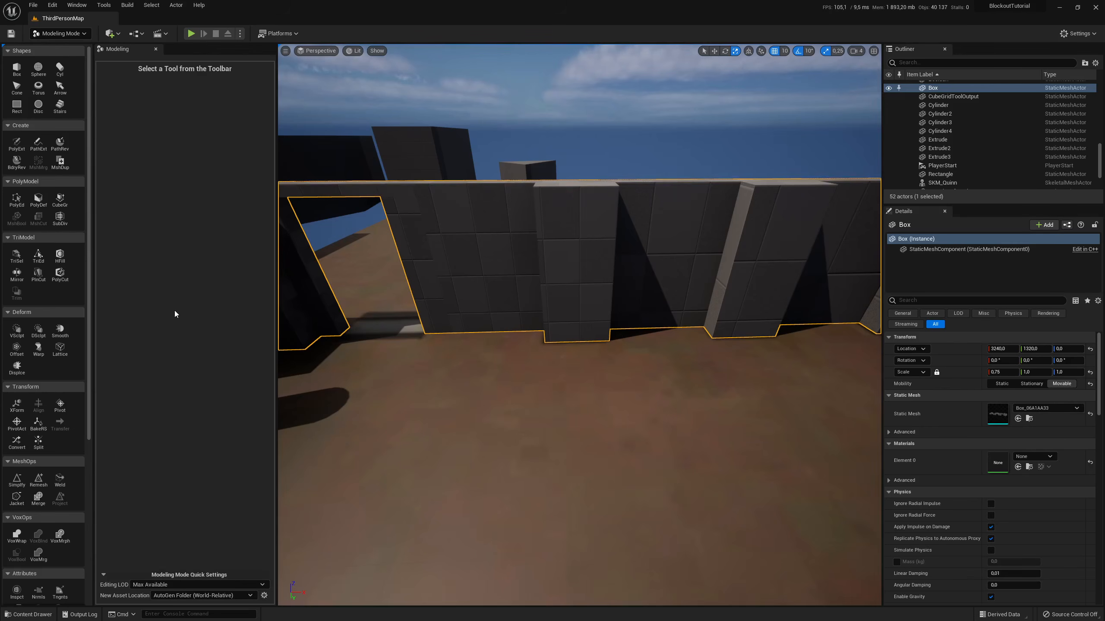
key("s")
right_click_drag(579, 324, 653, 348)
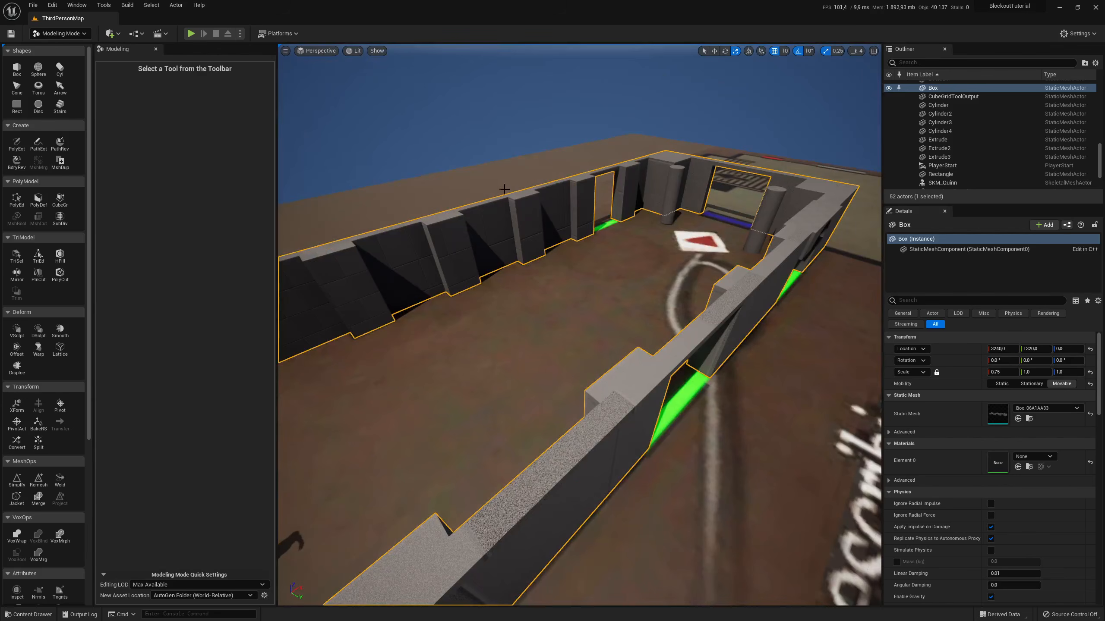
right_click_drag(504, 189, 494, 157)
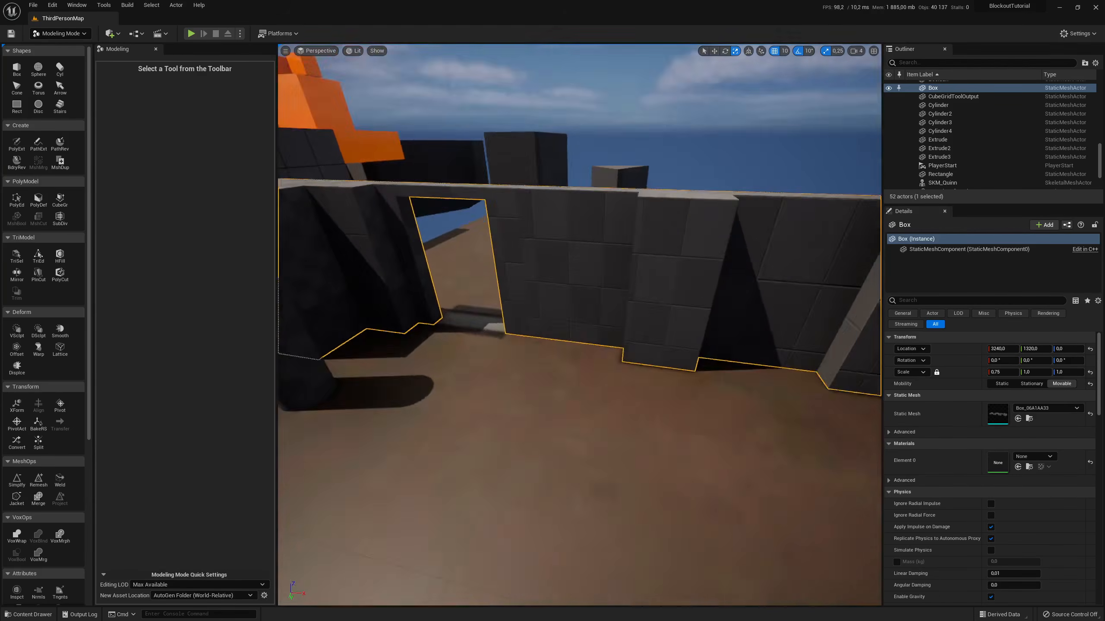
right_click_drag(442, 209, 481, 199)
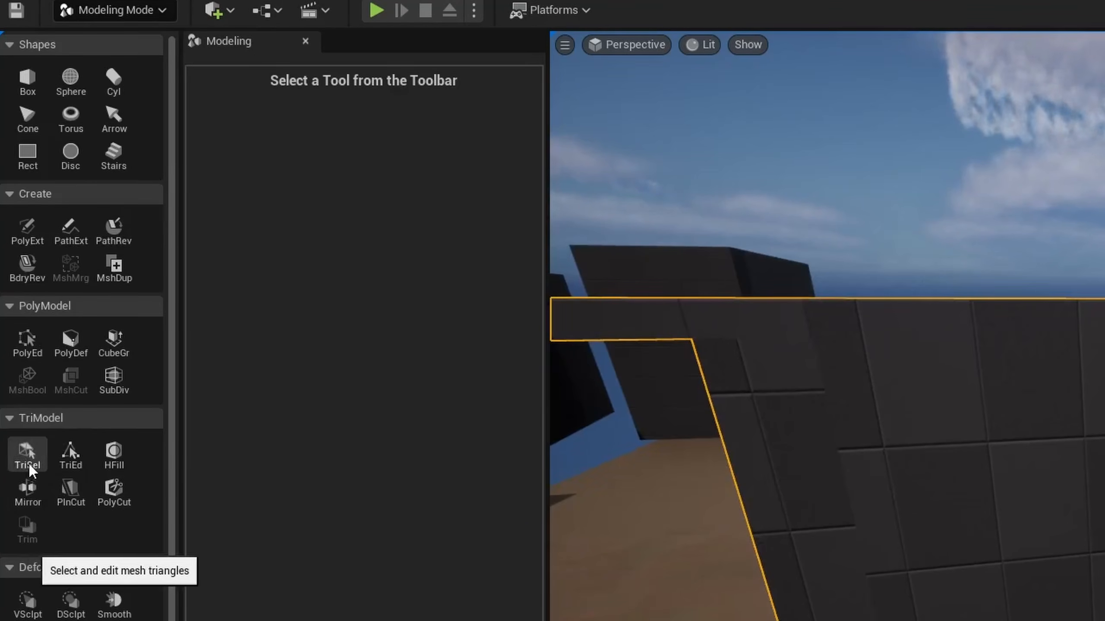
left_click(29, 464)
left_click(469, 228)
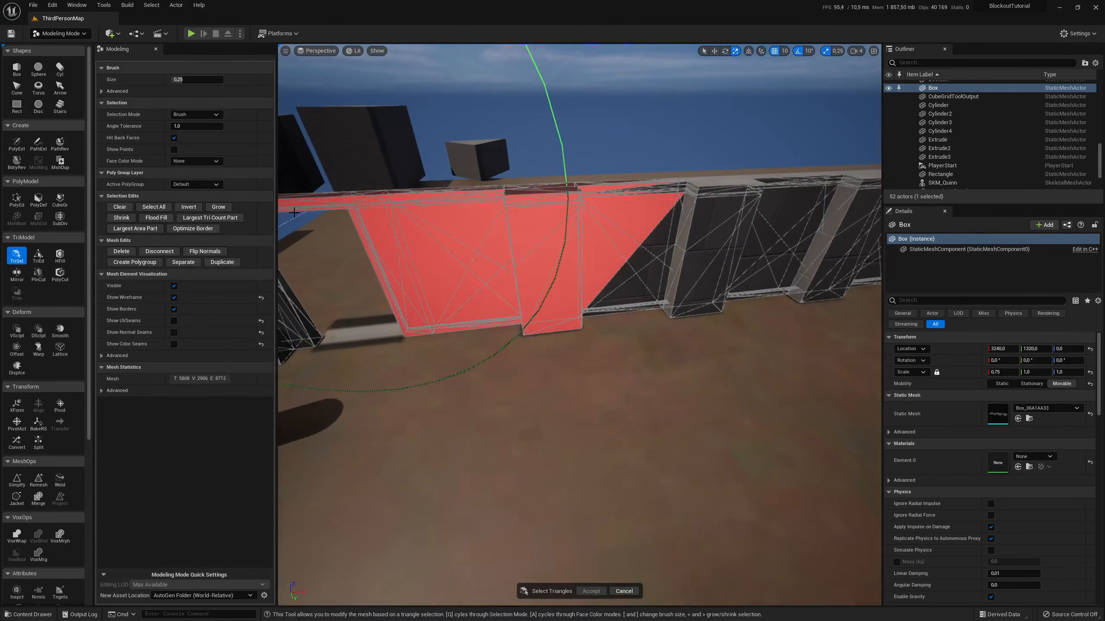
right_click_drag(291, 212, 264, 226)
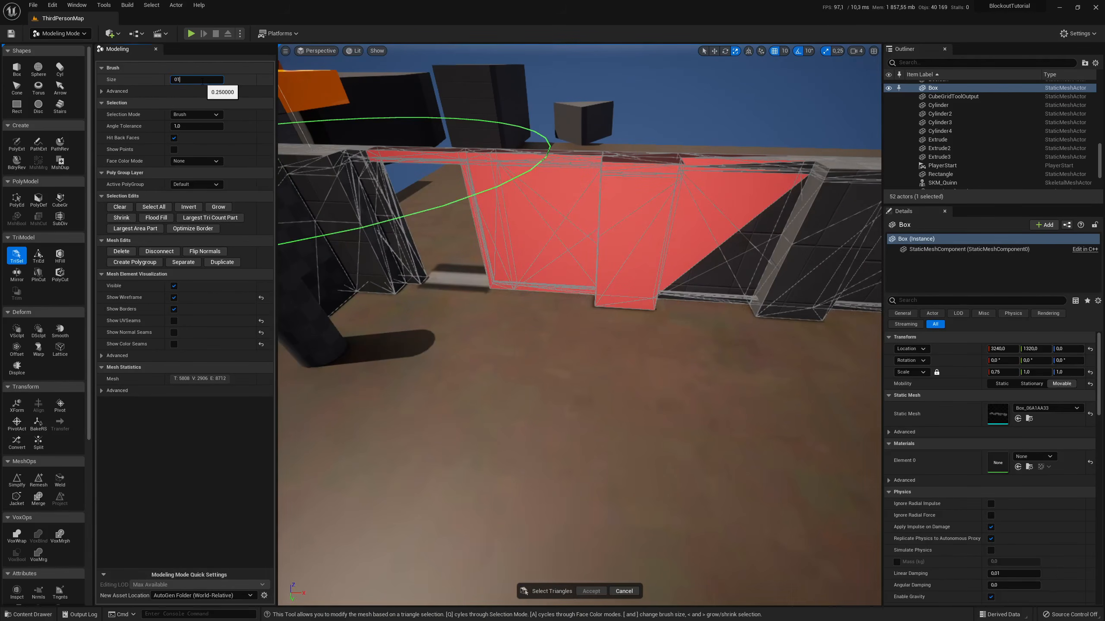
Set the brush size to 0.1, refine the triangle selection to the pilastered section beyond the doorway, and separate it into its own mesh.
type("0,1")
key("Return")
left_click(634, 231)
left_click_drag(578, 203, 569, 193)
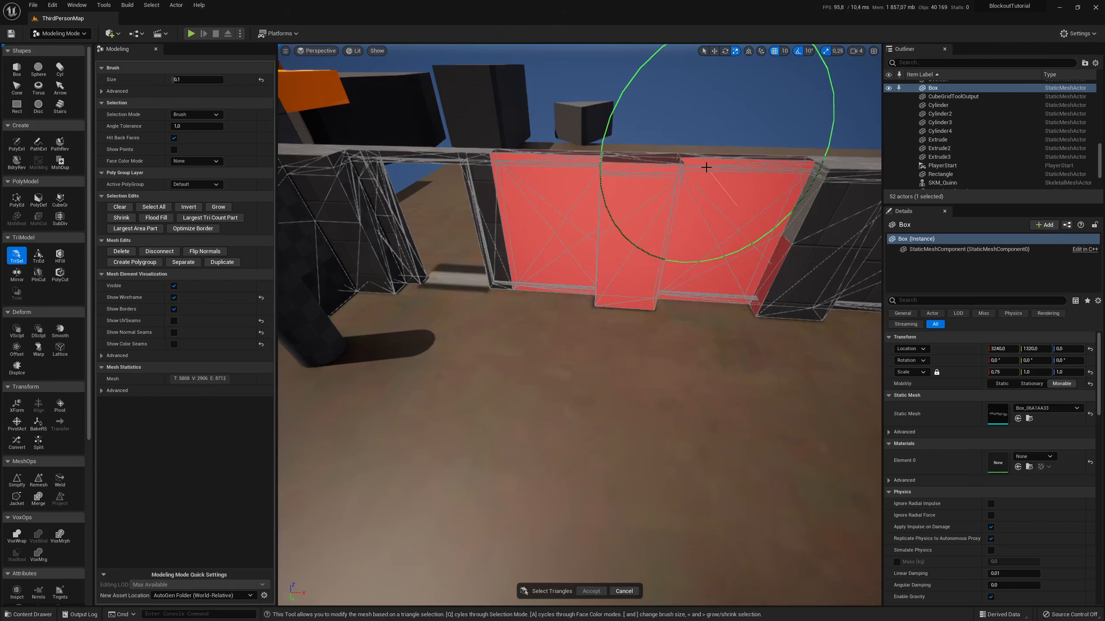
right_click_drag(637, 155, 594, 176)
key("w")
right_click_drag(604, 306, 663, 248)
key("w")
key("s")
right_click_drag(576, 228, 540, 209)
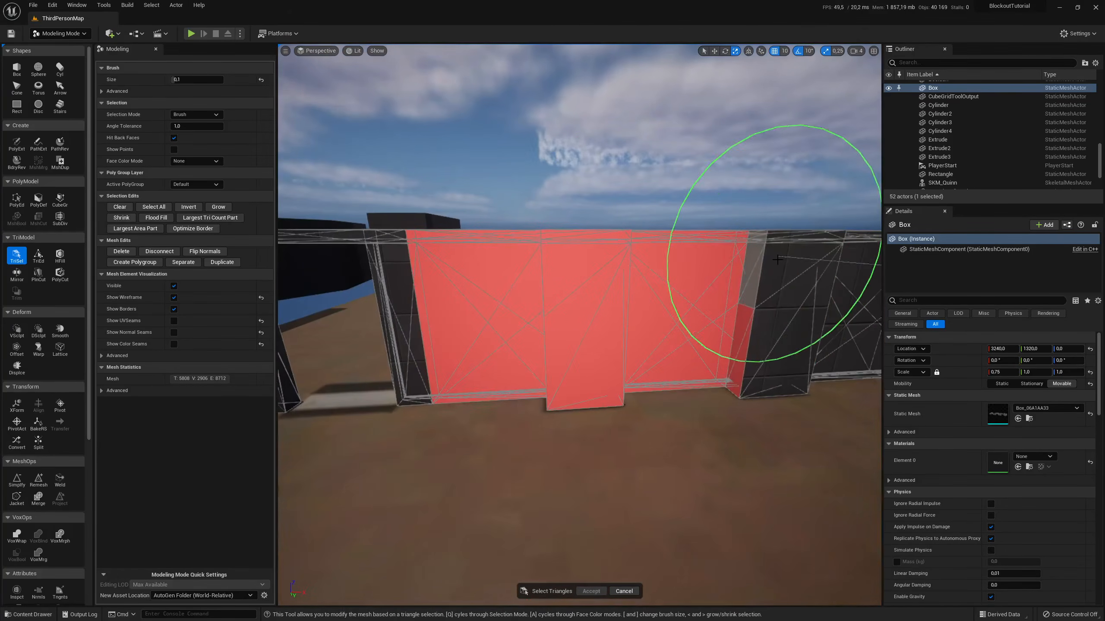
left_click(752, 263)
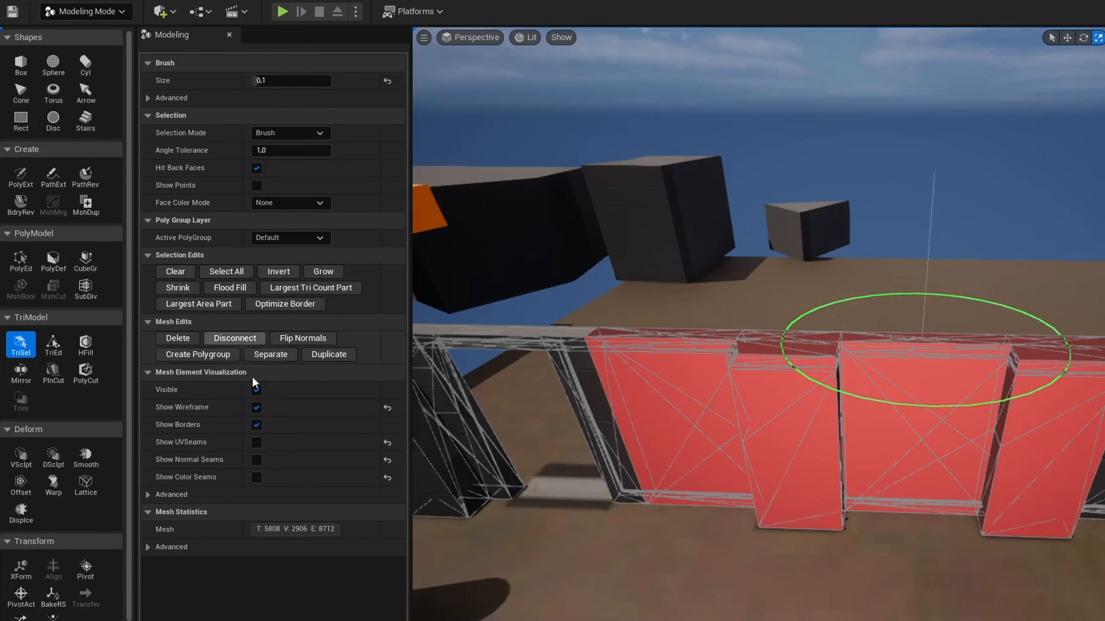
left_click(278, 355)
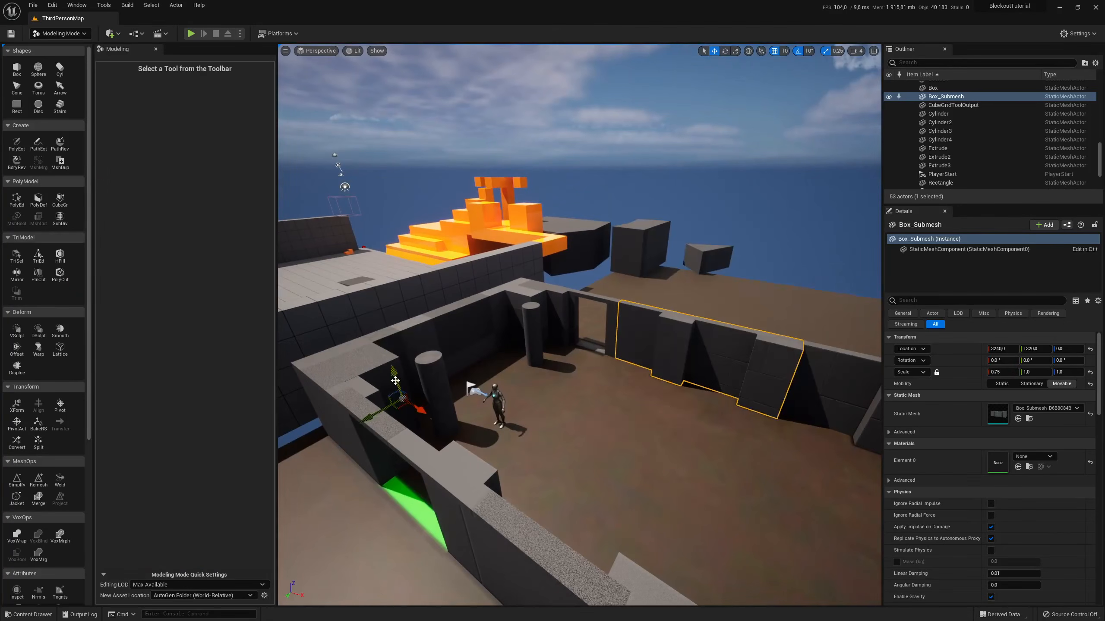
Raise the separated wall section to Z 280, set its pivot to the mesh center, accept, and move the section by its new pivot.
left_click_drag(393, 377, 385, 279)
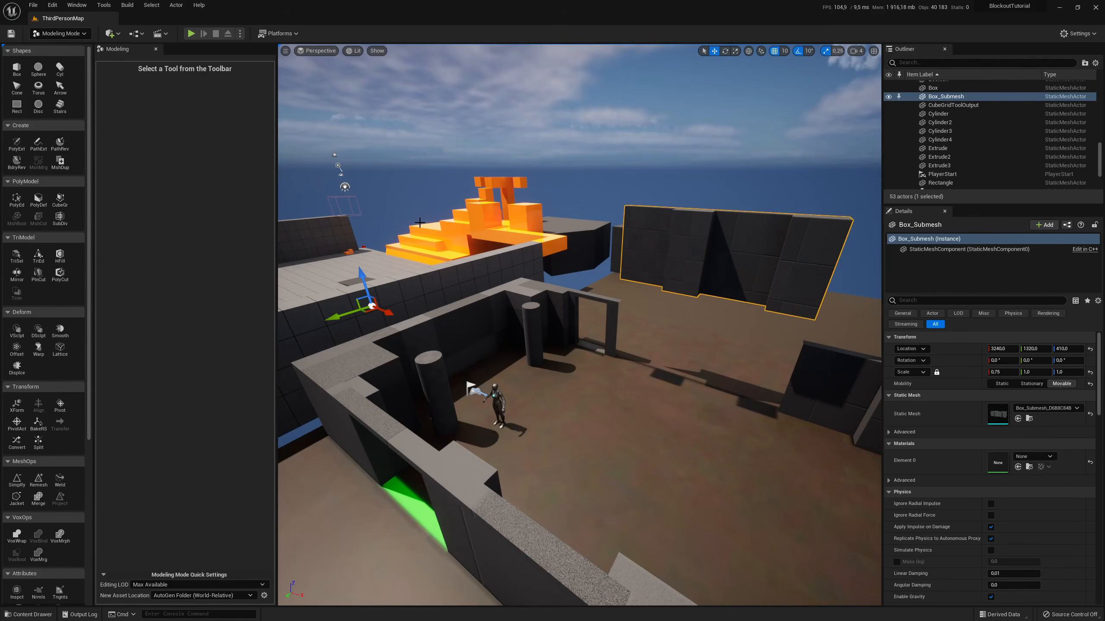
left_click_drag(363, 276, 369, 296)
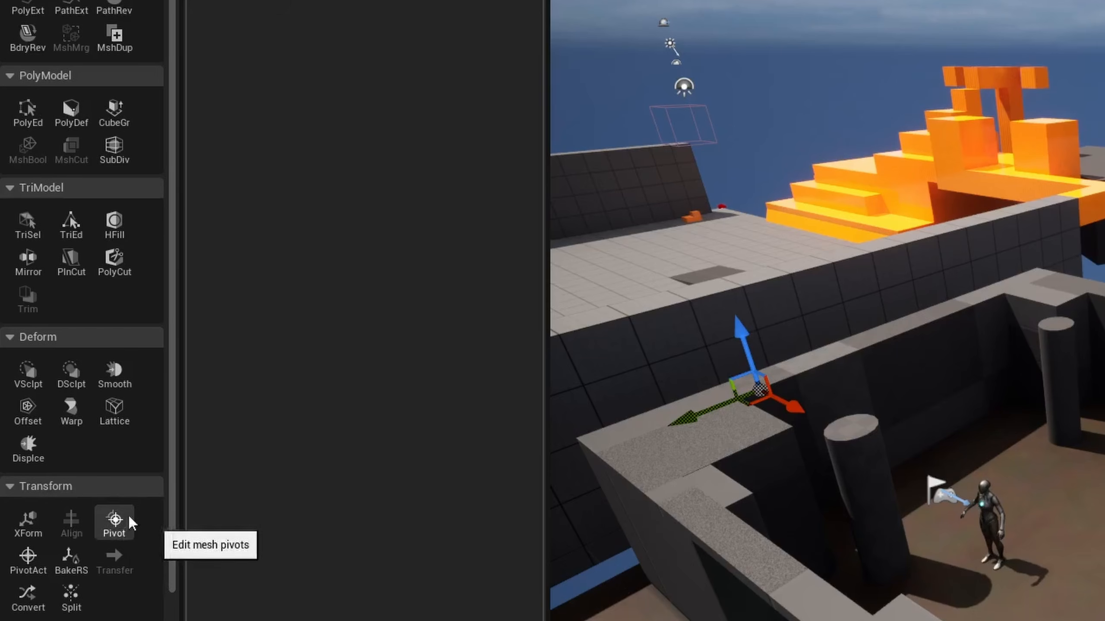
left_click(119, 531)
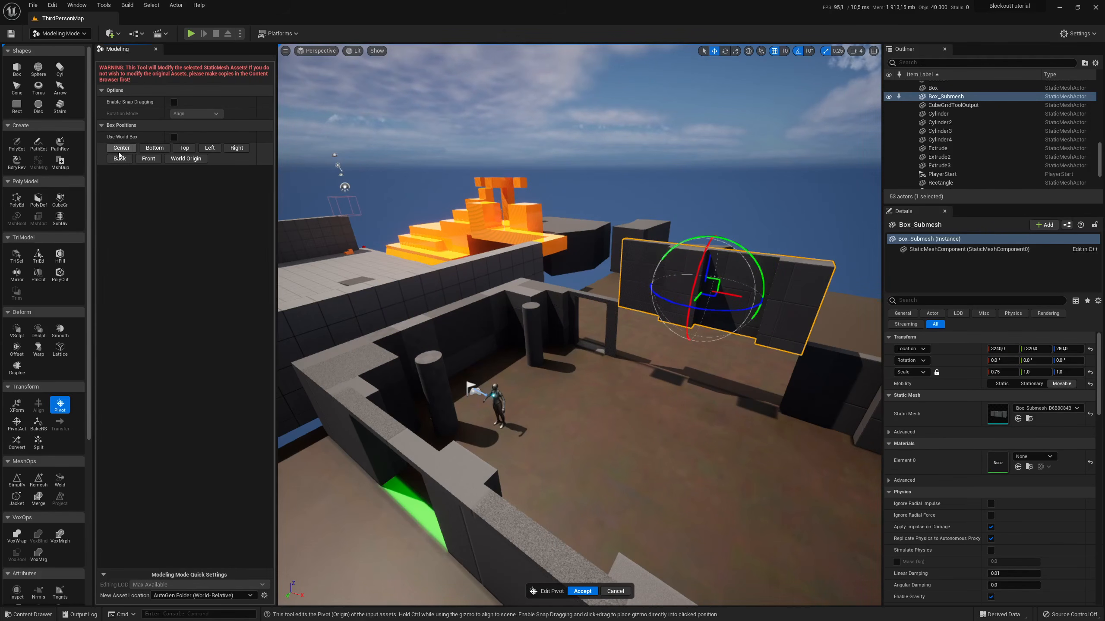
left_click(153, 148)
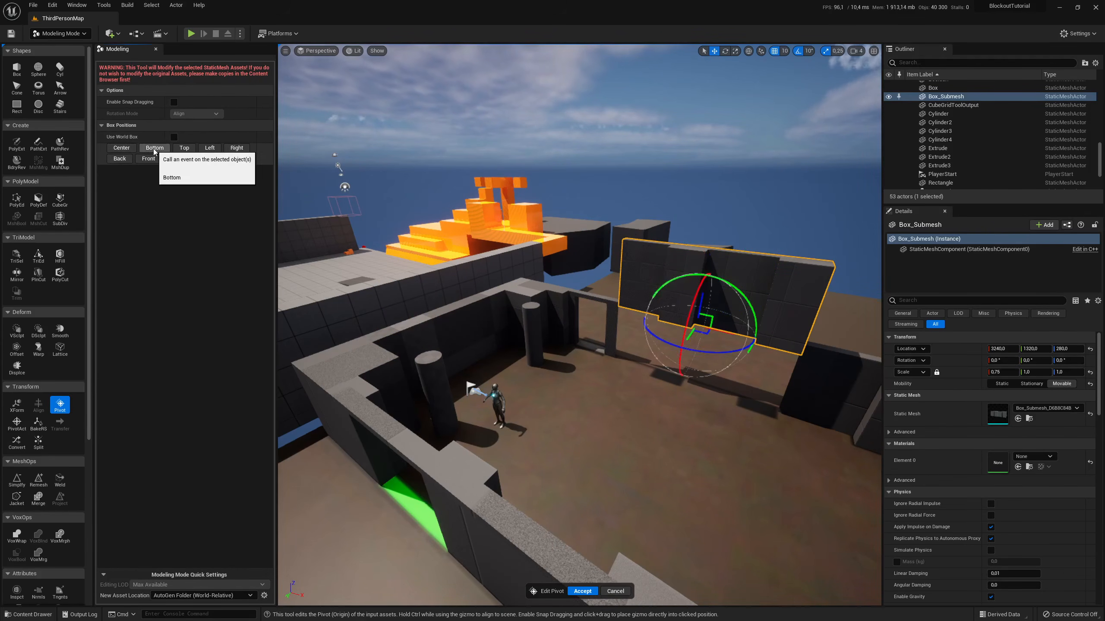
left_click(183, 150)
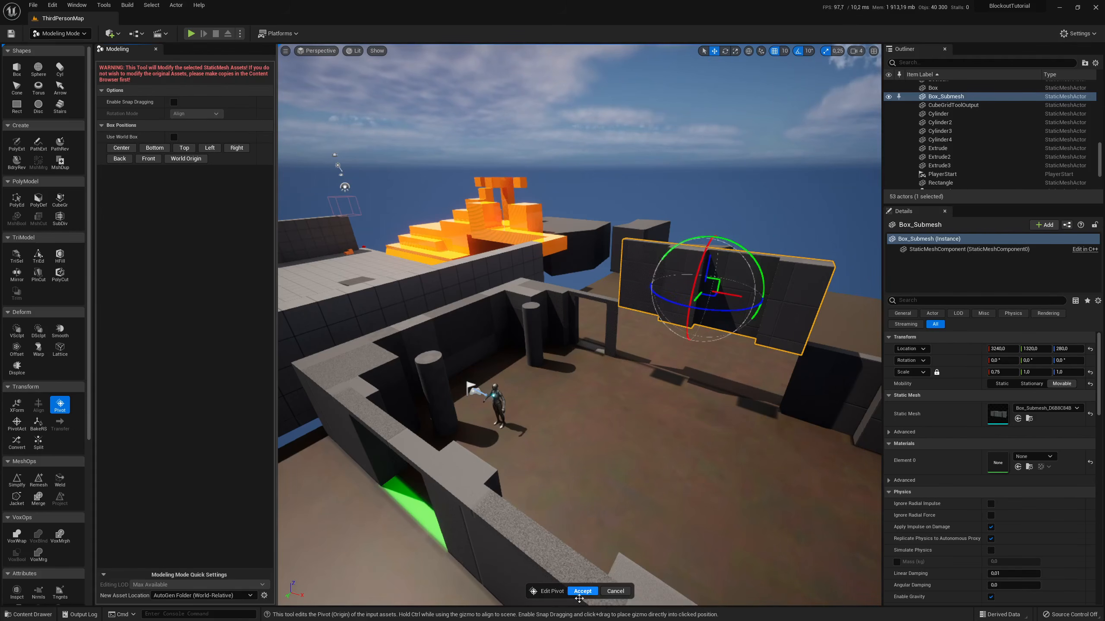
left_click(576, 593)
left_click_drag(698, 304, 718, 243)
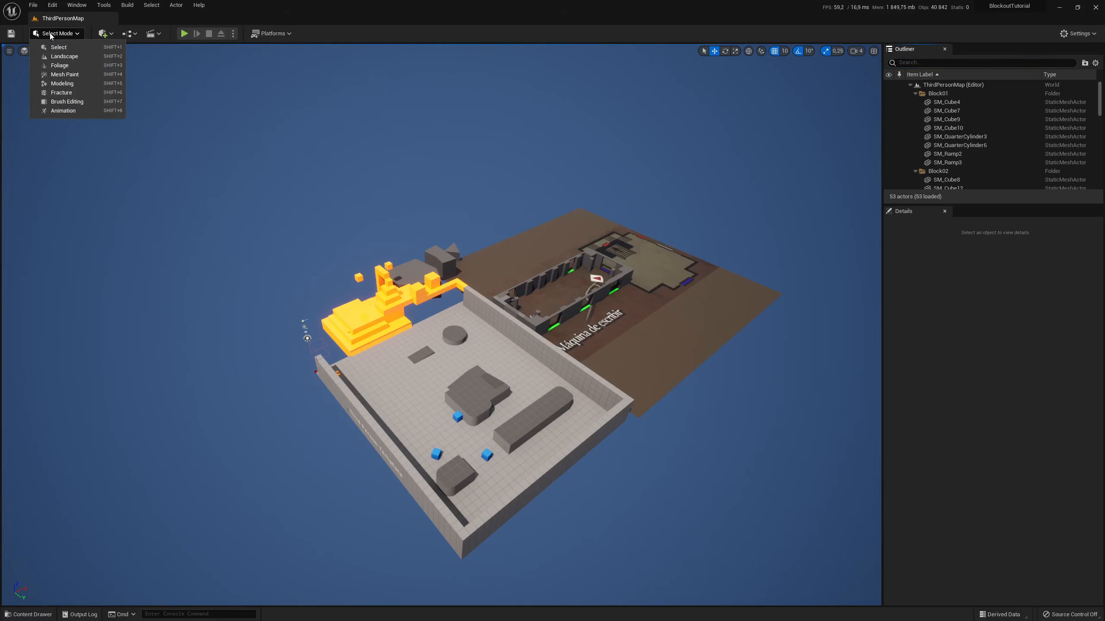
Create a new landscape with the default settings, sculpt rolling hills around the level with brush size 2048, and return to Select mode.
left_click(85, 59)
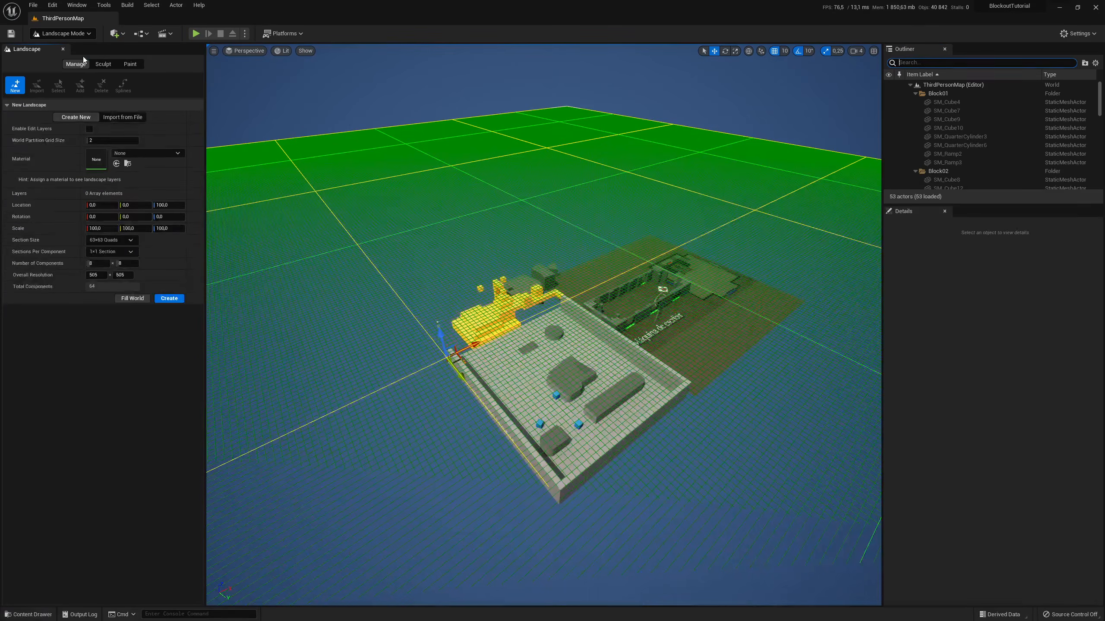
left_click(172, 300)
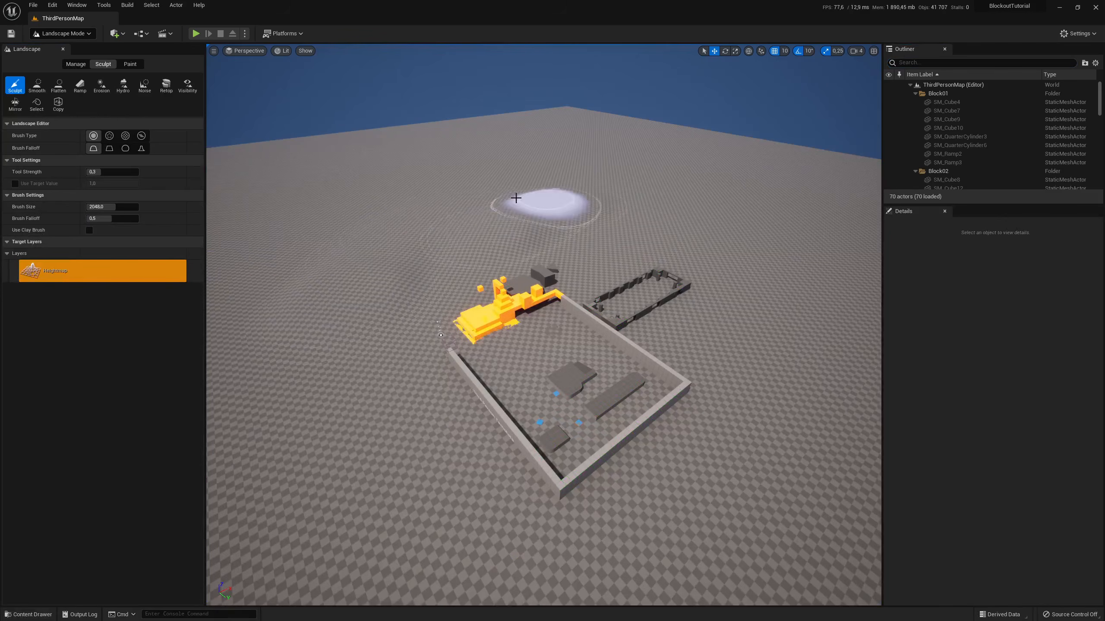
left_click_drag(515, 198, 554, 183)
left_click_drag(791, 248, 821, 298)
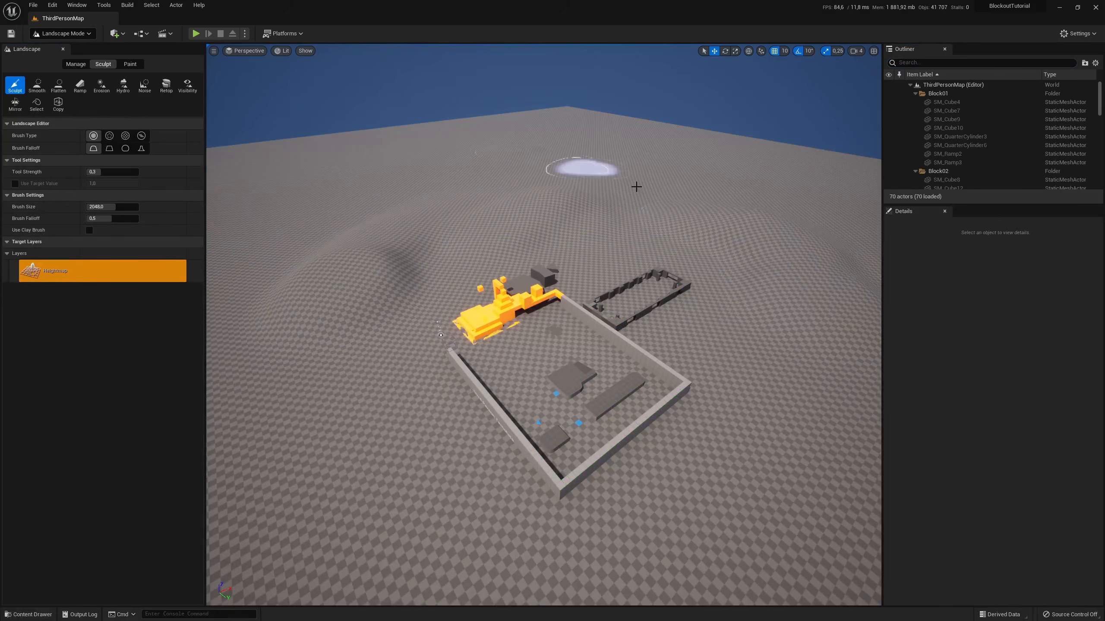
mouse_move(866, 237)
left_mouse_down()
mouse_move(850, 531)
mouse_move(726, 547)
mouse_move(206, 289)
left_mouse_up()
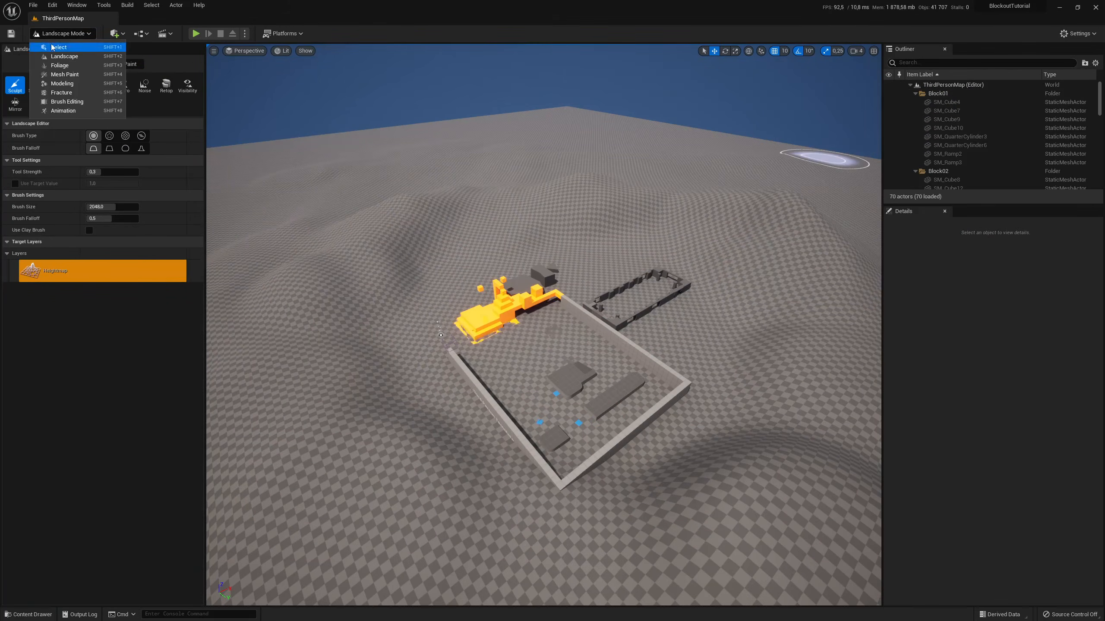
left_click(59, 47)
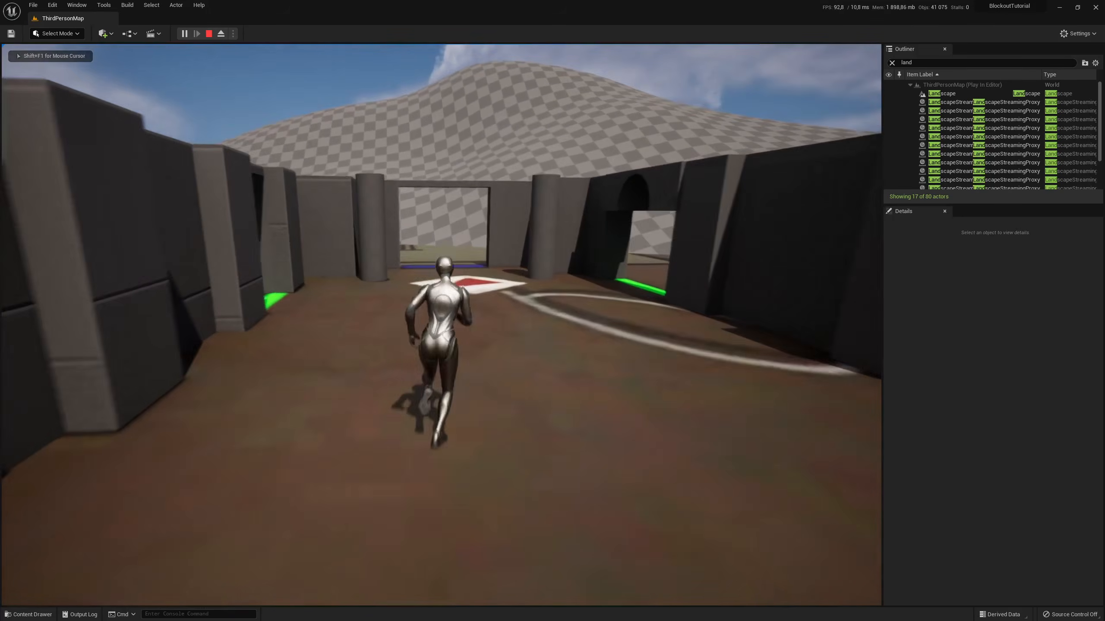
Play-test the level by running the character past the columns and arch and out through the doorway toward the sculpted hills.
key("w")
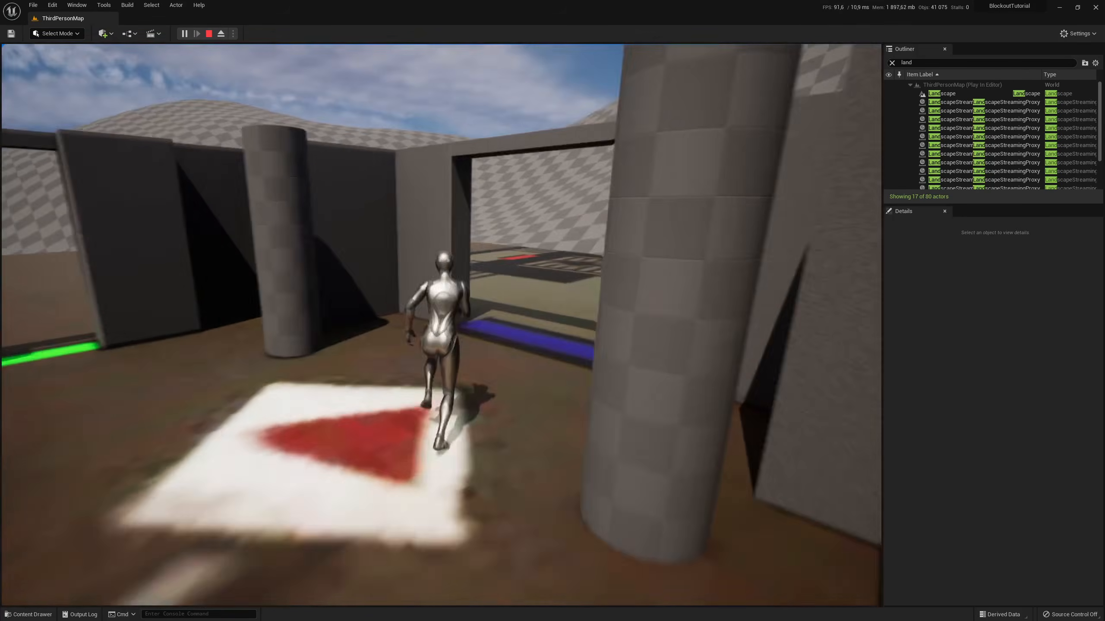
key("w")
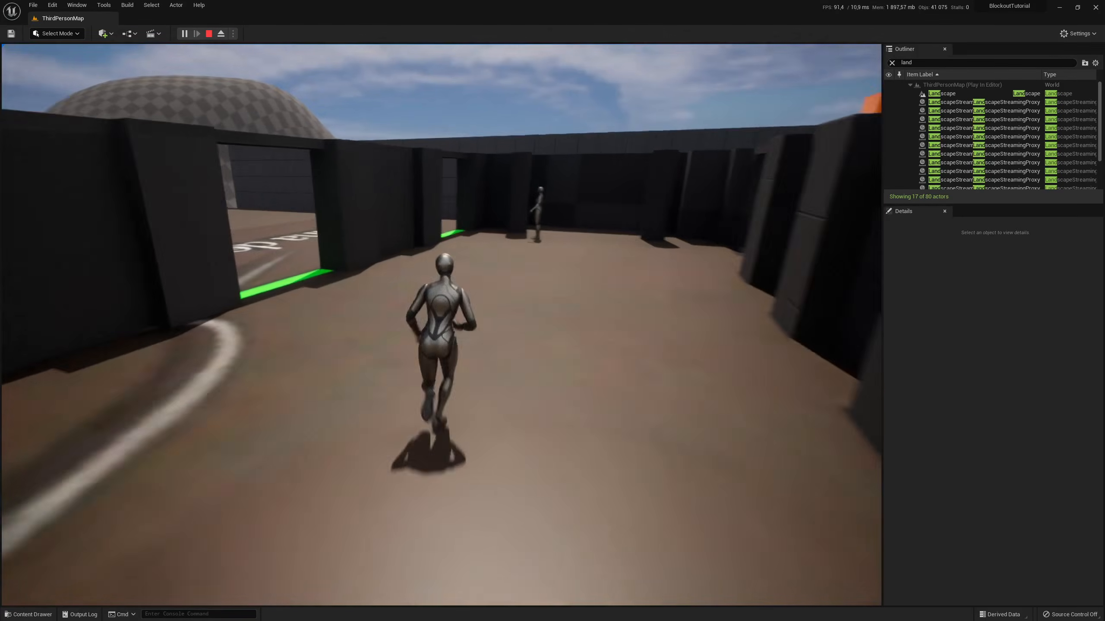
key("w")
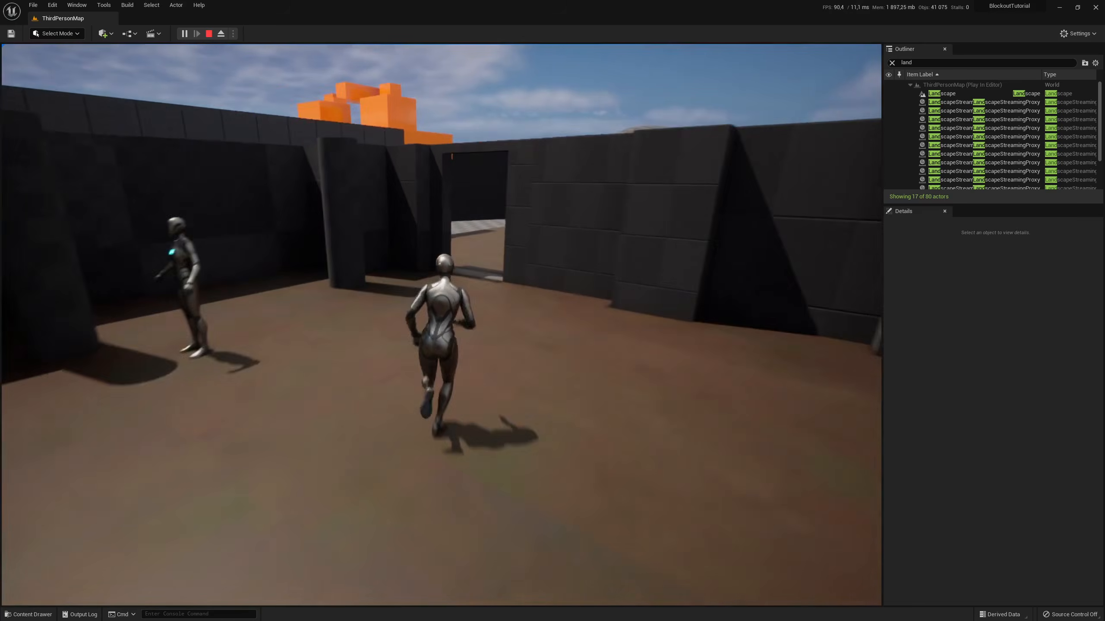
key("w")
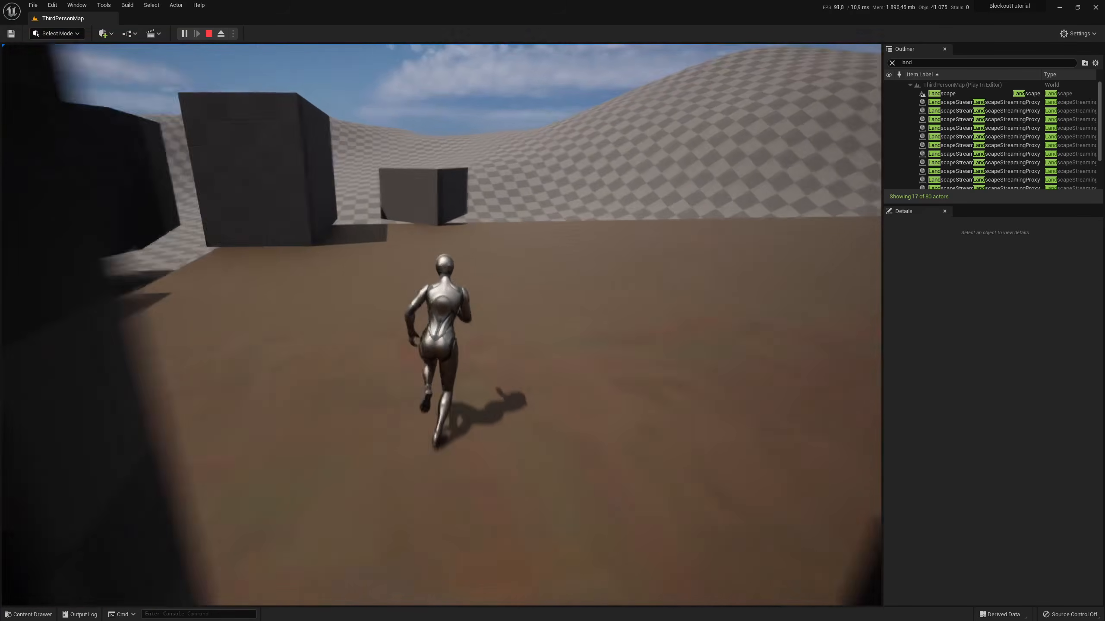
Play-test the route from the brown ground through the orange-topped opening, across the tiled floor and up the stepped orange blocks, jumping between them.
key("w")
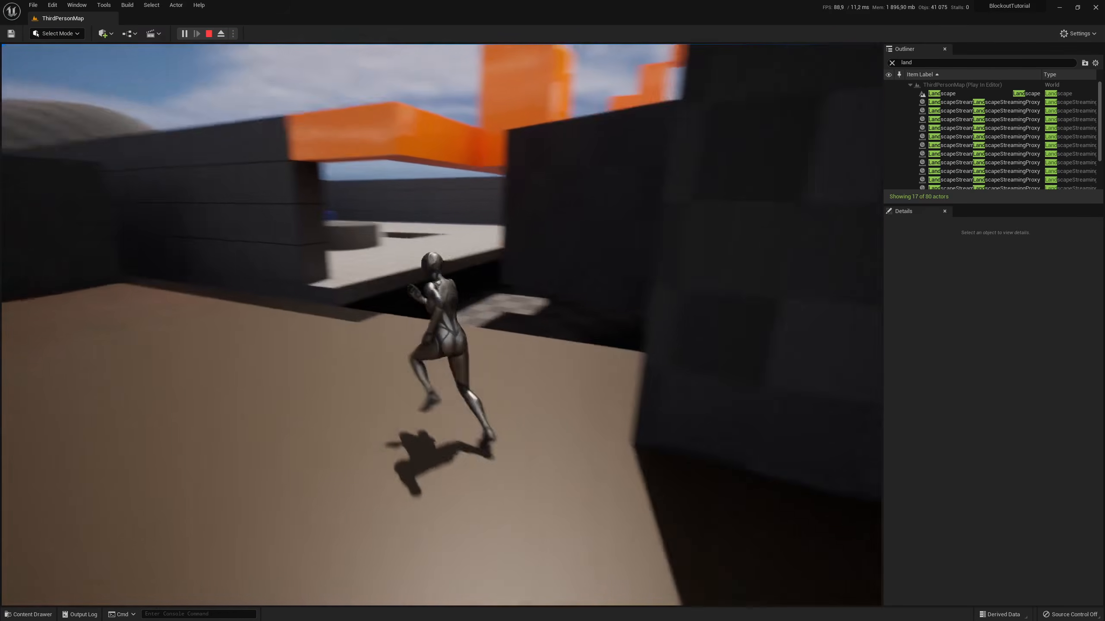
key("w")
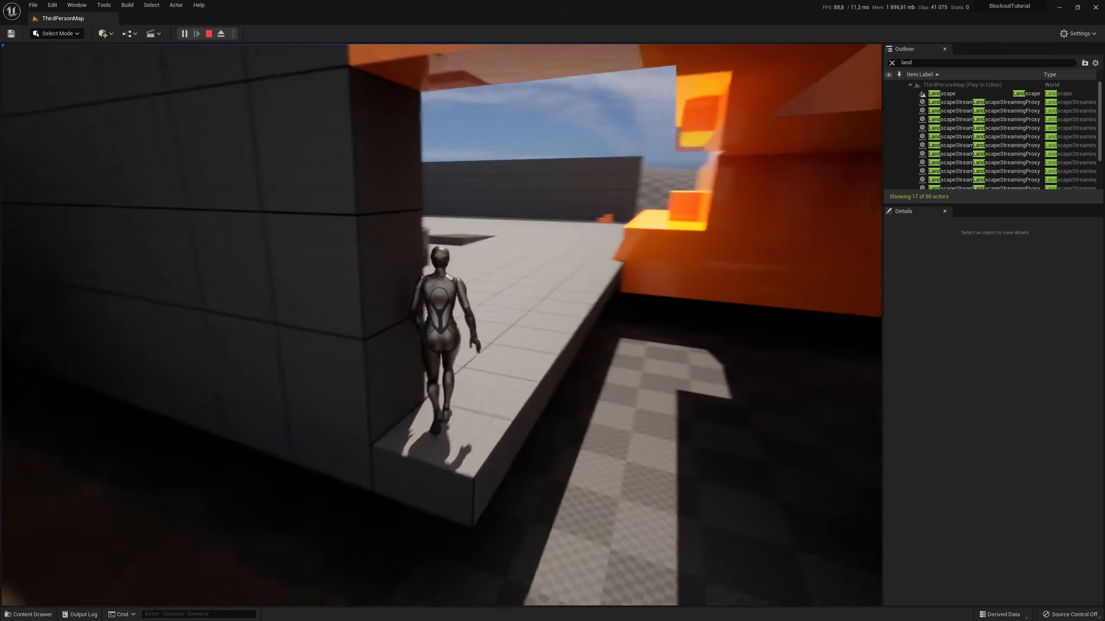
key("w")
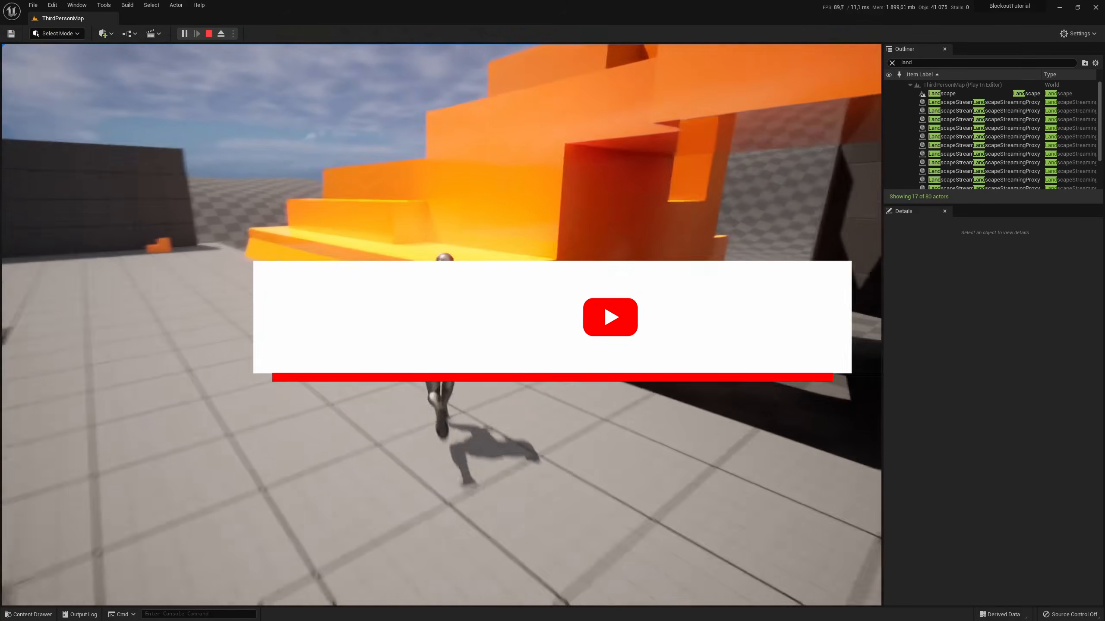
key("w")
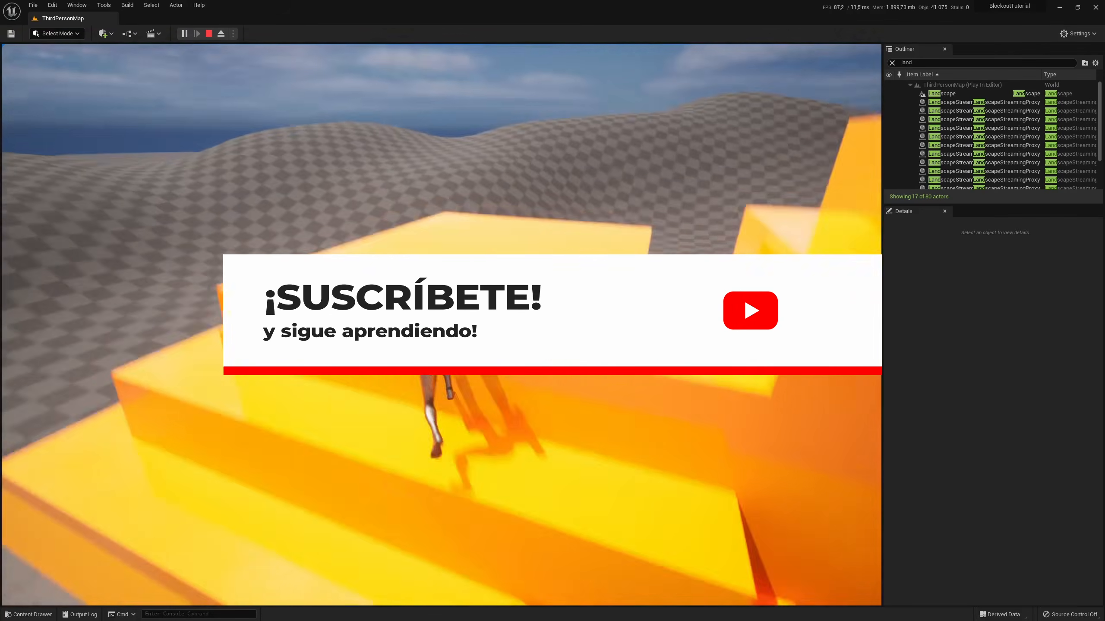
key("w")
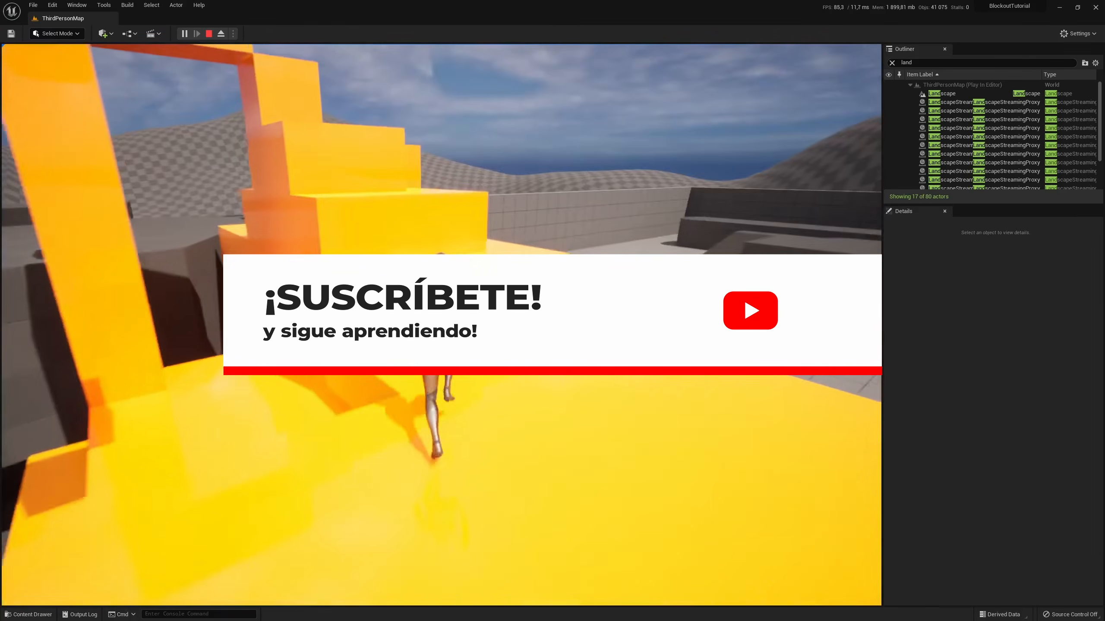
key("w")
key("space")
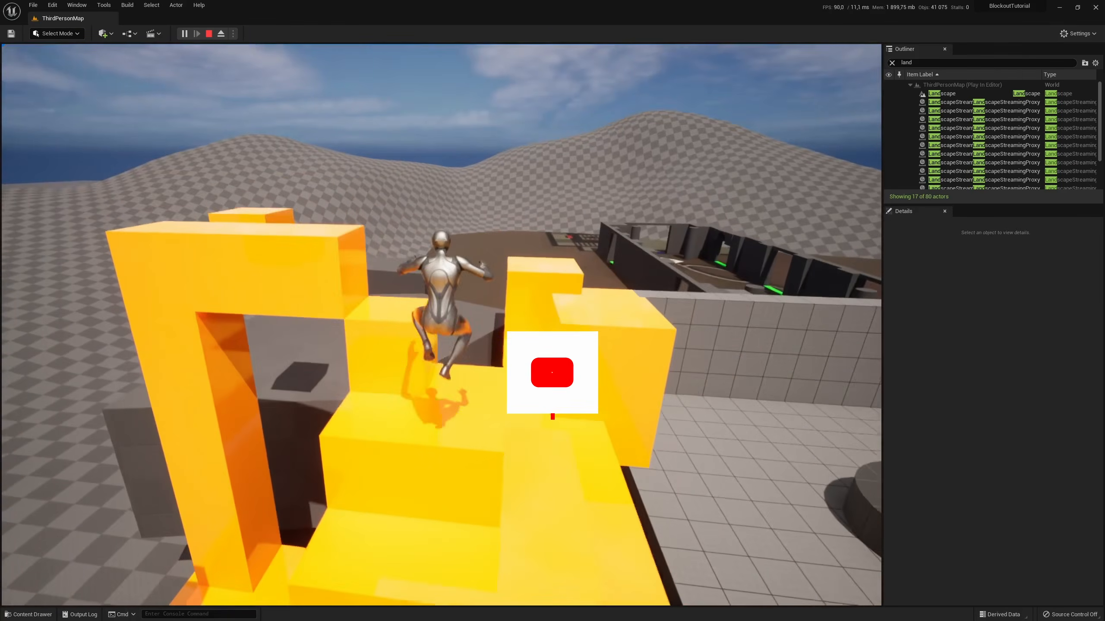
key("space")
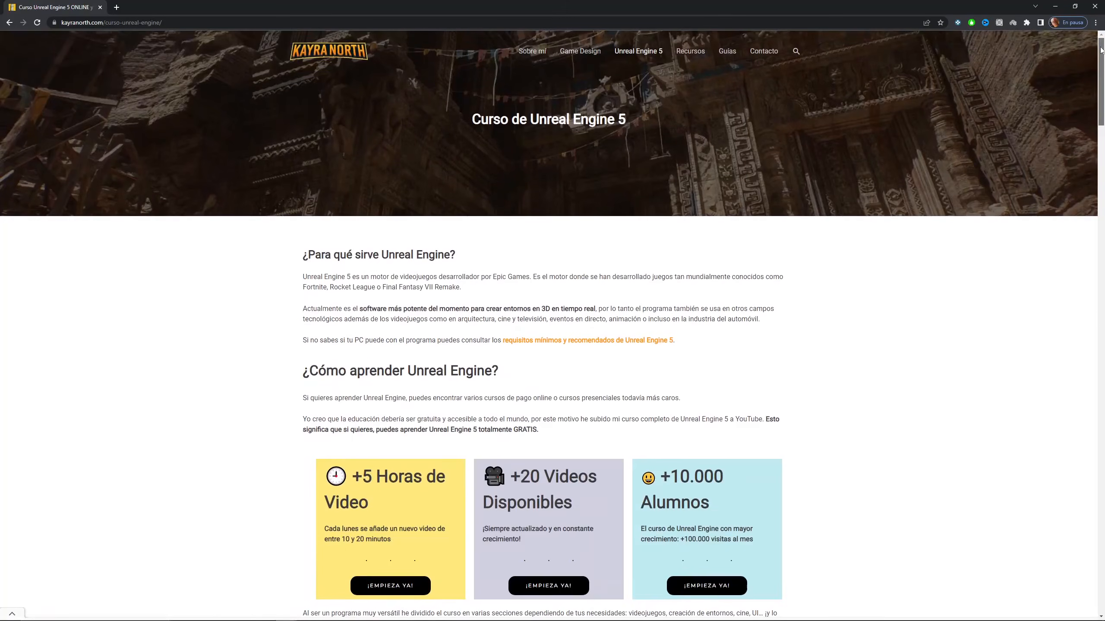
Switch to the browser, look through the Unreal Engine 5 course page, and choose the Super Thanks option on the Animation Blueprint video.
left_click_drag(1100, 47, 1089, 84)
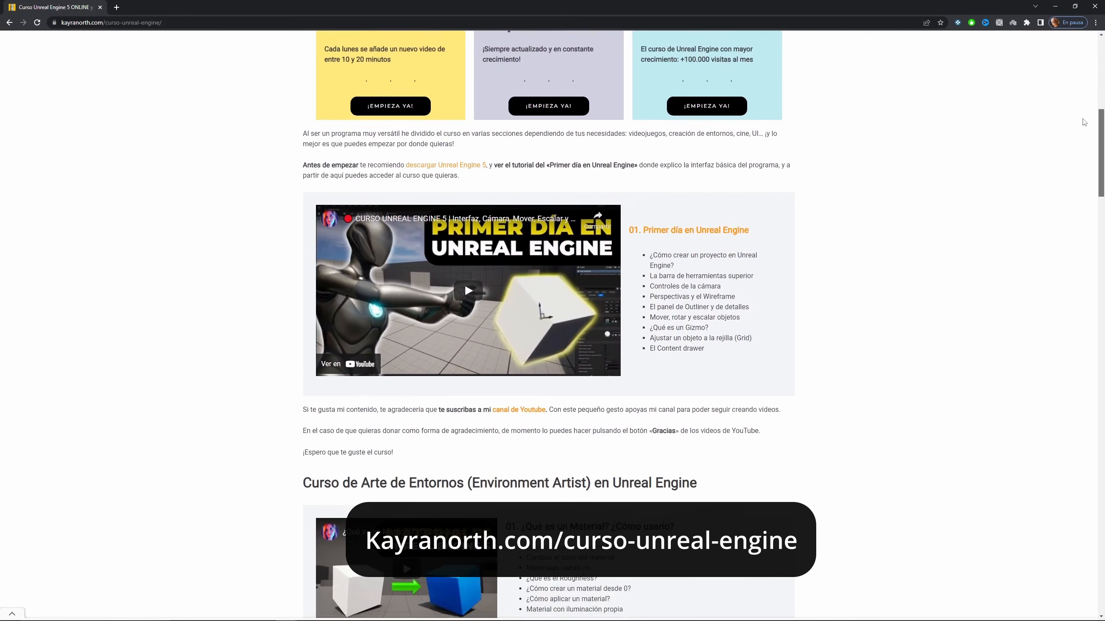
left_click_drag(1085, 134, 1068, 409)
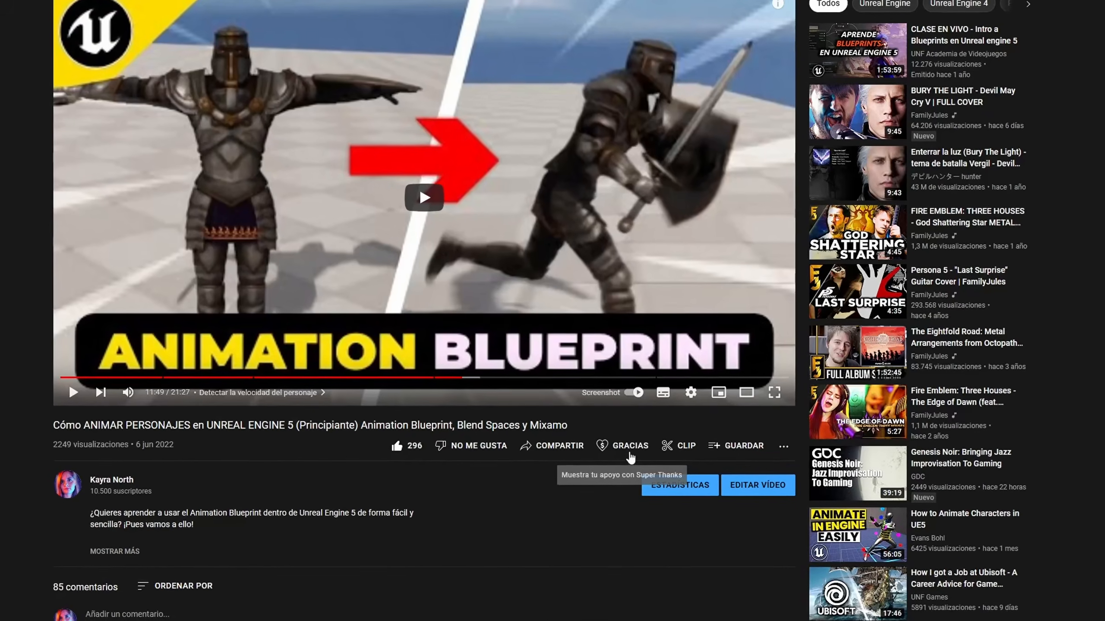
left_click(620, 438)
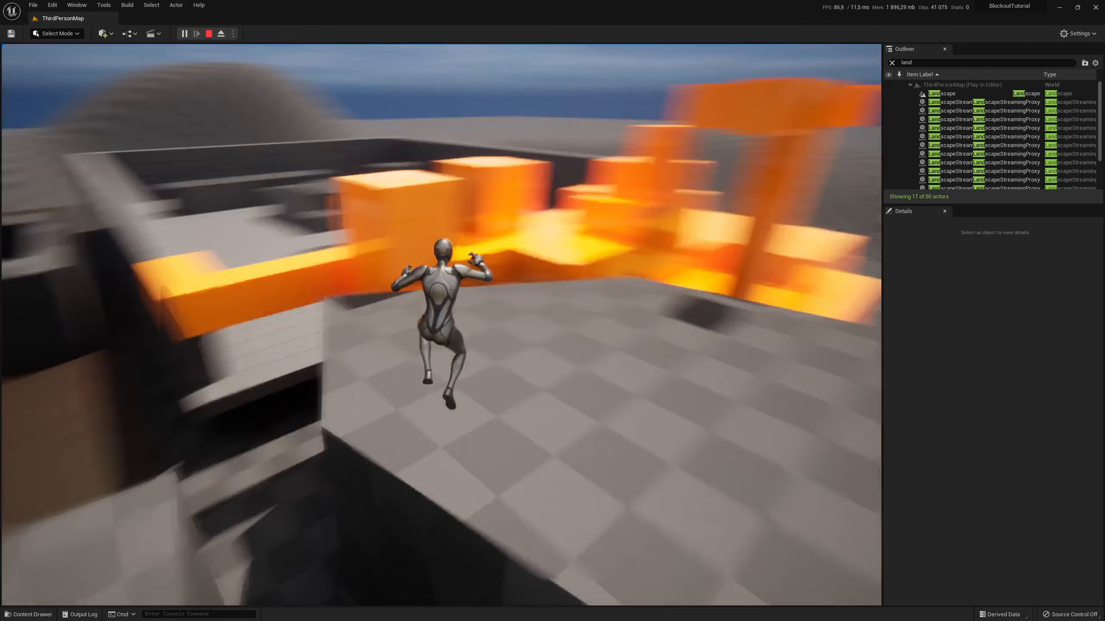
Switch back to Unreal Engine and play-test jumping off the raised checkered platform and running along the orange beam to the courtyard wall.
key("w")
key("space")
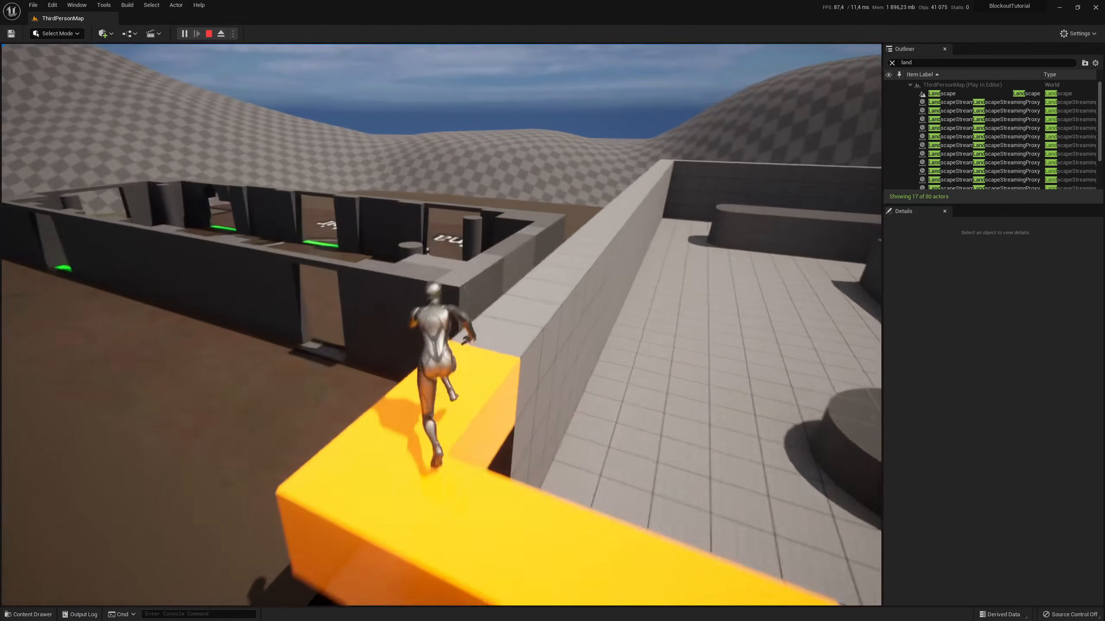